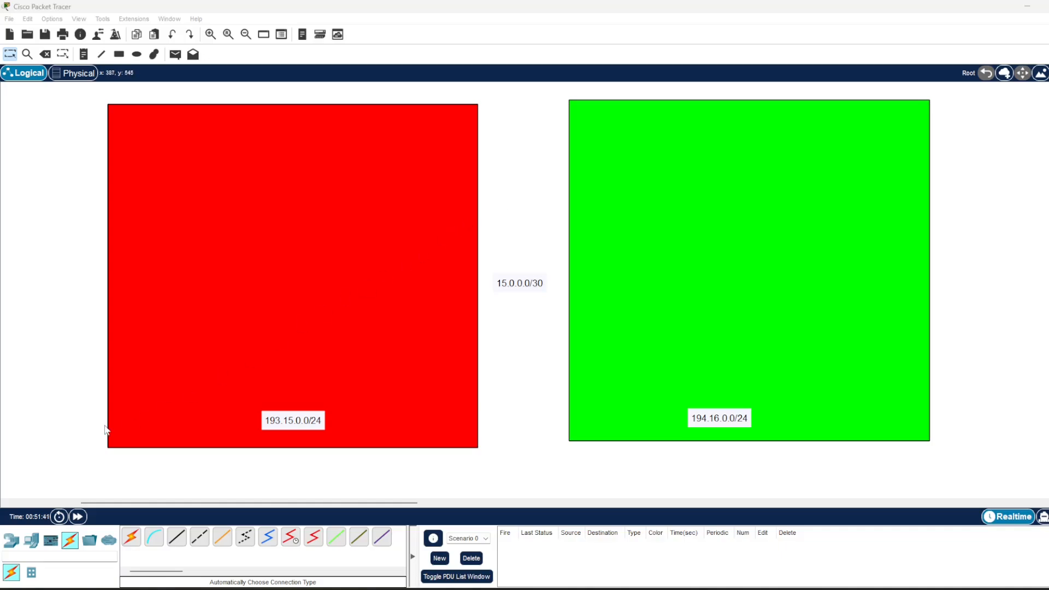
Step: Place one PT-Empty router near the inner edge of the red 193.15.0.0/24 area and another in the green 194.16.0.0/24 area
left_click(11, 541)
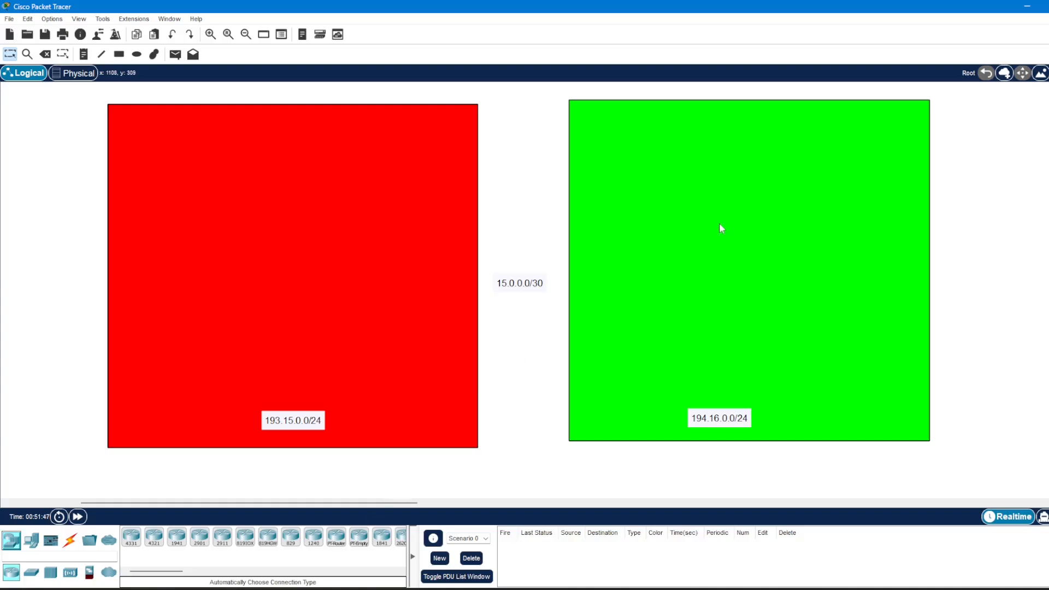
left_click(359, 538)
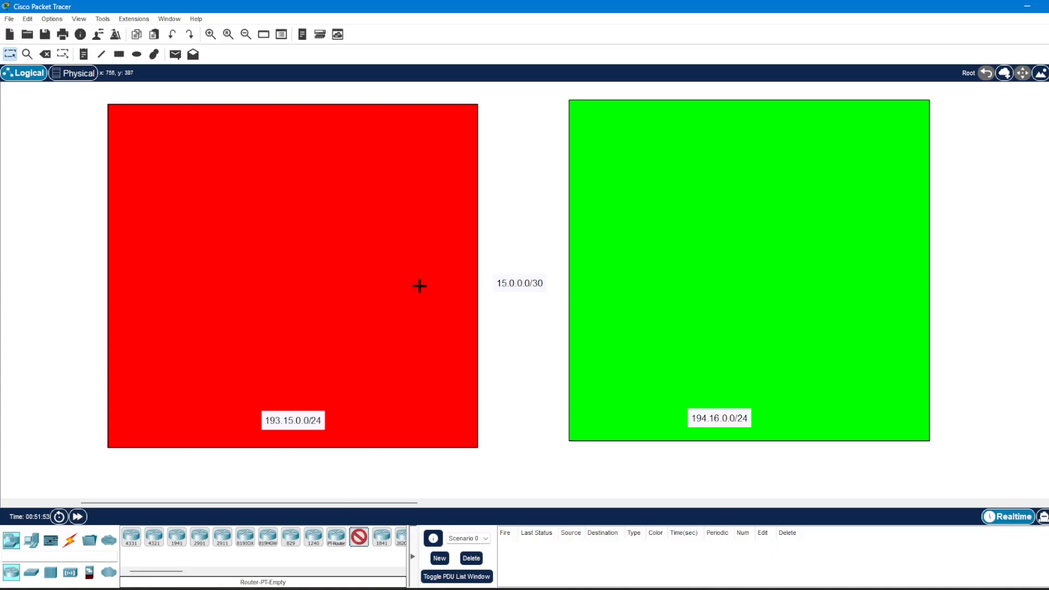
left_click(432, 269)
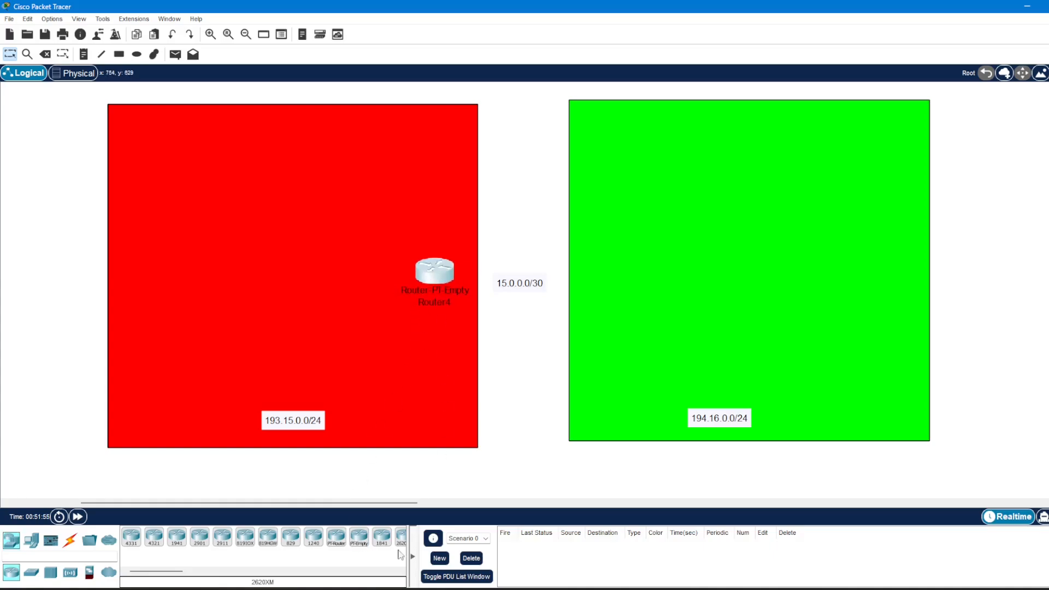
left_click(359, 543)
left_click(617, 273)
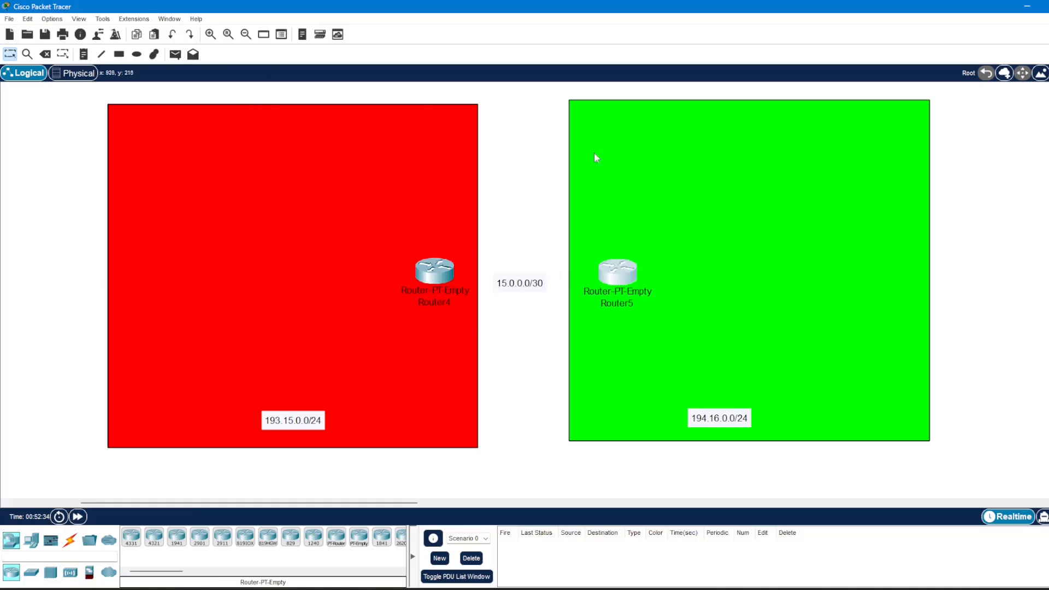
Step: Install two PT-ROUTER-NM-1CGE modules in the last two empty slots of Router4
left_click(437, 273)
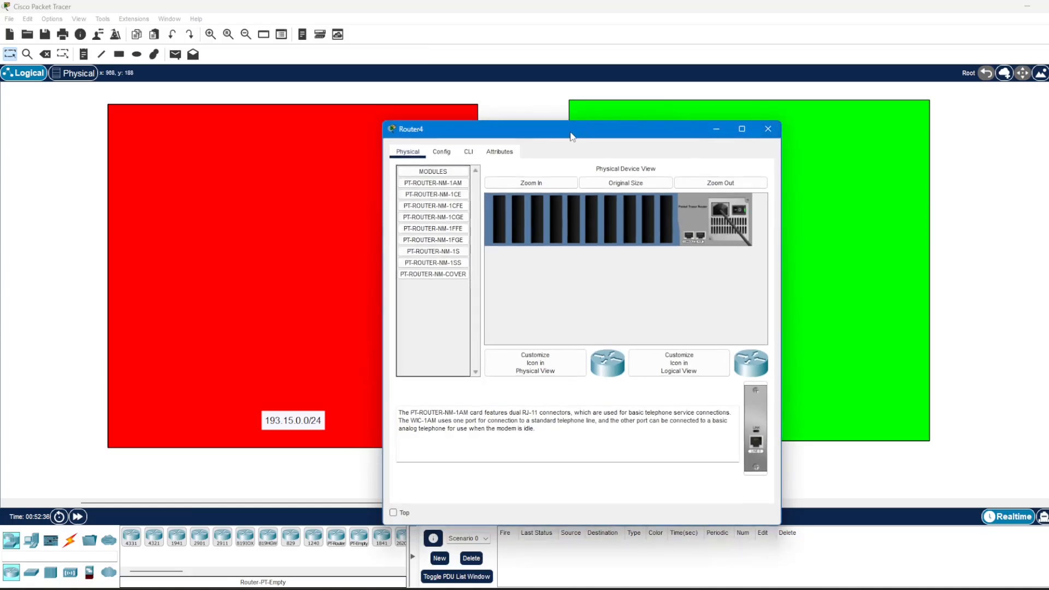
left_click_drag(603, 133, 708, 134)
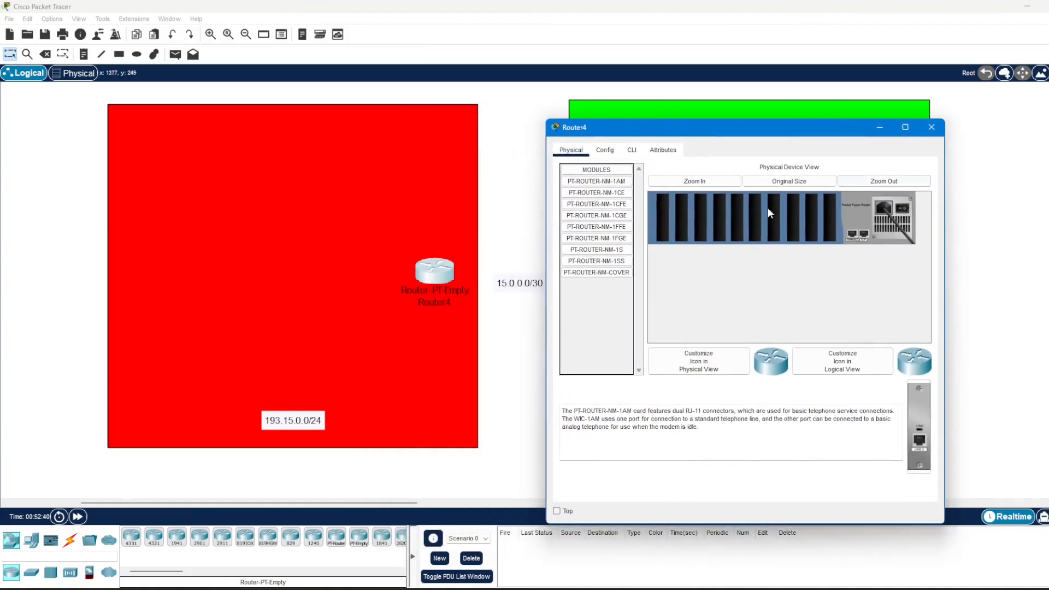
left_click(611, 216)
left_click_drag(609, 216, 812, 218)
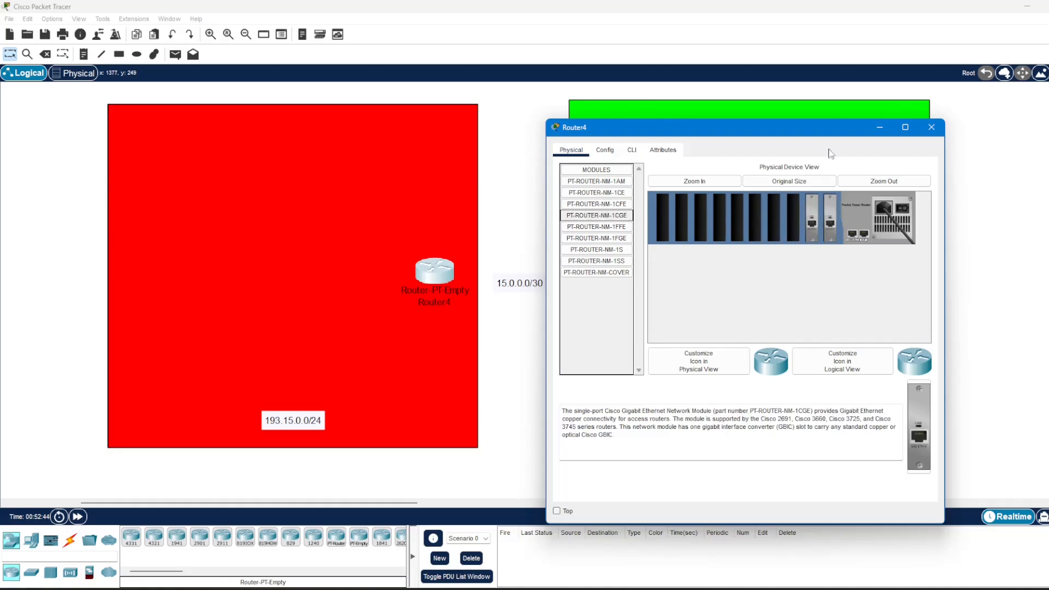
left_click(932, 127)
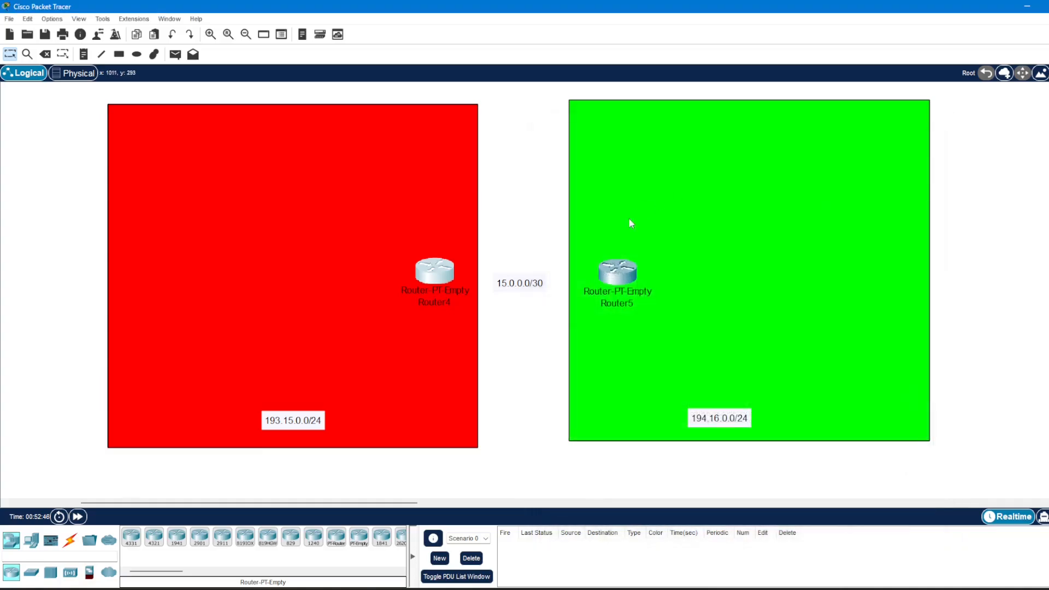
Step: Install two PT-ROUTER-NM-1CGE modules in the last two empty slots of Router5
left_click(617, 271)
left_click(445, 218)
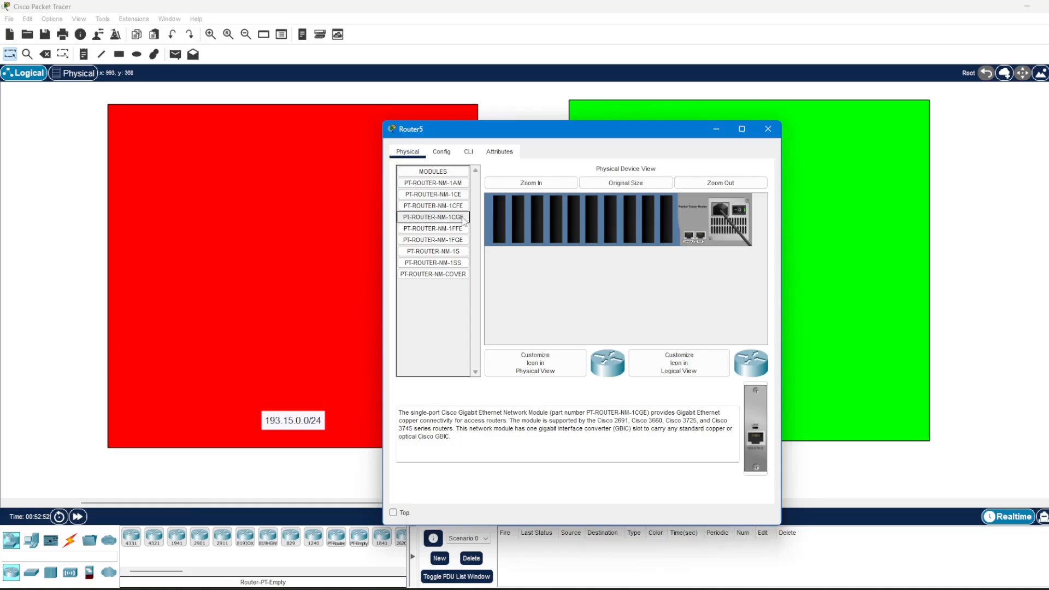
left_click_drag(445, 218, 667, 218)
left_click_drag(447, 224, 648, 219)
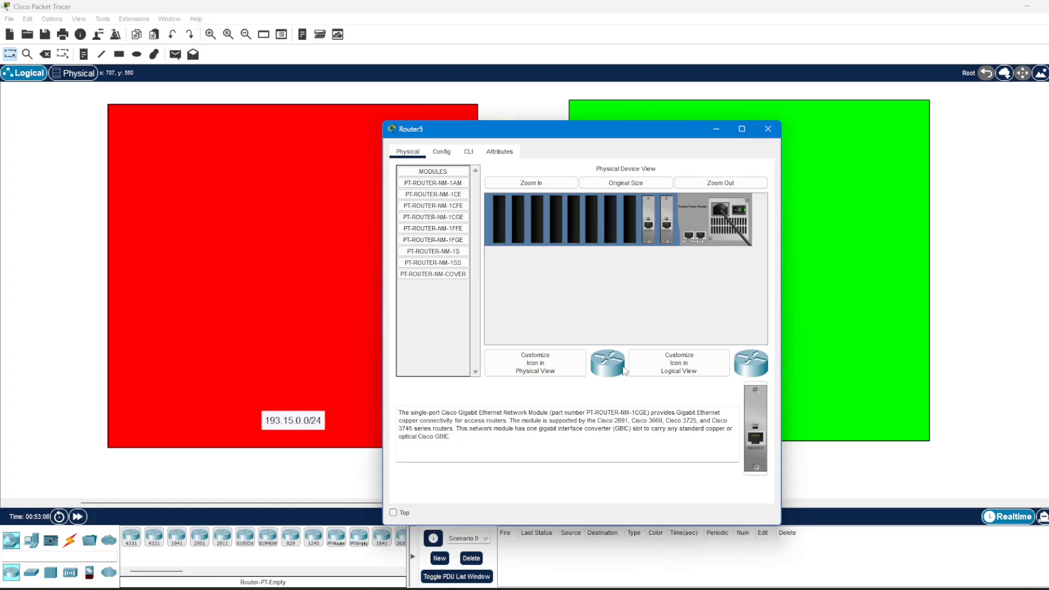
left_click(769, 129)
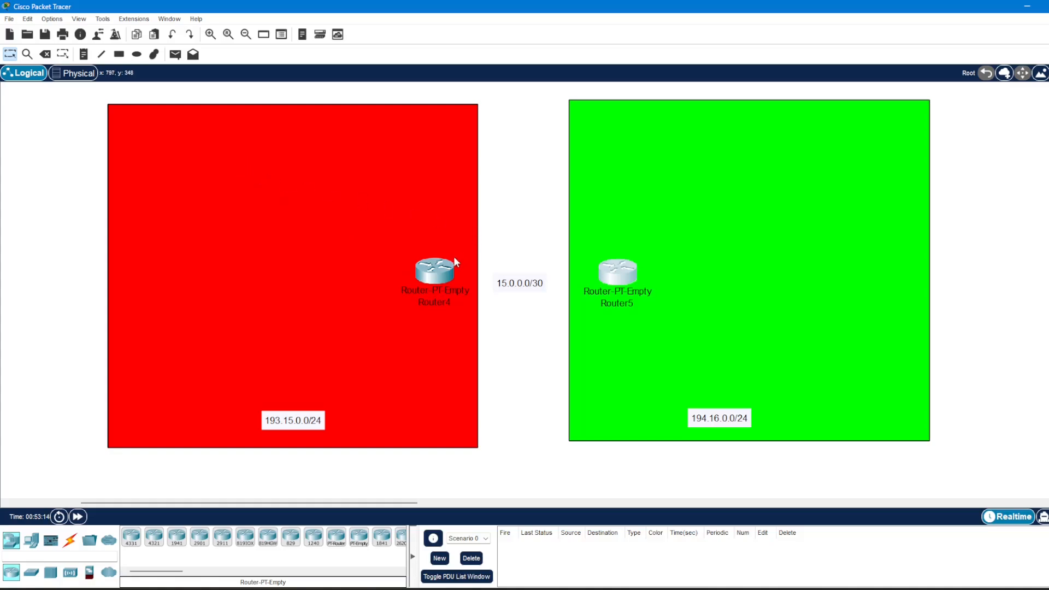
Step: Place a 2960 switch beside Router4 in the red area and another beside Router5 in the green area
left_click(31, 572)
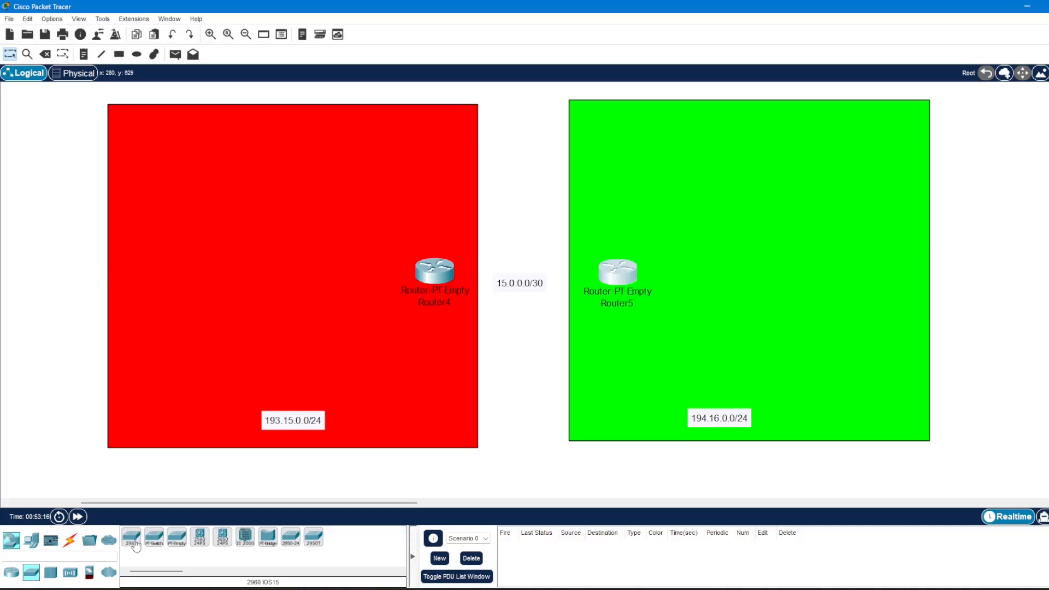
left_click(131, 537)
left_click(297, 272)
left_click_drag(299, 274, 316, 277)
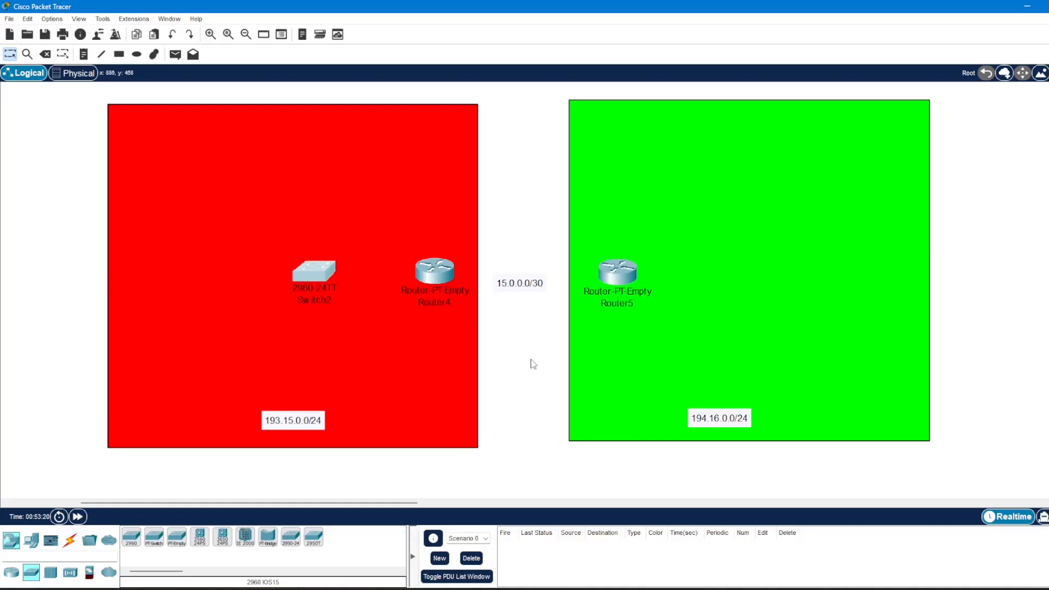
left_click(131, 537)
left_click(732, 274)
left_click_drag(743, 278, 747, 278)
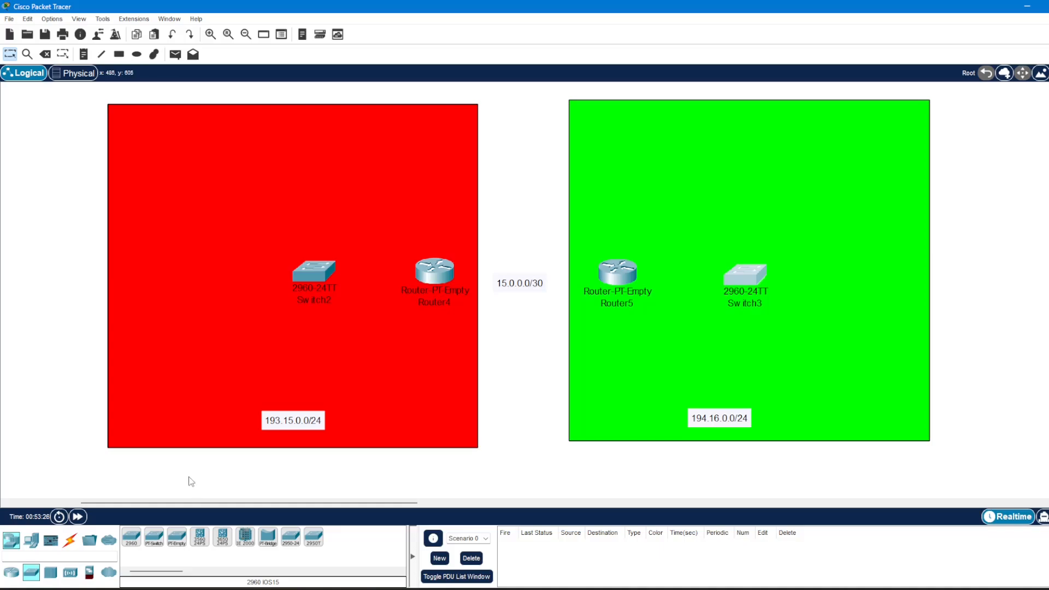
Step: Place two PCs in the red area on the far side of Switch2, one above it and one below it
left_click(31, 541)
left_click(131, 537)
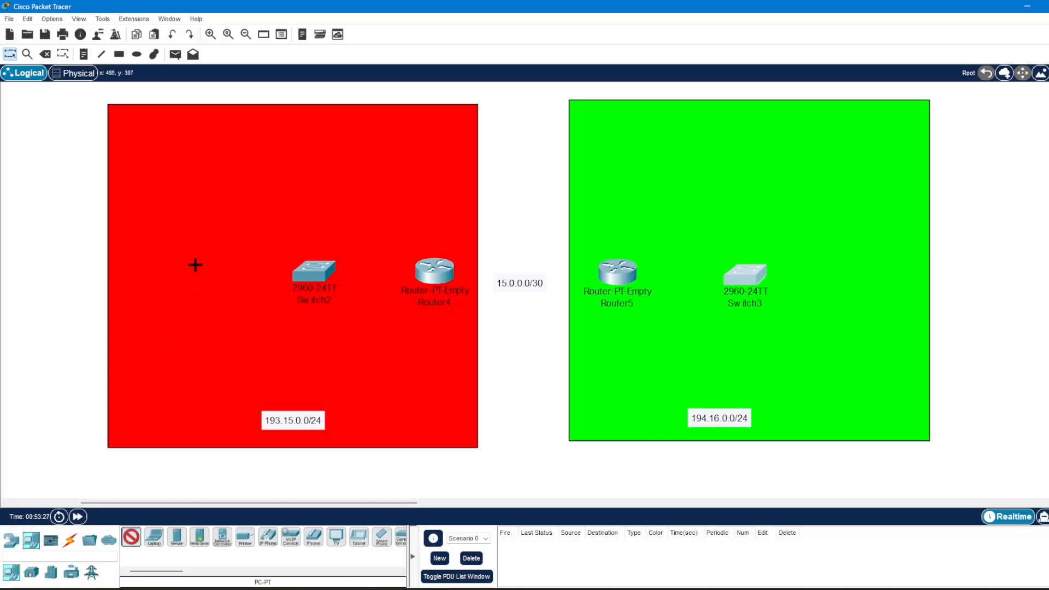
left_click(216, 211)
left_click_drag(214, 210, 211, 200)
left_click(131, 538)
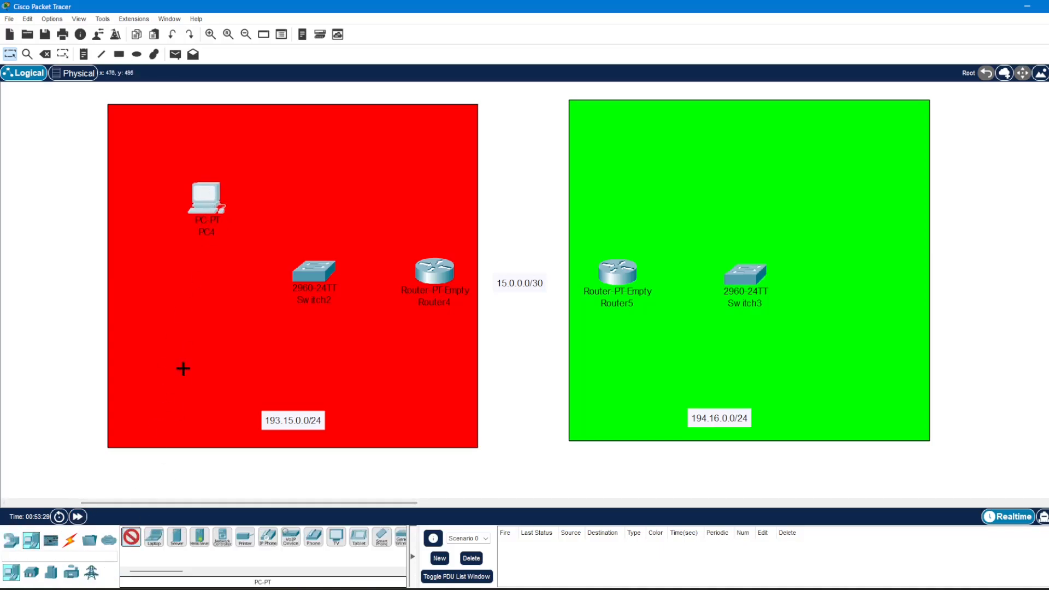
left_click(199, 353)
left_click_drag(199, 353, 194, 358)
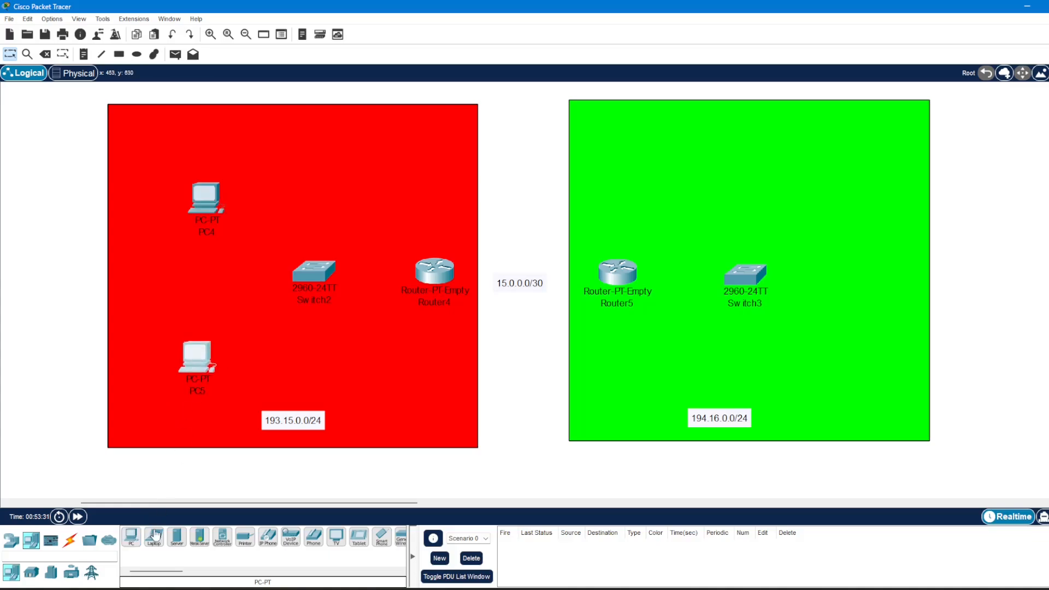
Step: Place two PCs in the green area on the far side of Switch3, one below it and one above it
left_click(131, 536)
left_click(845, 349)
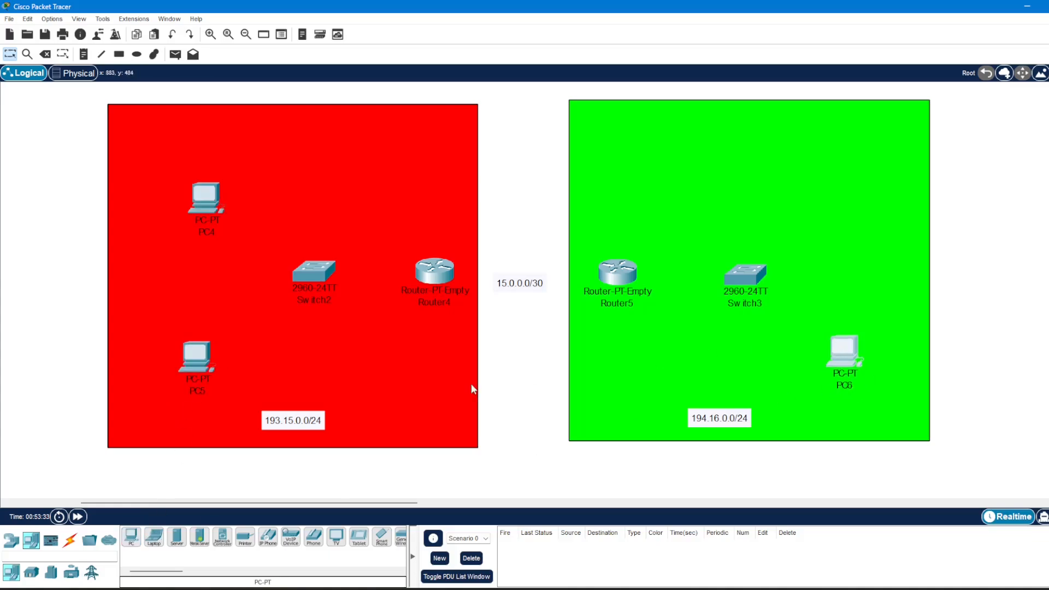
left_click(131, 537)
left_click(850, 220)
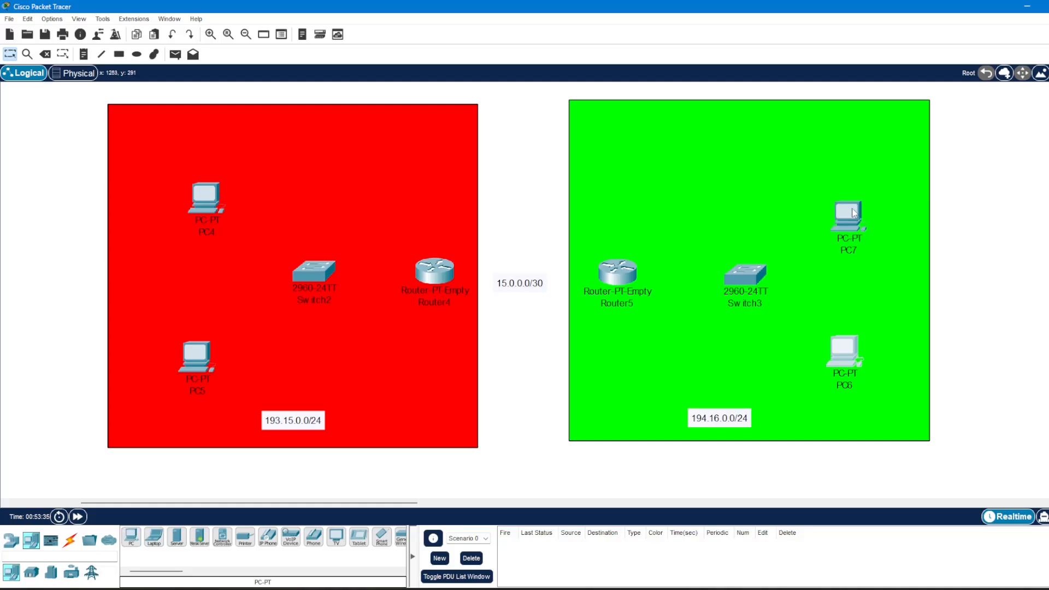
left_click_drag(866, 216, 869, 197)
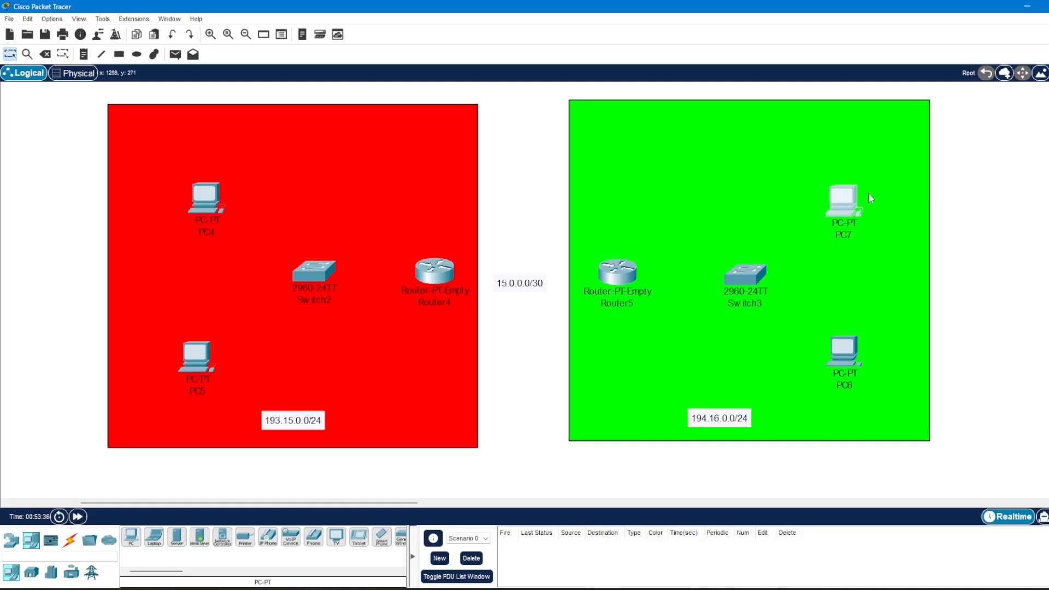
Step: Connect Router4 GigabitEthernet0/0 to Router5 GigabitEthernet0/0 with a copper cross-over cable
left_click(69, 540)
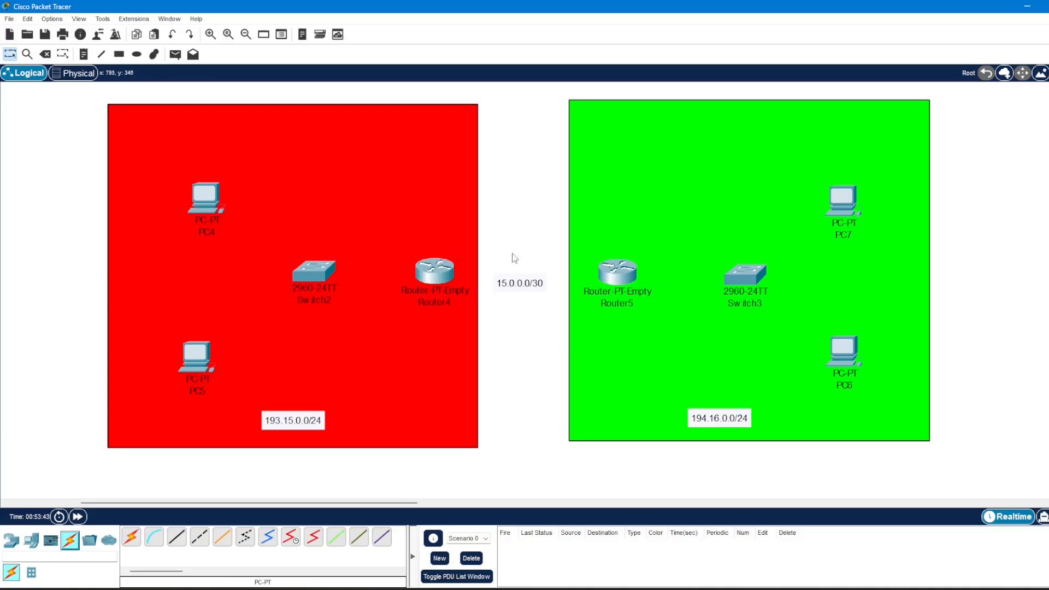
left_click(200, 537)
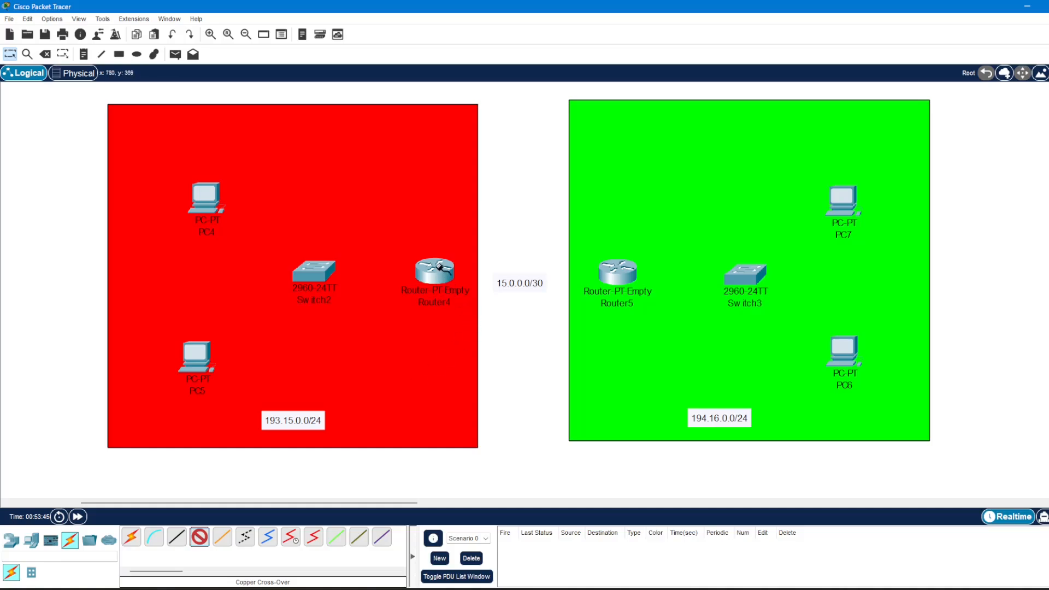
left_click(438, 266)
left_click(485, 299)
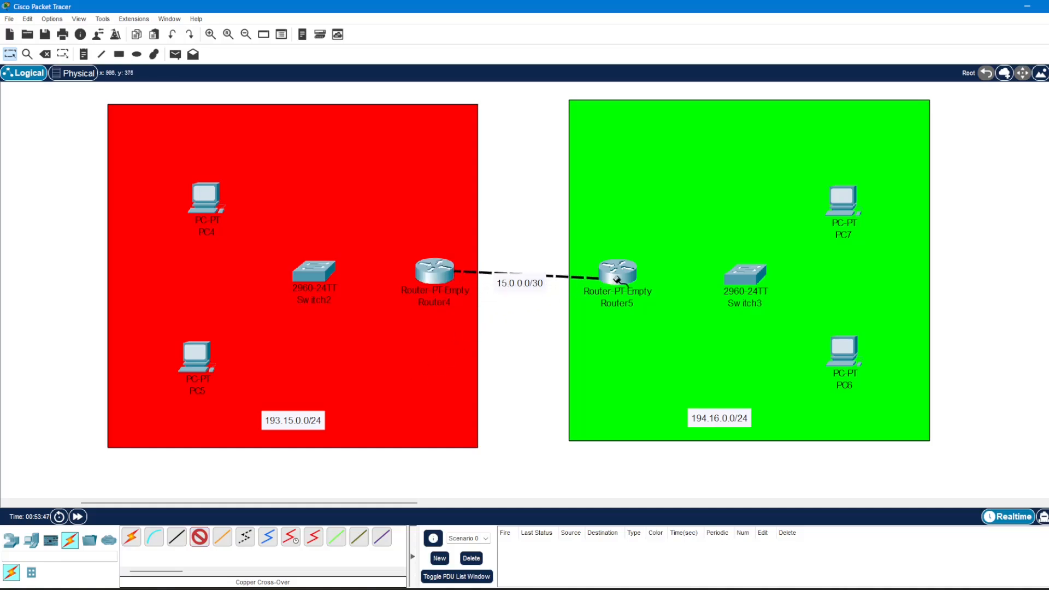
left_click(616, 269)
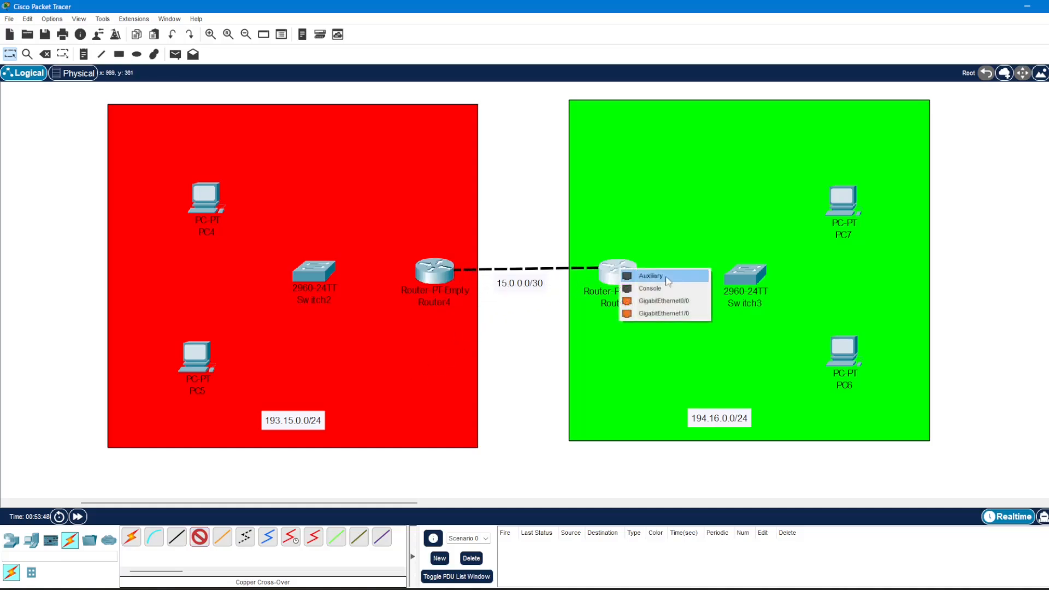
left_click(689, 302)
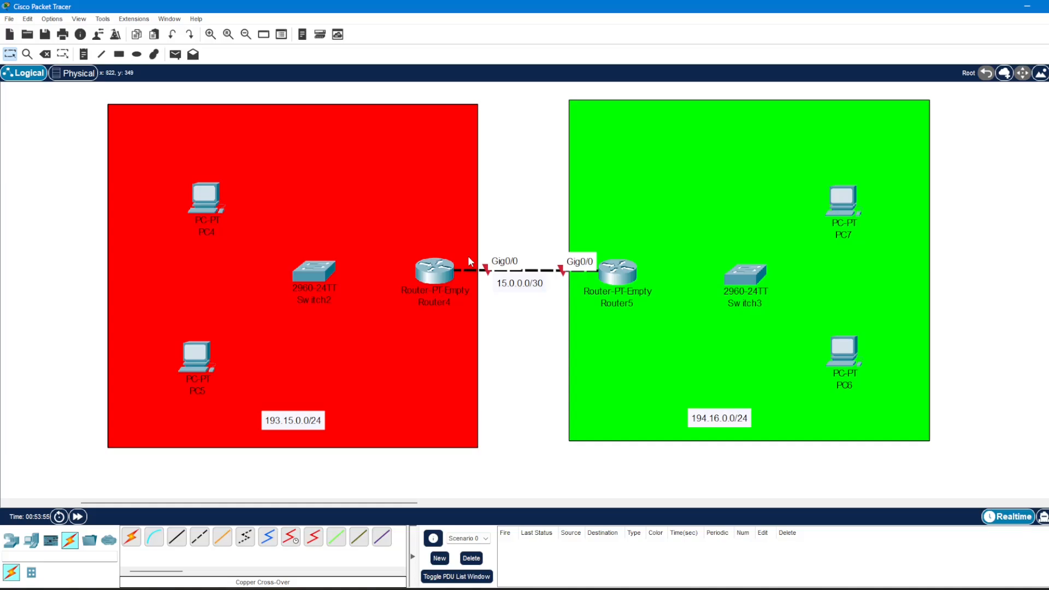
Step: Connect Switch2 GigabitEthernet0/1 to Router4 GigabitEthernet1/0 with a copper straight-through cable
left_click(176, 537)
left_click(323, 270)
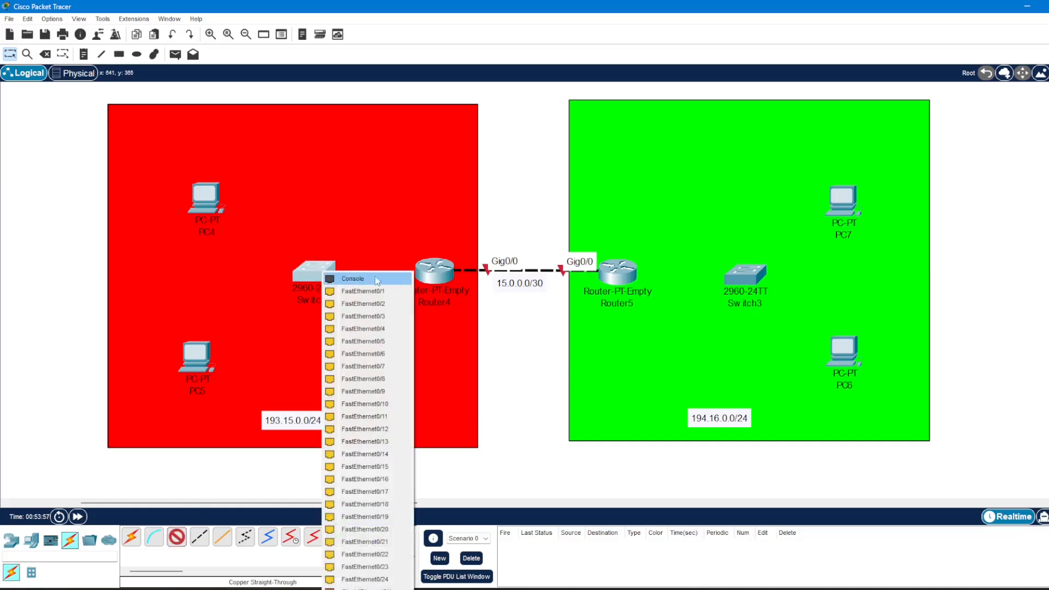
left_click(367, 587)
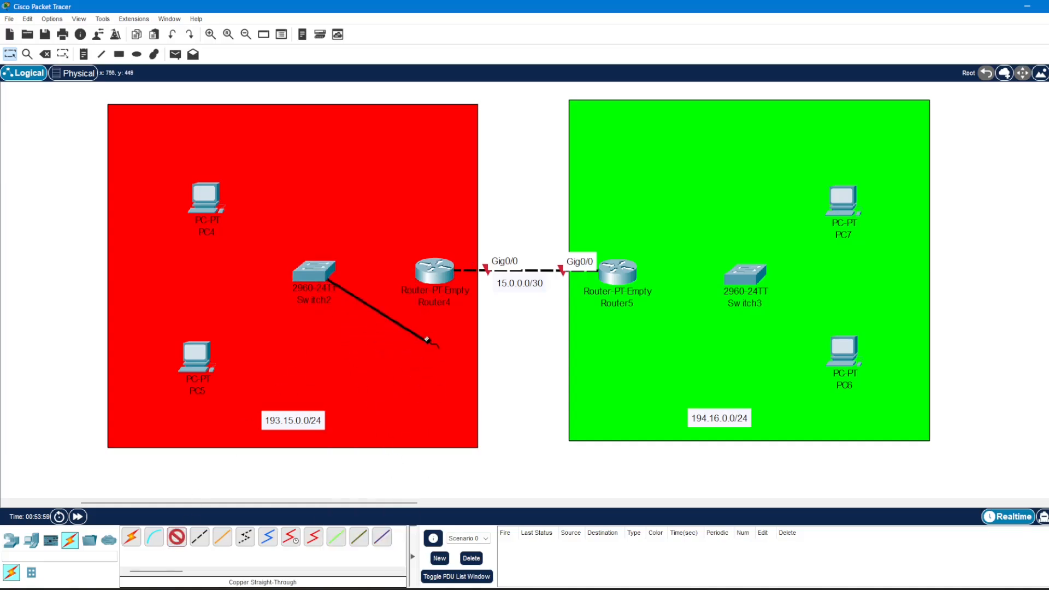
left_click(435, 273)
left_click(481, 304)
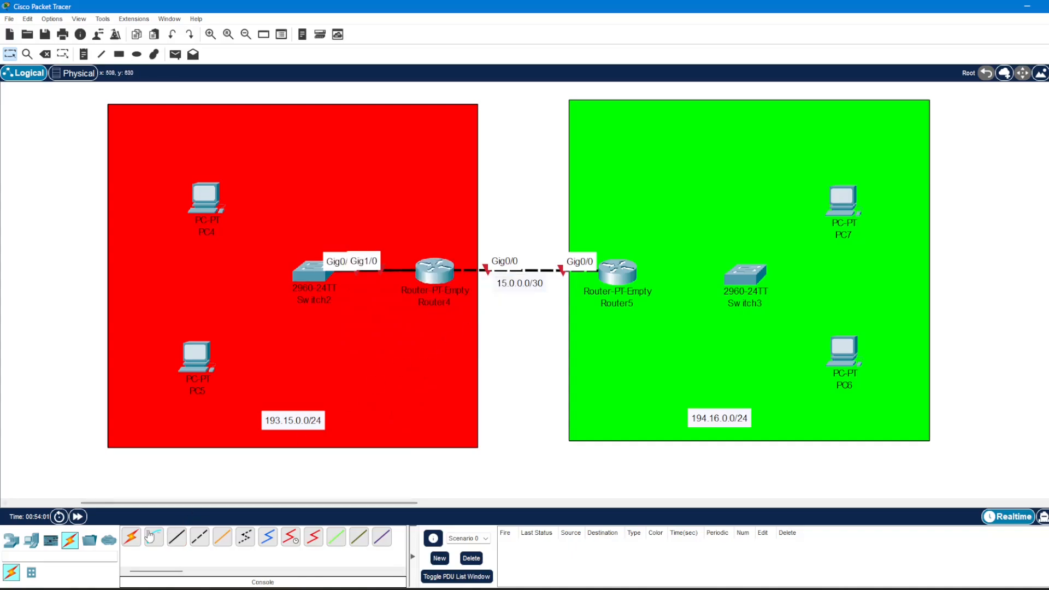
Step: Connect Switch3 GigabitEthernet0/1 to Router5 GigabitEthernet1/0 with a copper straight-through cable, and move both switches slightly farther from their routers
left_click(176, 537)
left_click(737, 283)
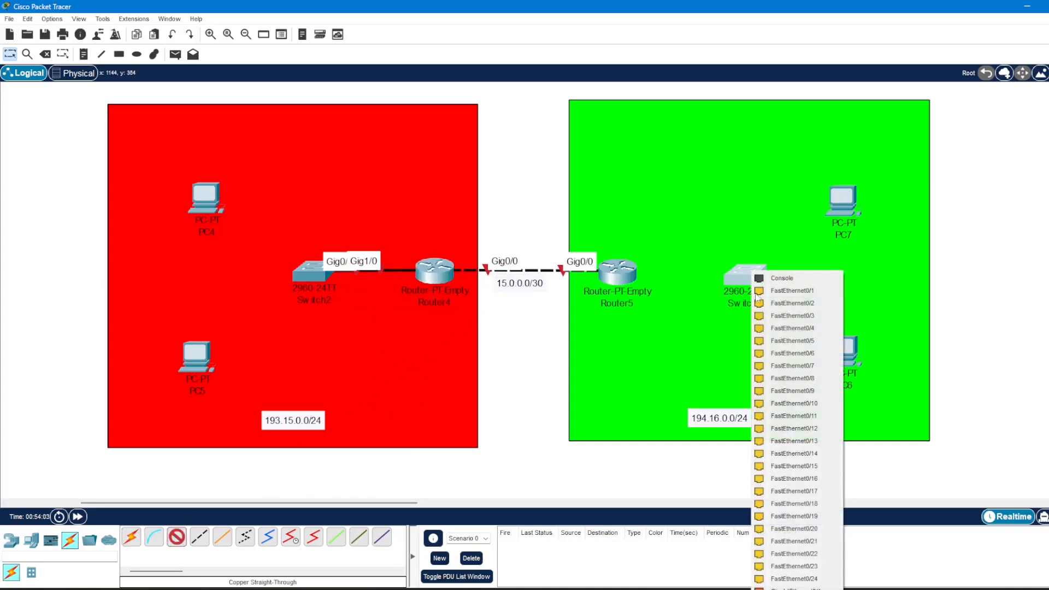
left_click(765, 584)
left_click(641, 309)
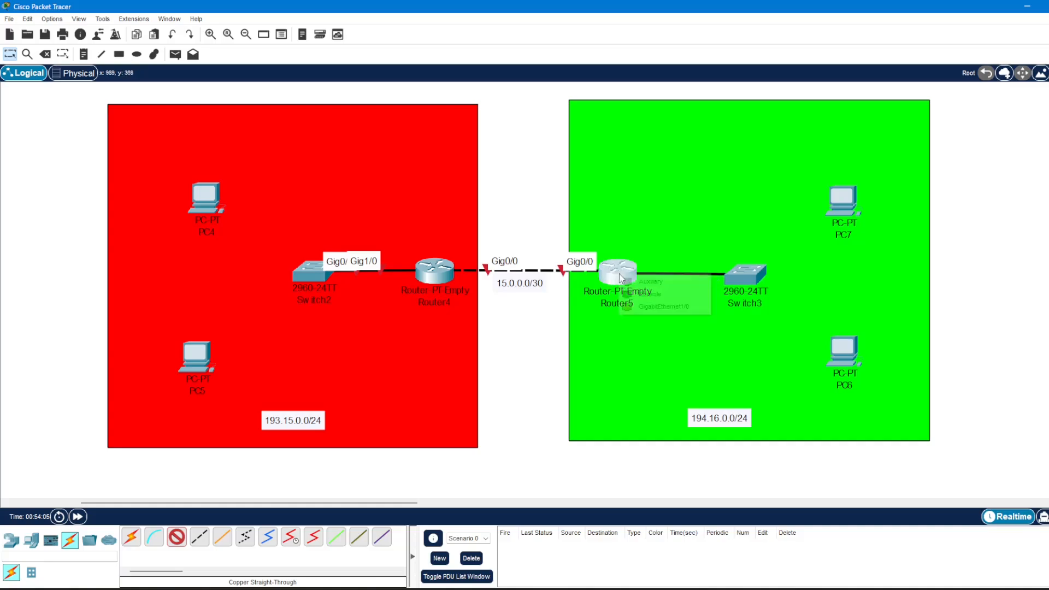
left_click(683, 305)
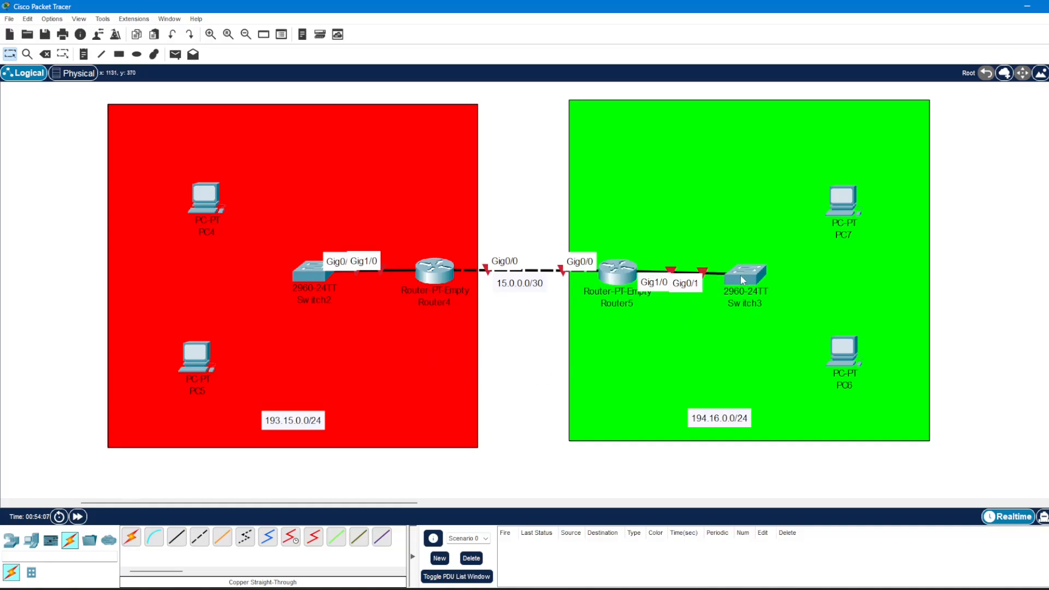
left_click_drag(743, 280, 765, 278)
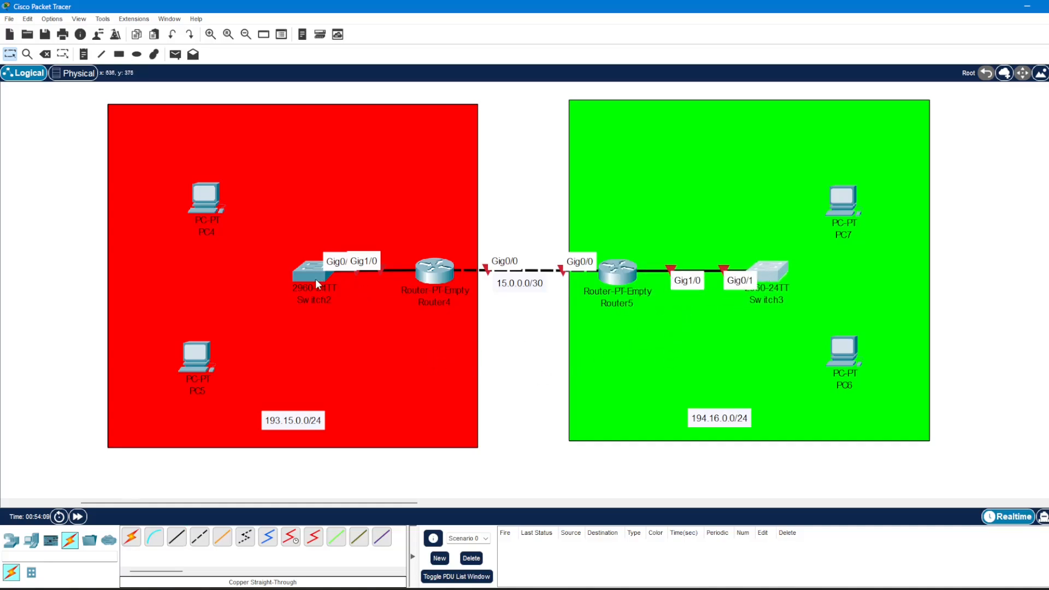
left_click_drag(315, 278, 287, 276)
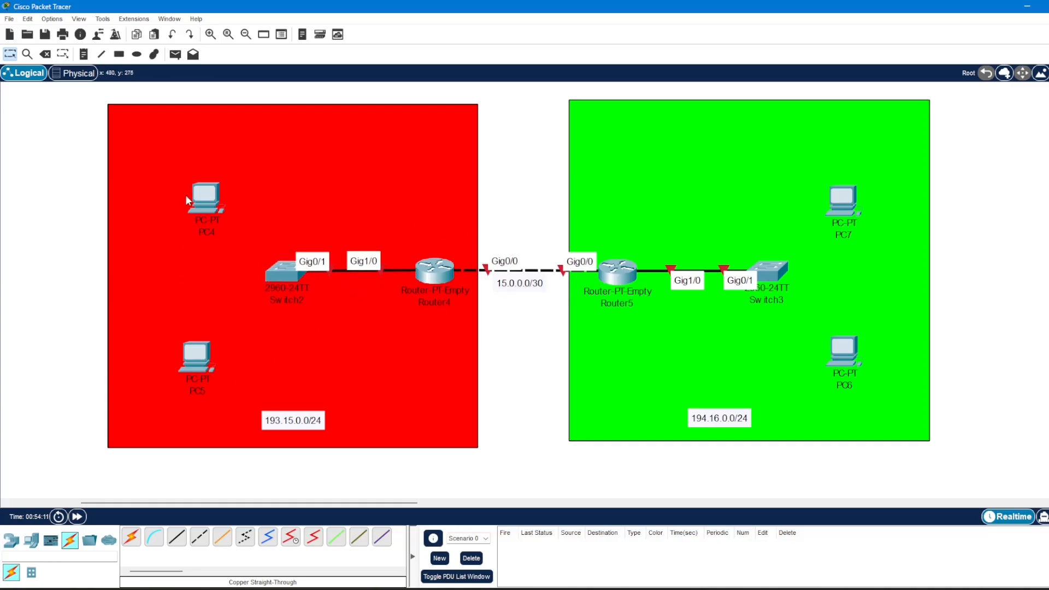
Step: Connect Switch3 FastEthernet0/1 to PC7 FastEthernet0 with a copper straight-through cable
left_click(178, 538)
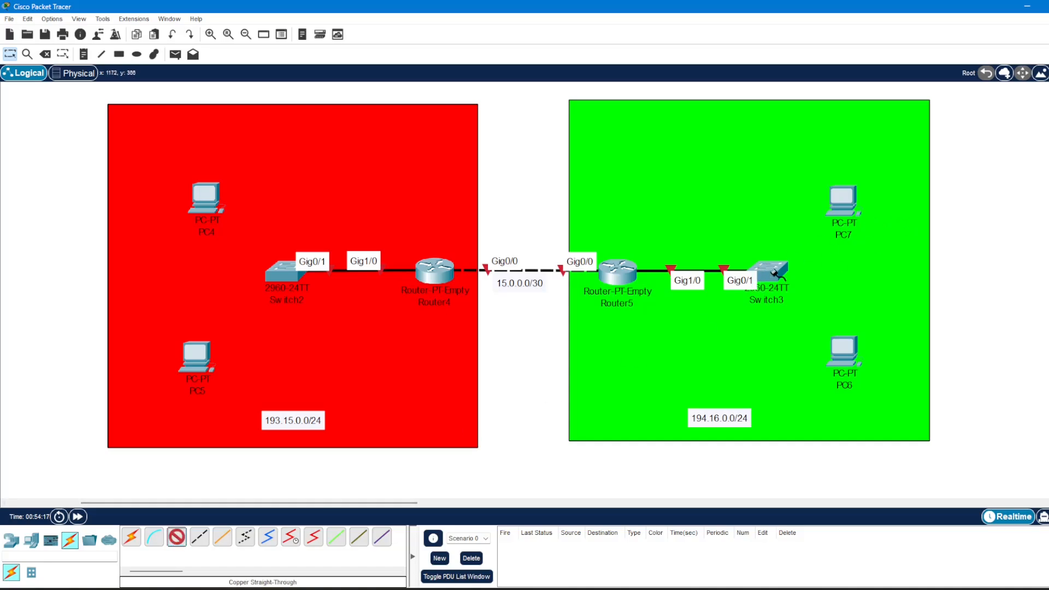
left_click(775, 271)
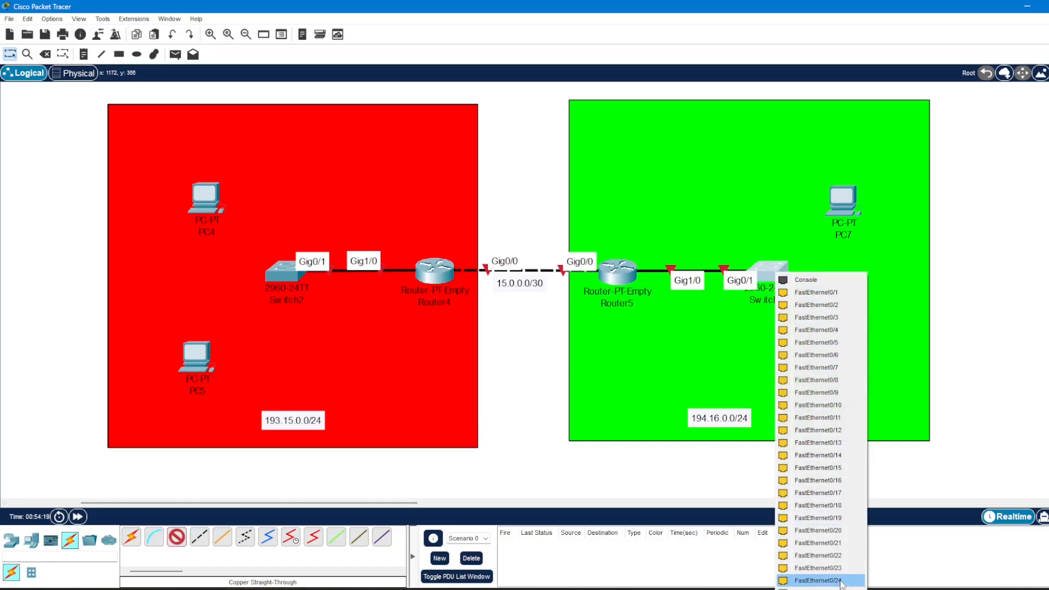
left_click(816, 292)
left_click(847, 199)
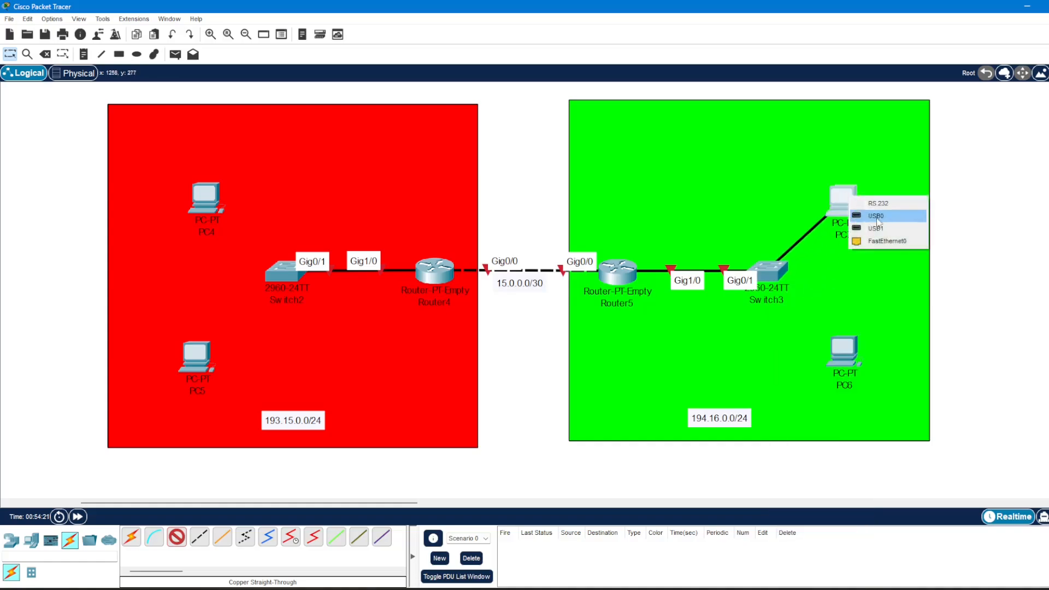
left_click(902, 244)
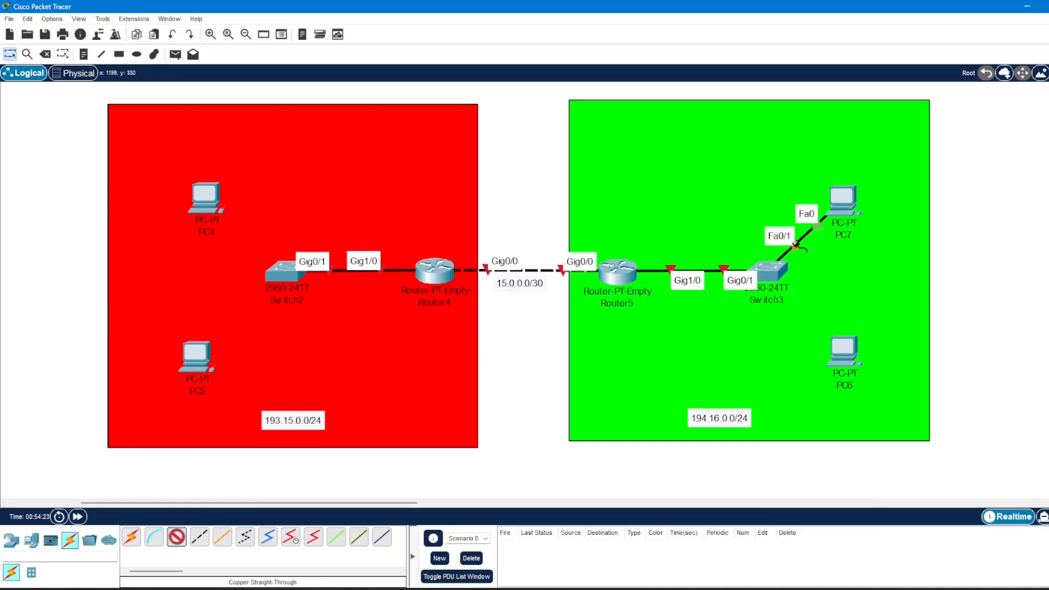
Step: Connect Switch3 FastEthernet0/2 to PC6 FastEthernet0 with a copper straight-through cable
left_click(771, 269)
left_click(795, 286)
left_click(840, 354)
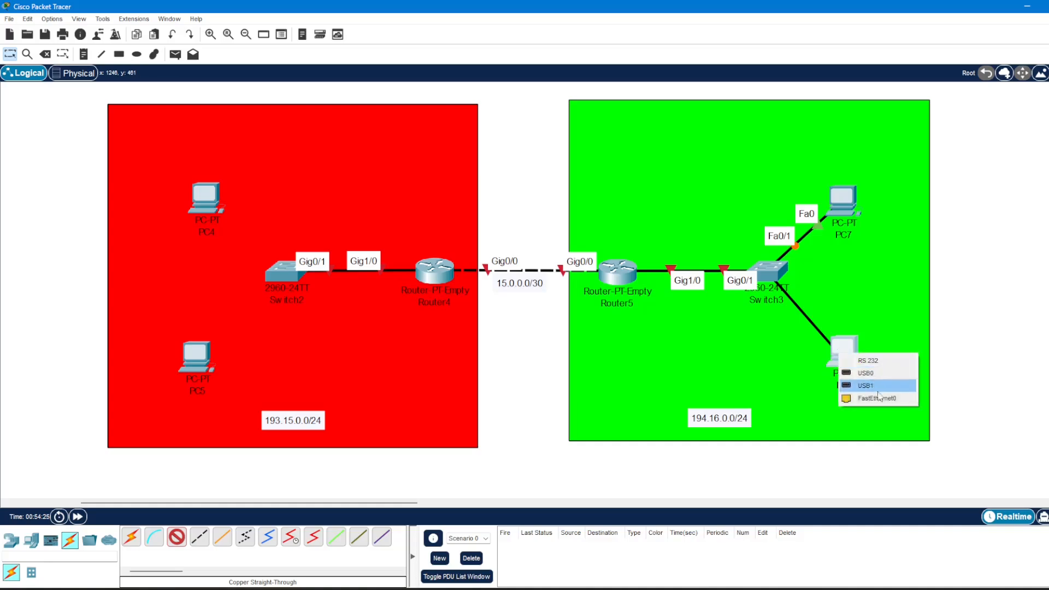
left_click(878, 397)
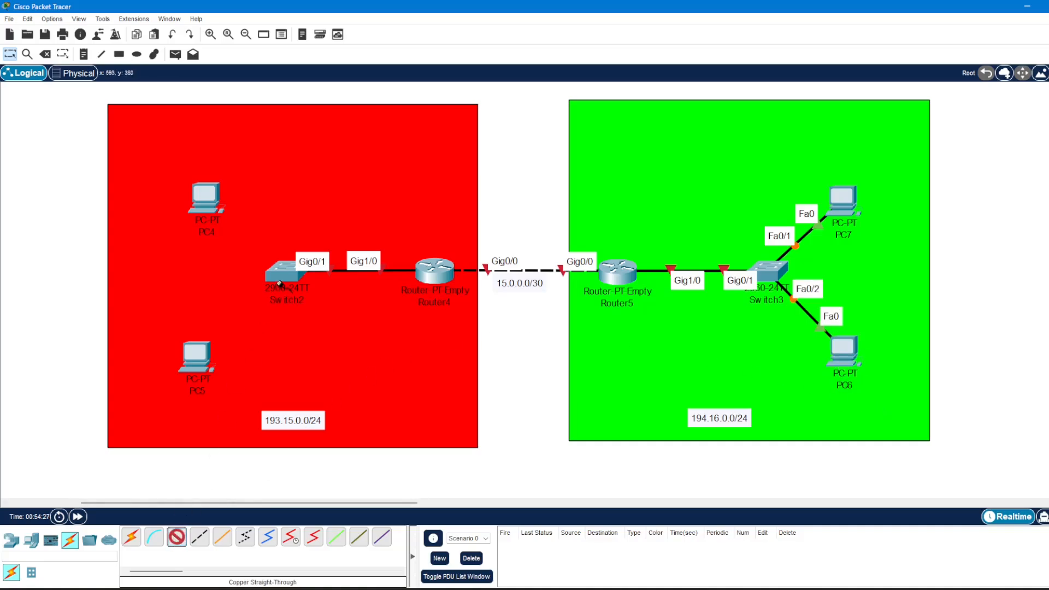
Step: Connect Switch2 FastEthernet0/1 to PC5 FastEthernet0 with a copper straight-through cable
left_click(280, 284)
left_click(306, 292)
left_click(193, 355)
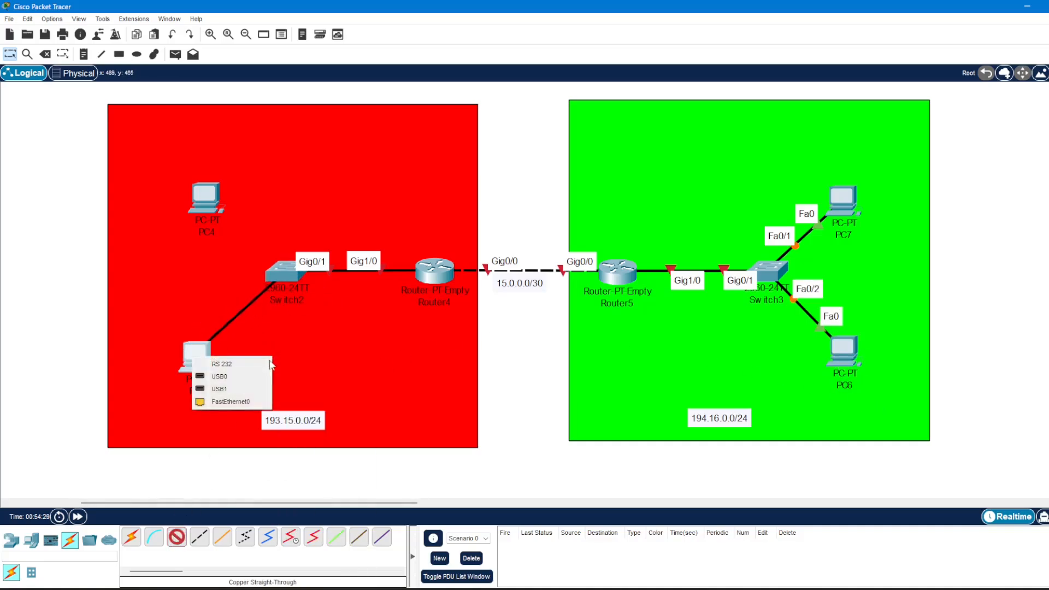
left_click(244, 402)
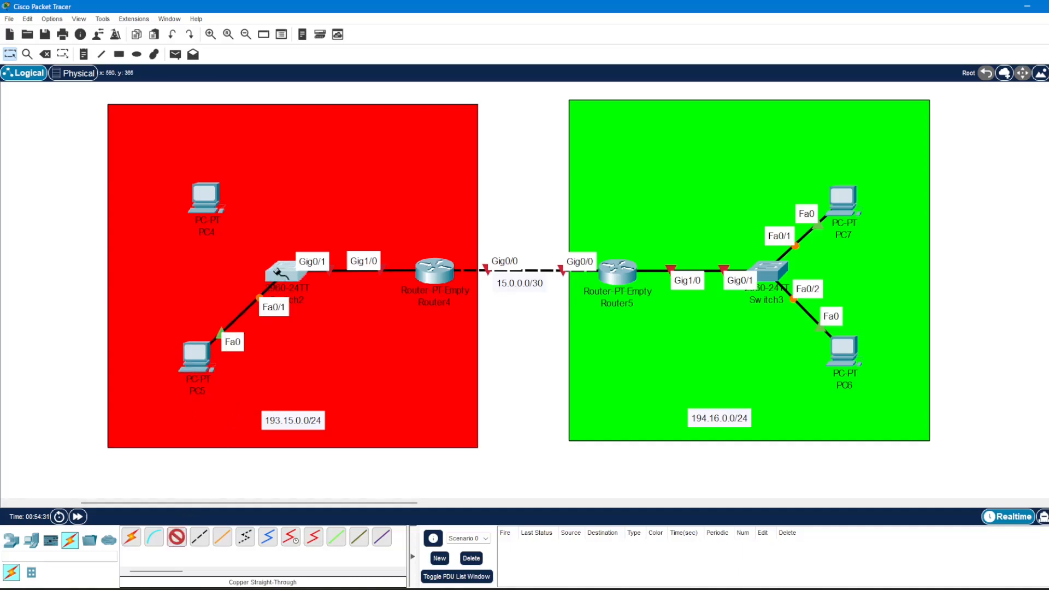
Step: Connect Switch2 FastEthernet0/2 to PC4 FastEthernet0 with a copper straight-through cable
left_click(279, 271)
left_click(305, 290)
left_click(213, 203)
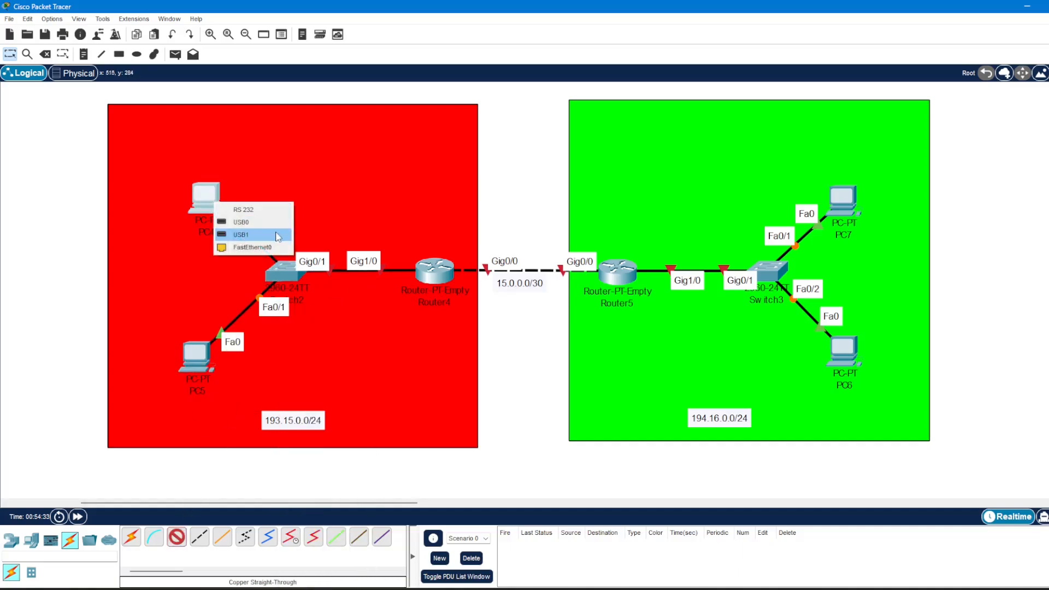
left_click(277, 247)
Step: Move PC4 and PC5 slightly away from Switch2, and nudge Router5 and Router4 slightly toward Switch2
left_click_drag(205, 201, 200, 194)
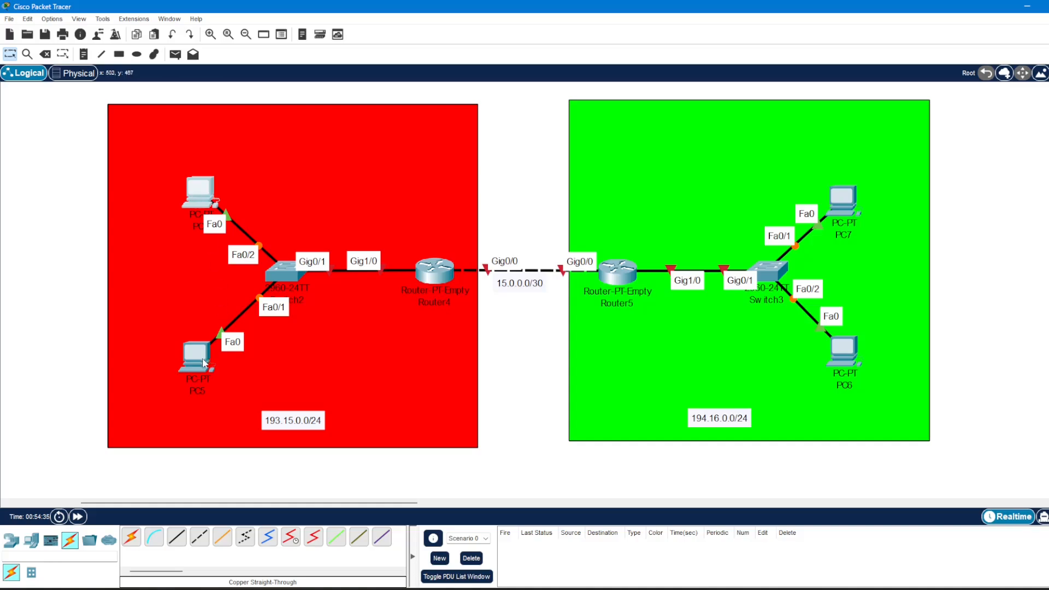
left_click_drag(202, 362, 198, 361)
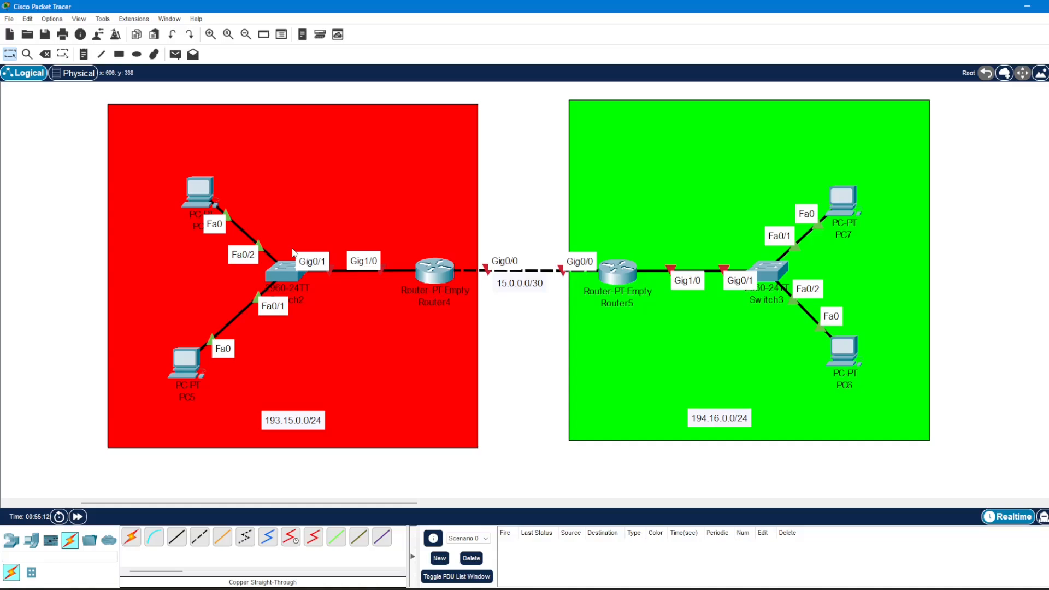
left_click_drag(621, 274, 618, 272)
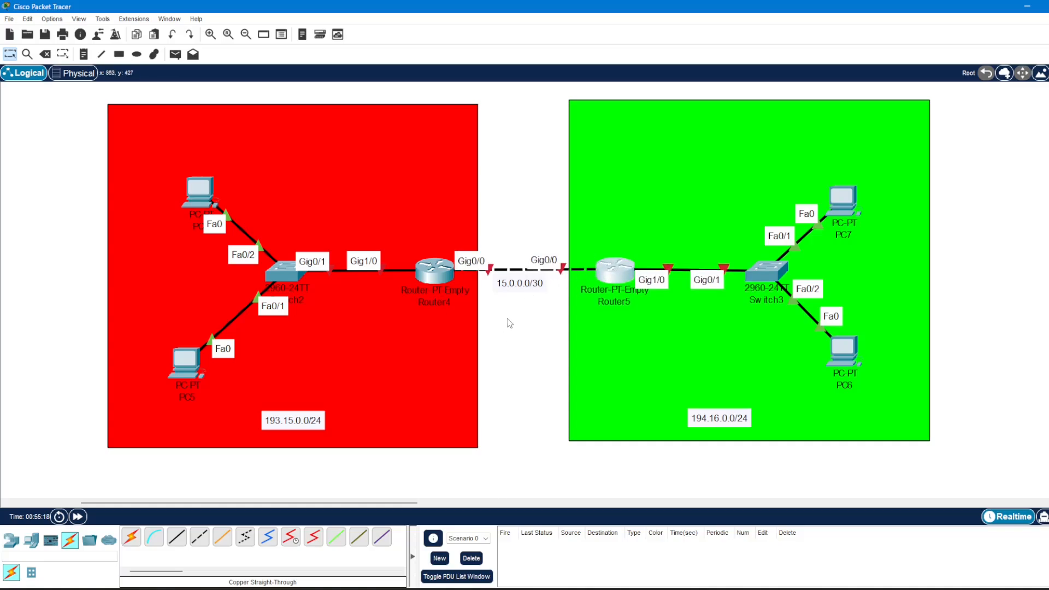
left_click_drag(440, 280, 436, 279)
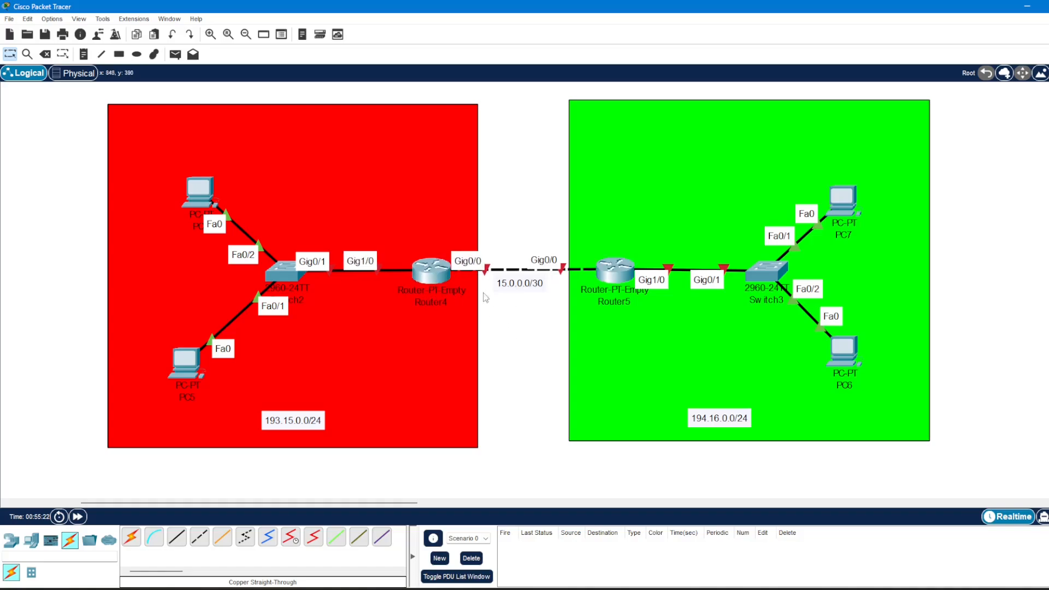
Step: Open Router4's command line and answer no to the initial configuration dialog
left_click(429, 271)
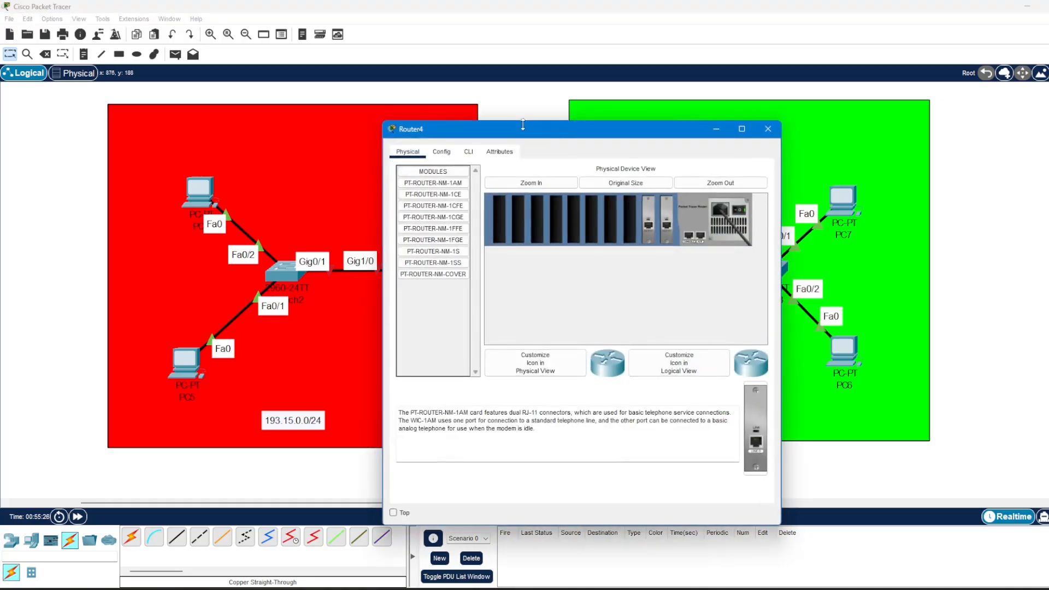
left_click_drag(523, 125, 759, 123)
left_click(702, 151)
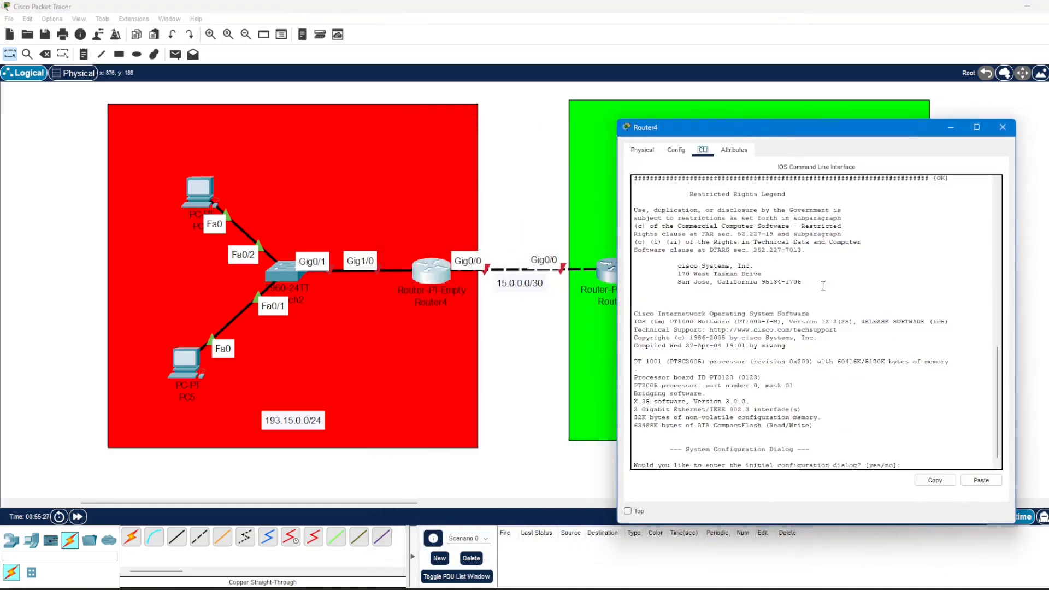
left_click(916, 462)
type("no")
key("Return")
key("Return")
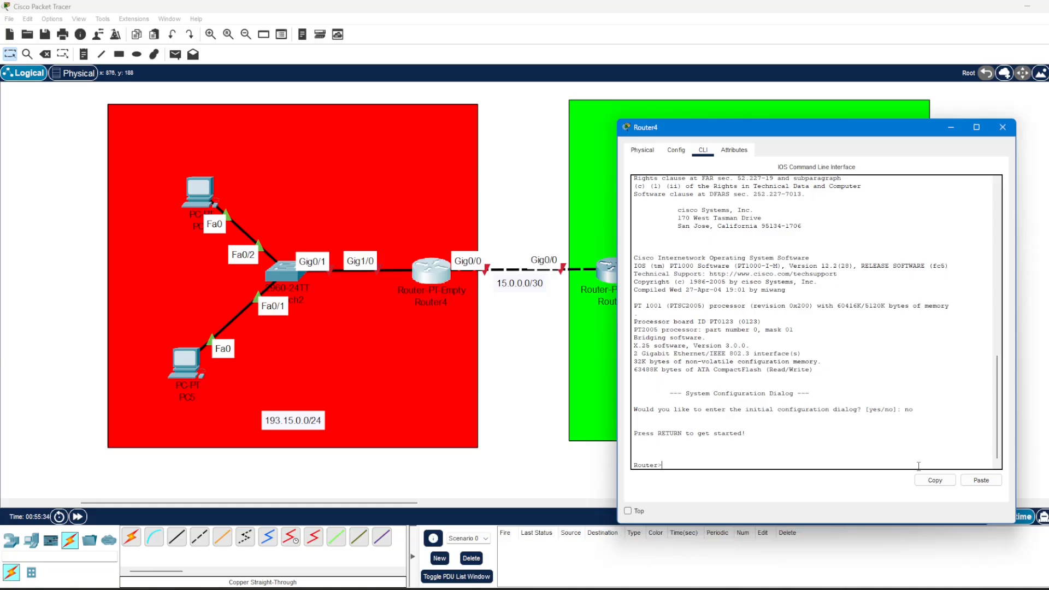
Step: Enter privileged mode and global configuration mode on Router4 with enable and configure terminal
type("enable")
key("Return")
type("hos")
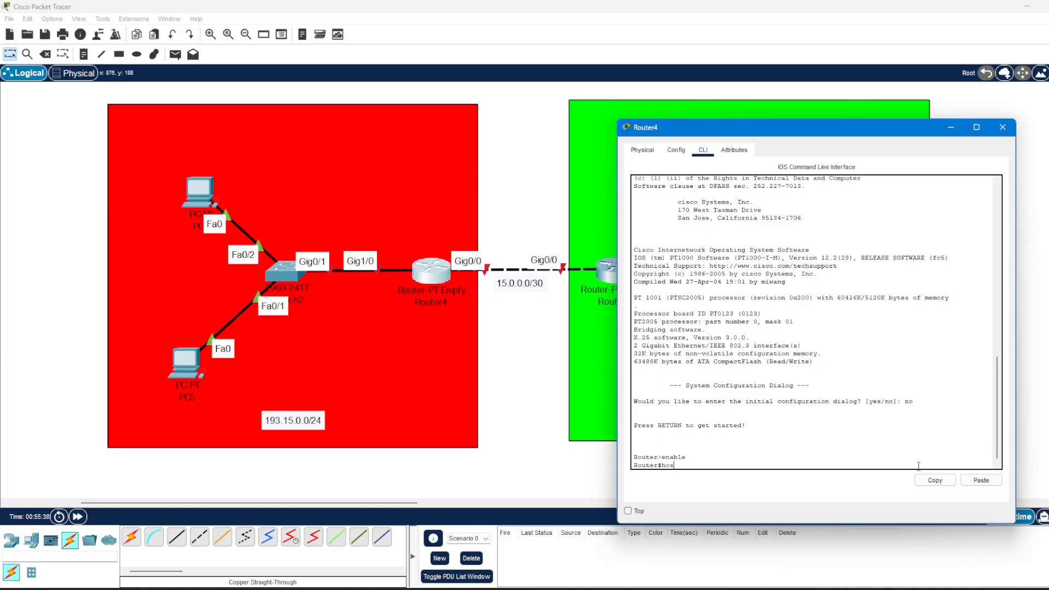
key("BackSpace")
key("BackSpace")
key("BackSpace")
type("configure terminal")
key("Return")
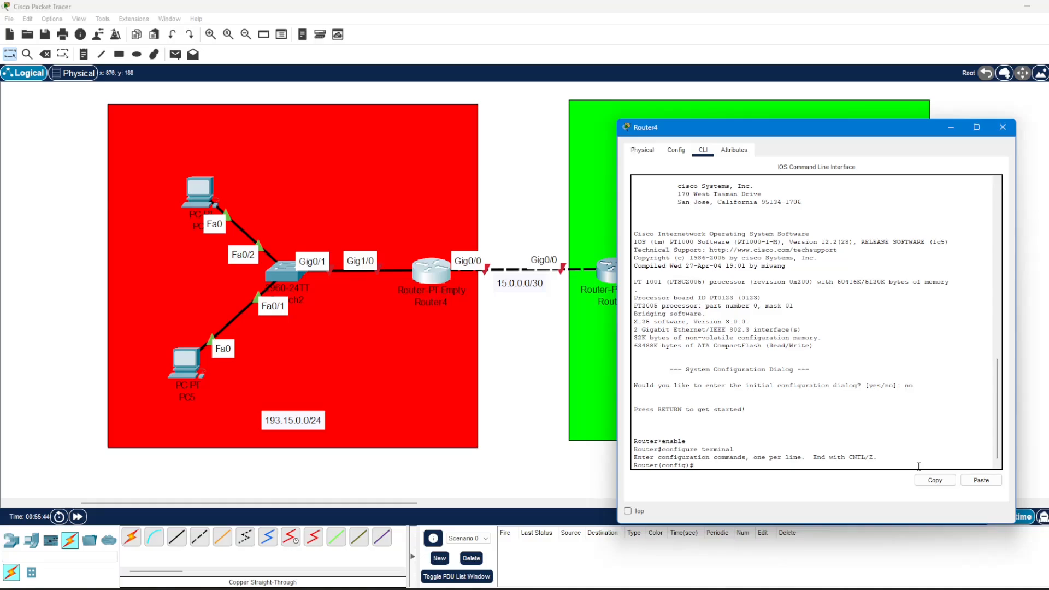
Step: Set Router4's hostname to R1 and rename its label in the topology to R1
type("hostname R1")
key("Return")
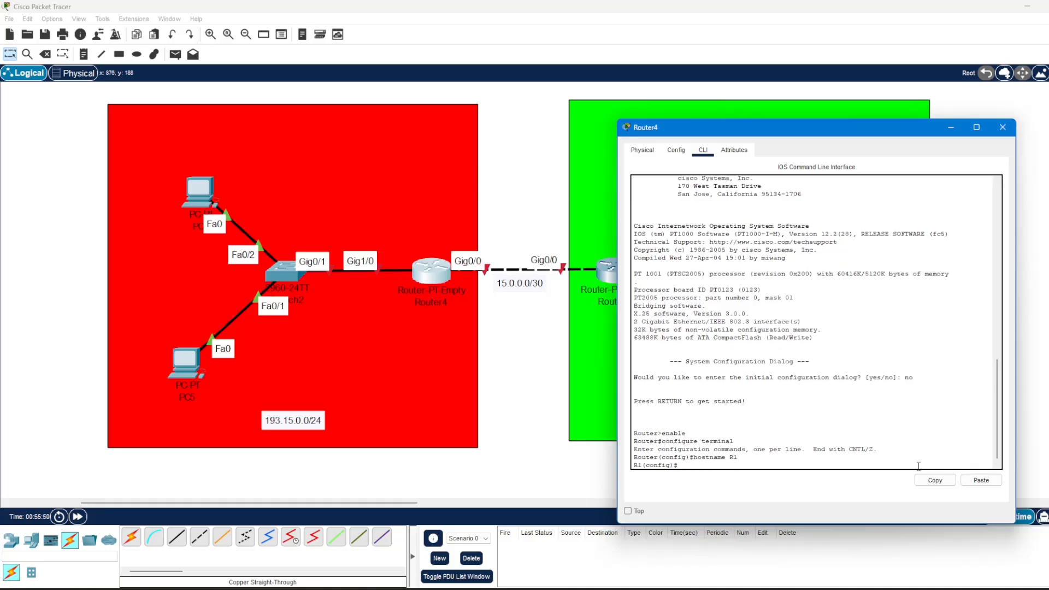
left_click(436, 301)
left_click(436, 301)
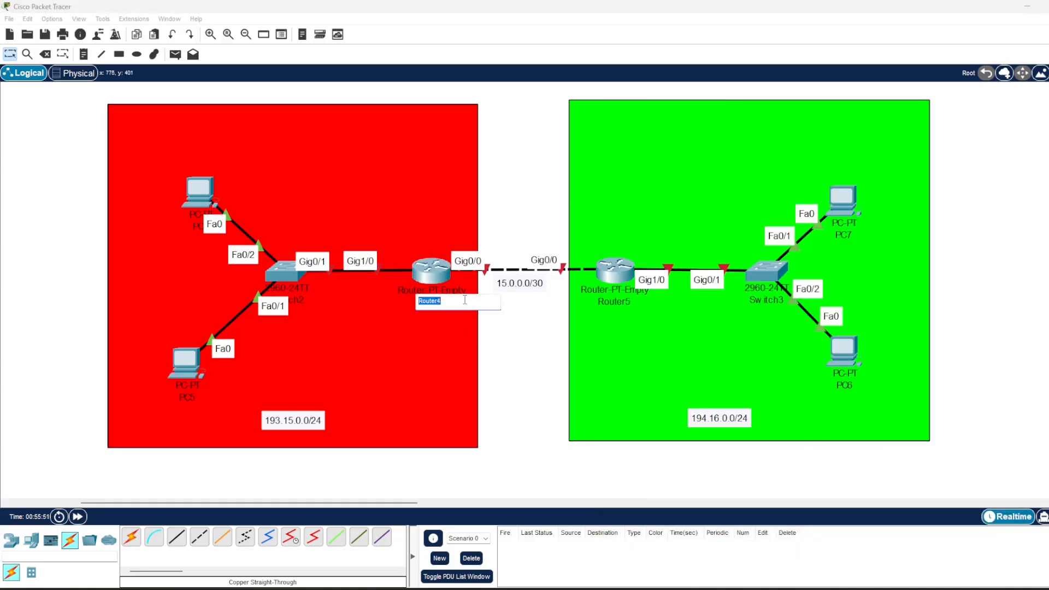
key("BackSpace")
type("R1")
left_click(437, 272)
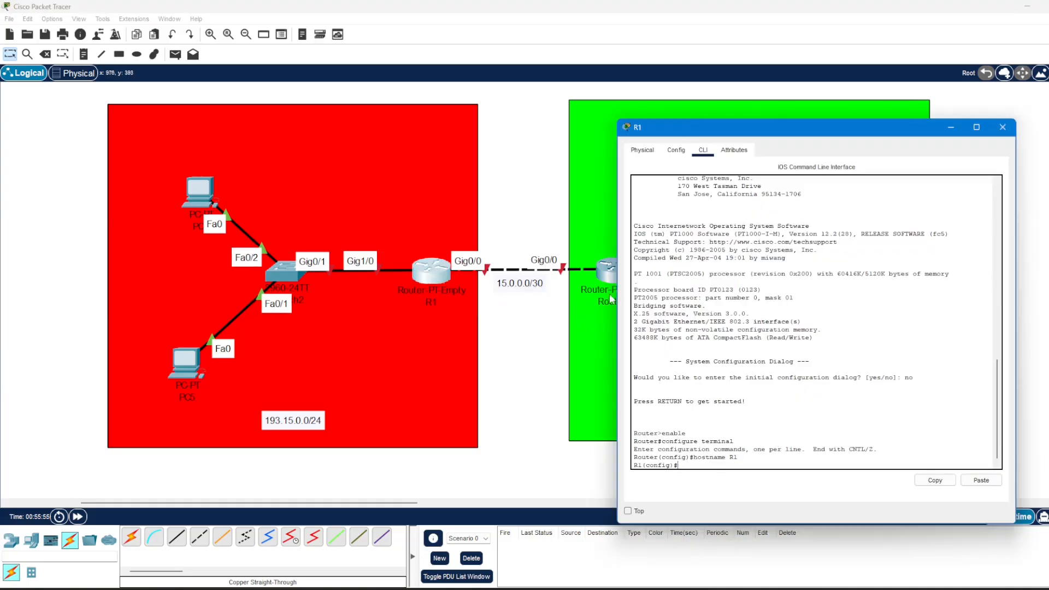
Step: Open Router5's command line and answer no to the initial configuration dialog
left_click(612, 273)
left_click_drag(614, 139, 911, 152)
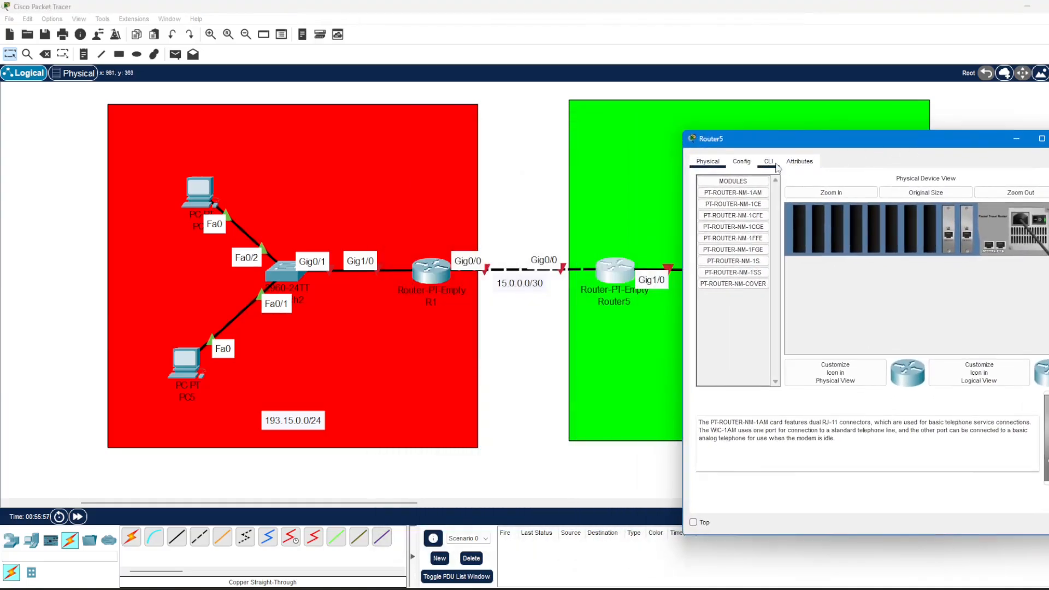
left_click(769, 161)
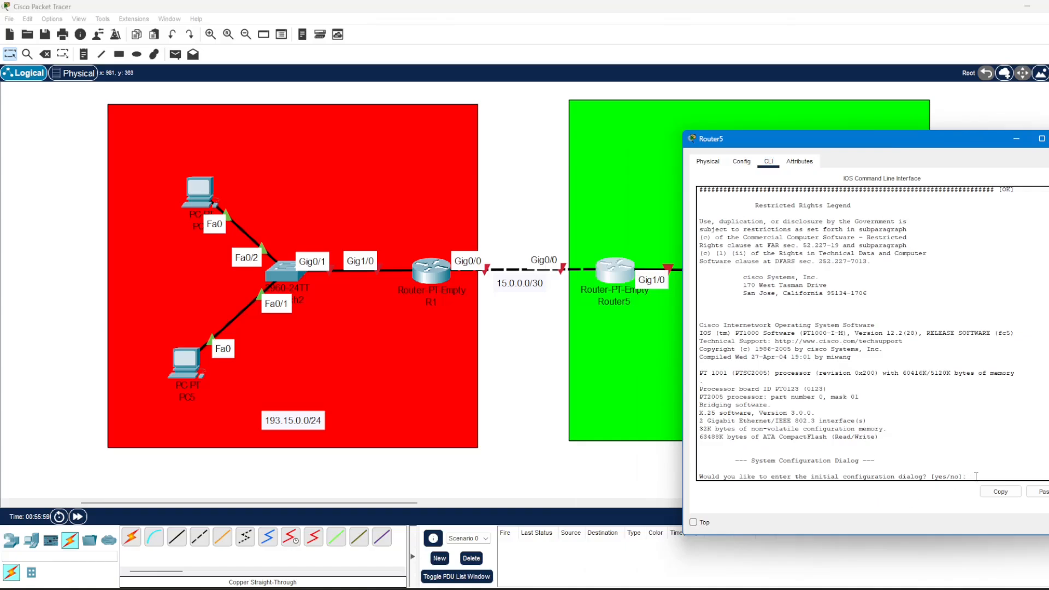
type("no")
key("Return")
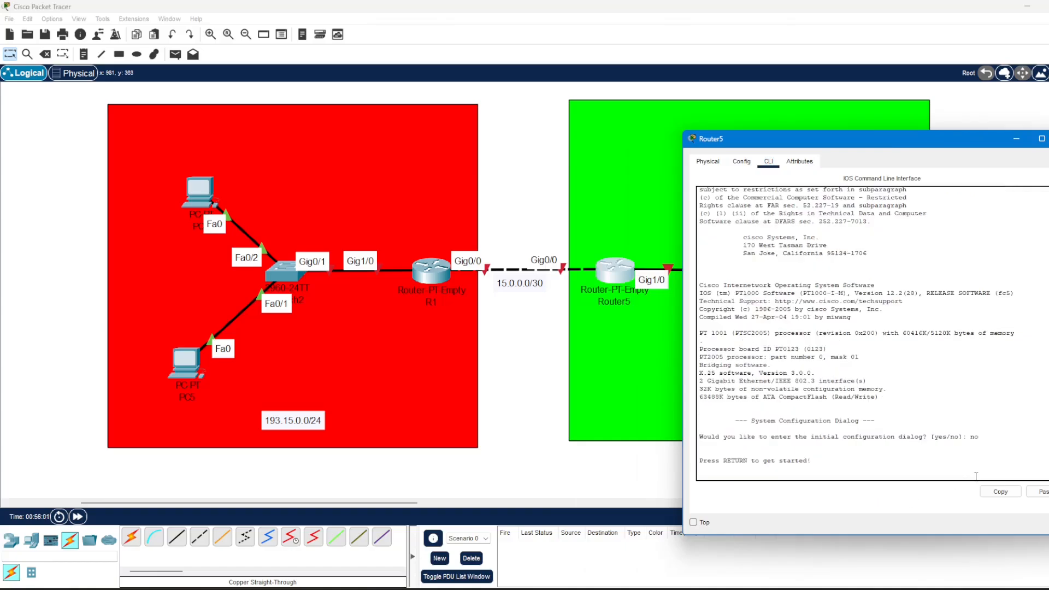
key("Return")
Step: Enter privileged mode and global configuration mode on Router5 with en and configure terminal
type("en")
key("Return")
type("conf")
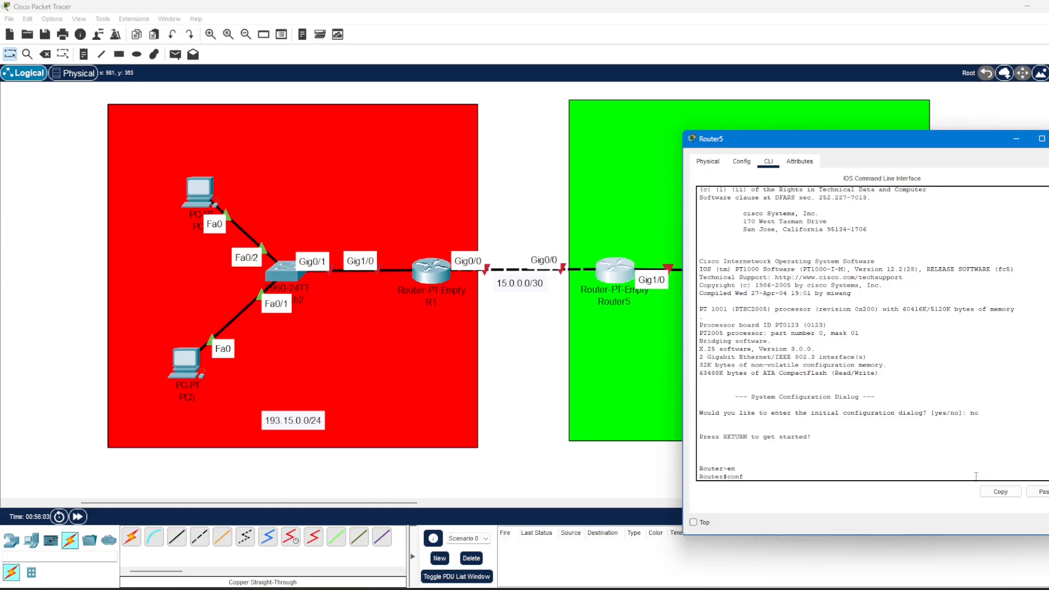
type("igure terminal")
key("Return")
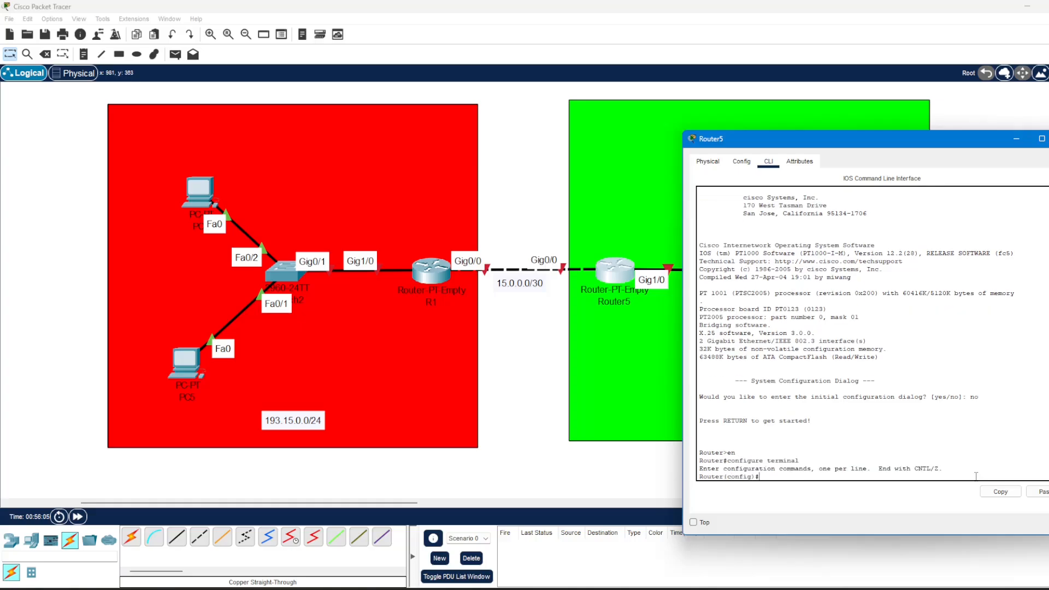
Step: Set Router5's hostname to R2 and rename its label in the topology to R2
type("hostname R2")
key("Return")
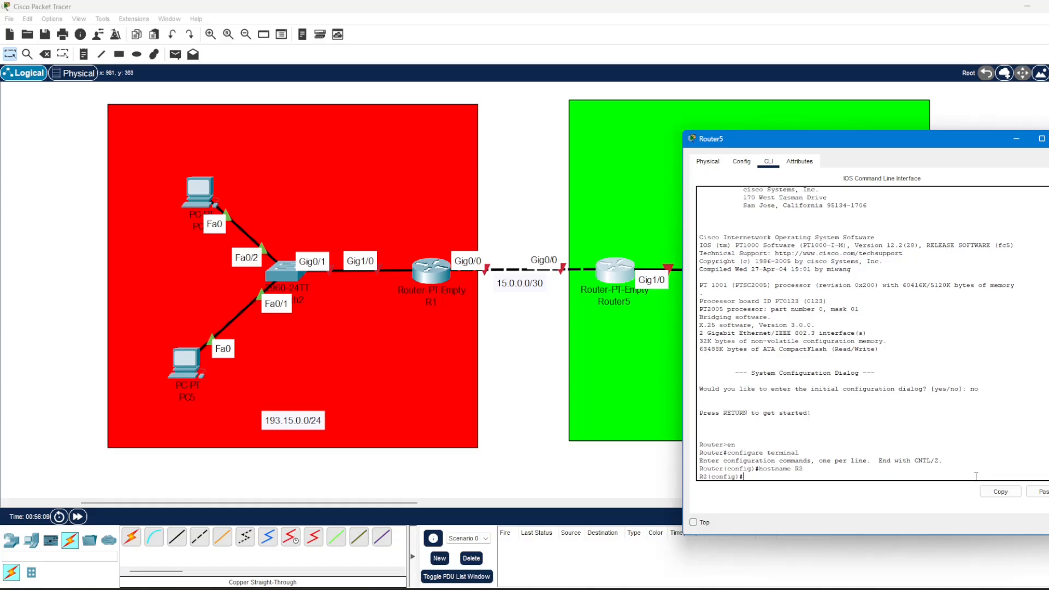
left_click(635, 300)
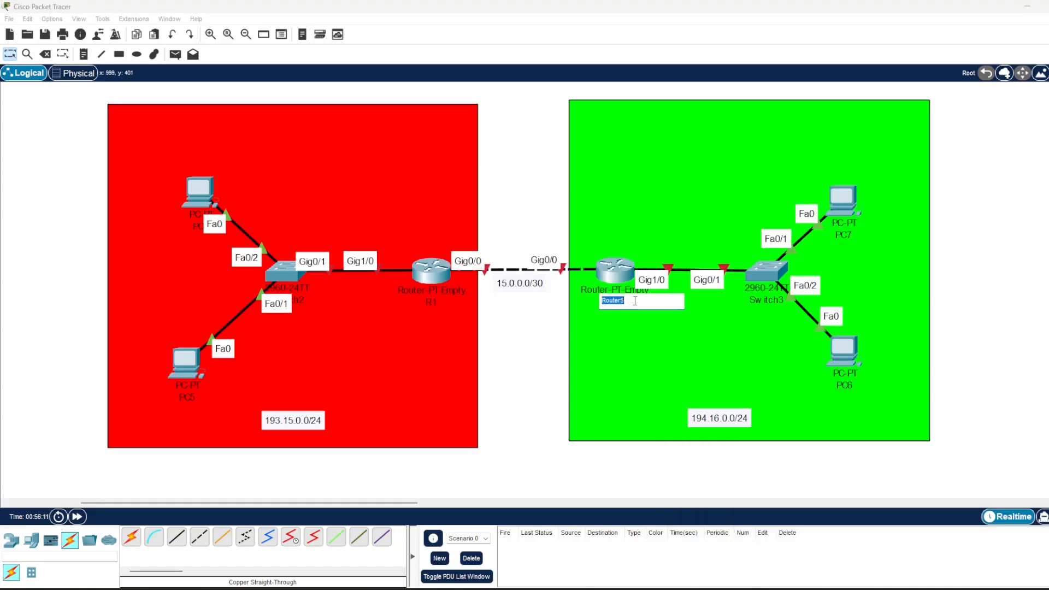
type("R2")
key("Return")
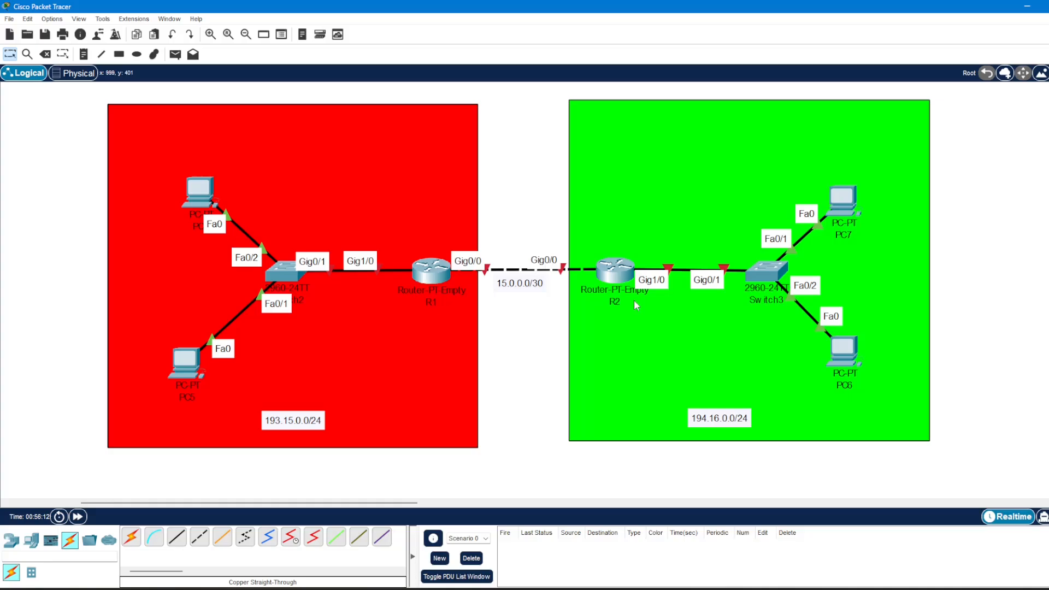
Step: Assign IP address 15.0.0.1 with mask 255.255.255.252 to interface g0/0 on R1 and enable it with no shutdown
left_click(441, 269)
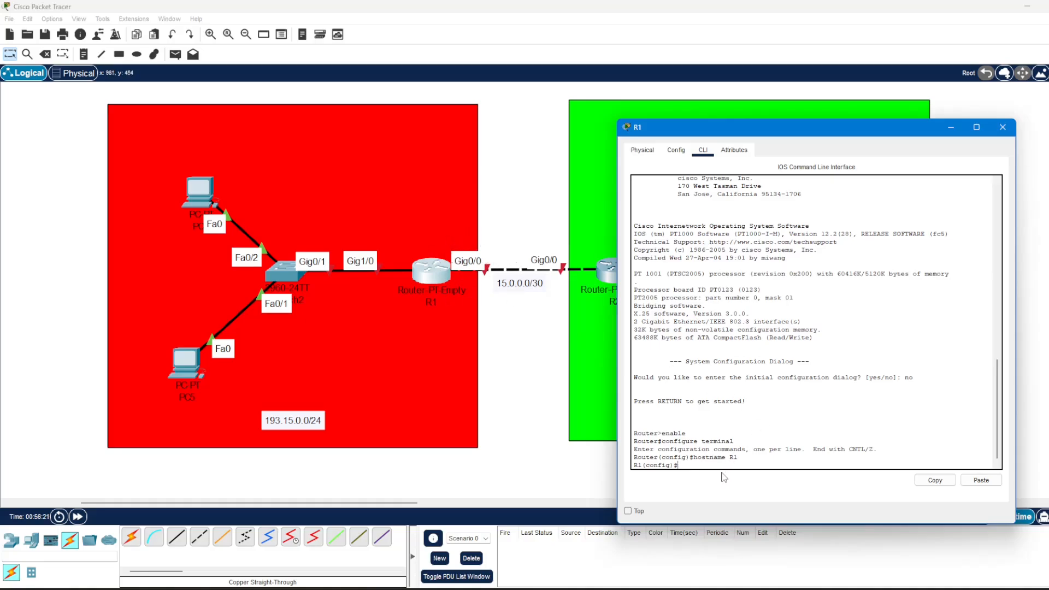
type("interface g0/0")
key("Return")
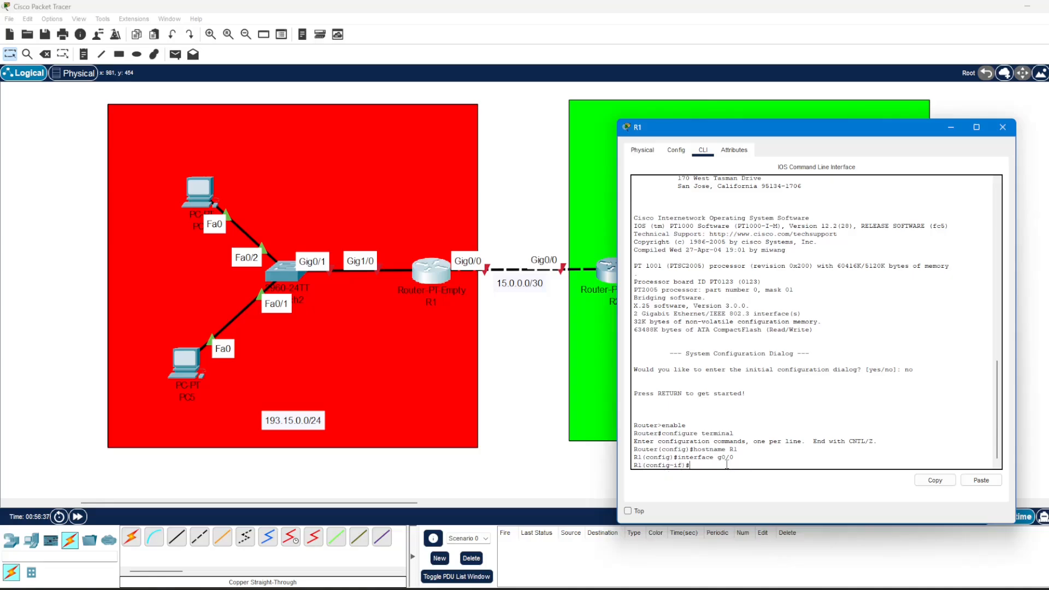
type("ip address 15.")
left_click_drag(742, 133, 775, 125)
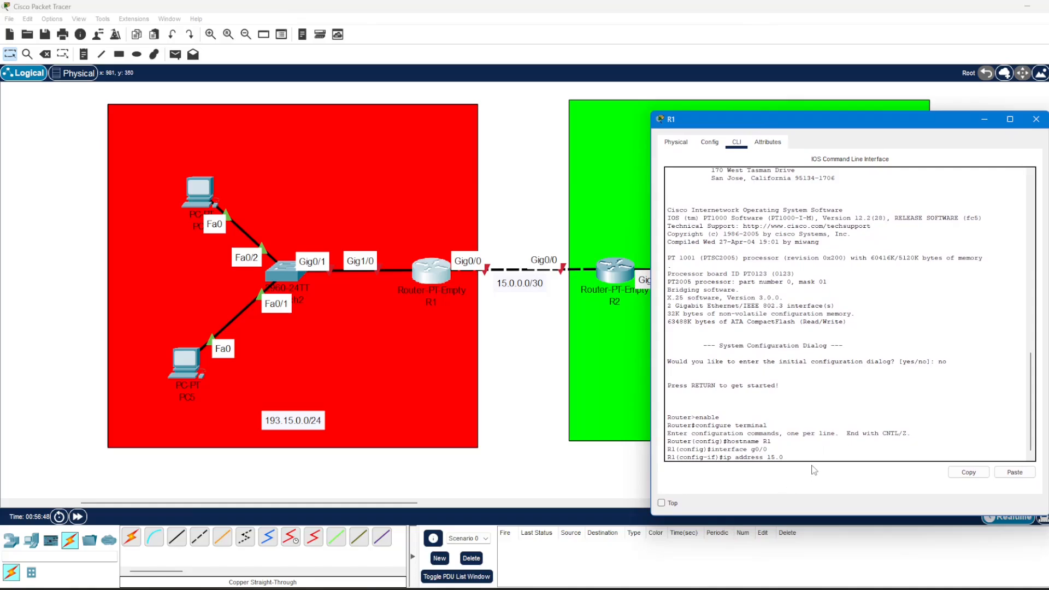
type("1 255")
type(".255.255.252")
key("Return")
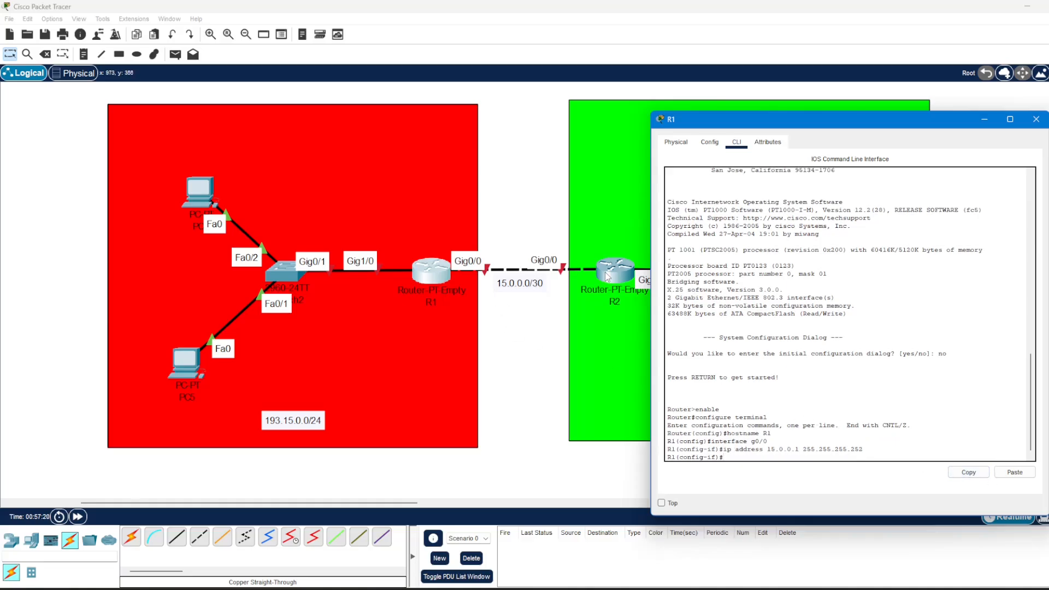
type("no shutdown")
key("Return")
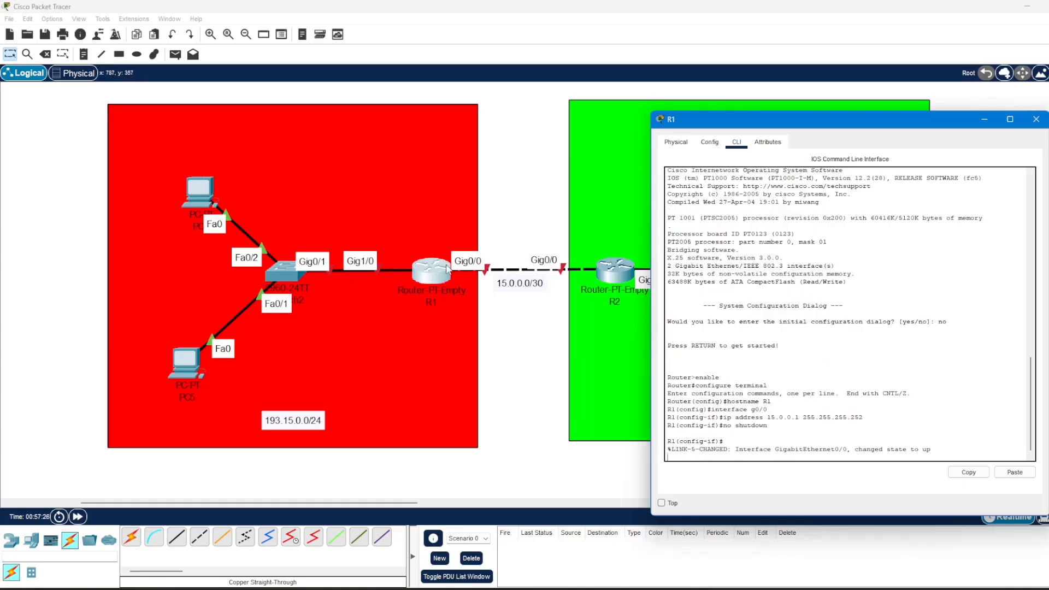
Step: Assign IP address 15.0.0.2 with mask 255.255.255.252 to interface g0/0 on R2 and enable it with no shutdown
left_click(622, 273)
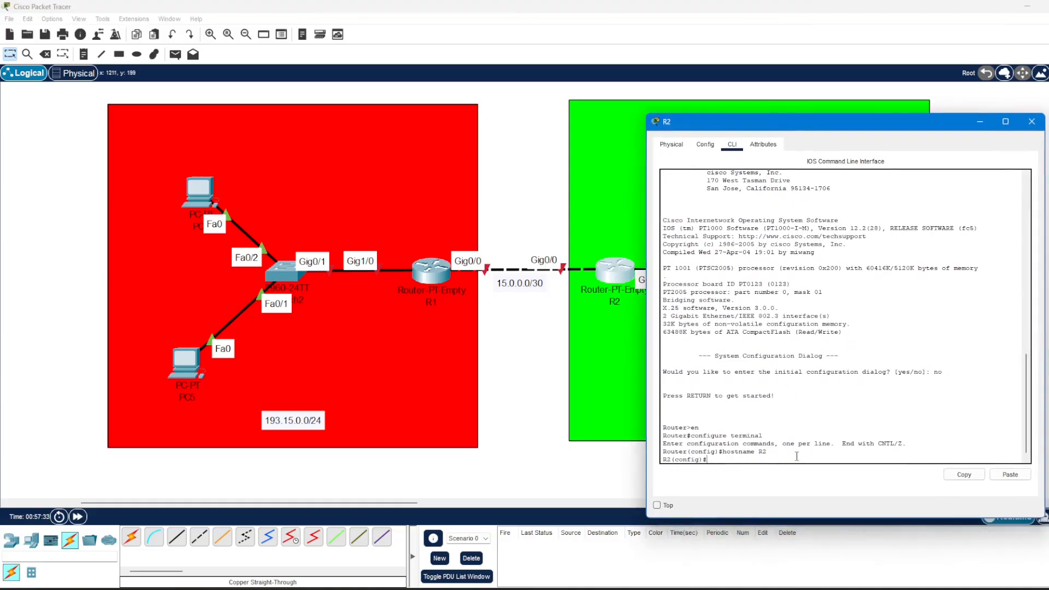
type("int g0/0")
key("Return")
type("ip")
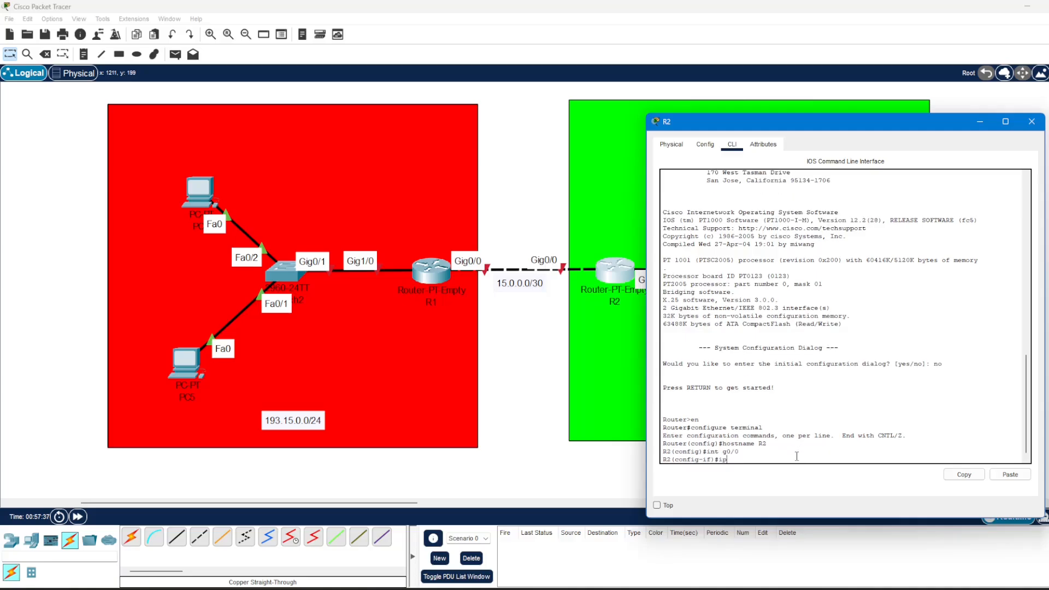
type(" address 15.0.0.")
type("2 255.255.255.25")
type("2")
key("Return")
type("no shut")
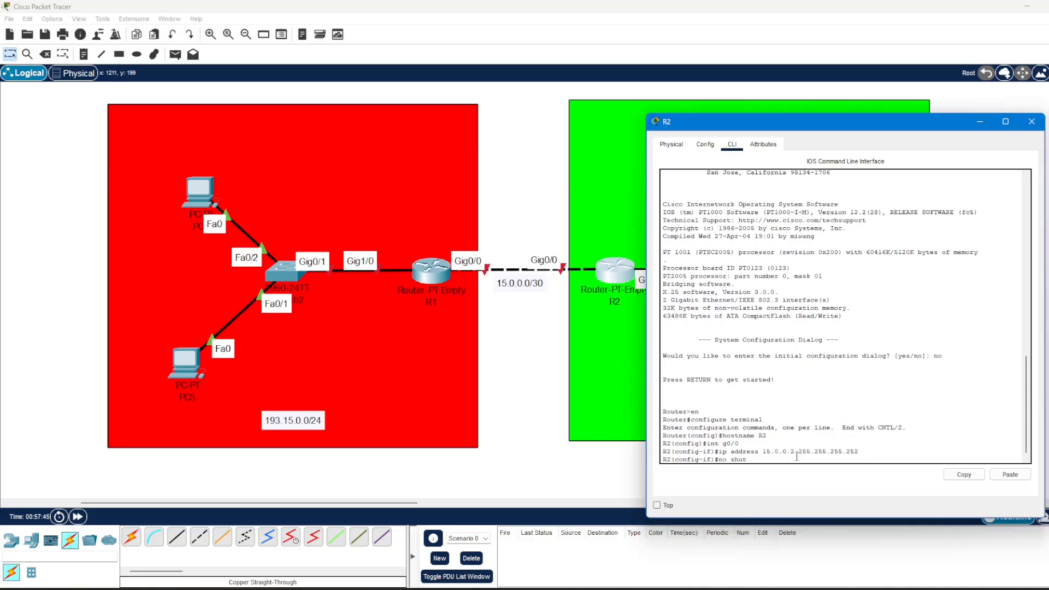
type("down")
key("Return")
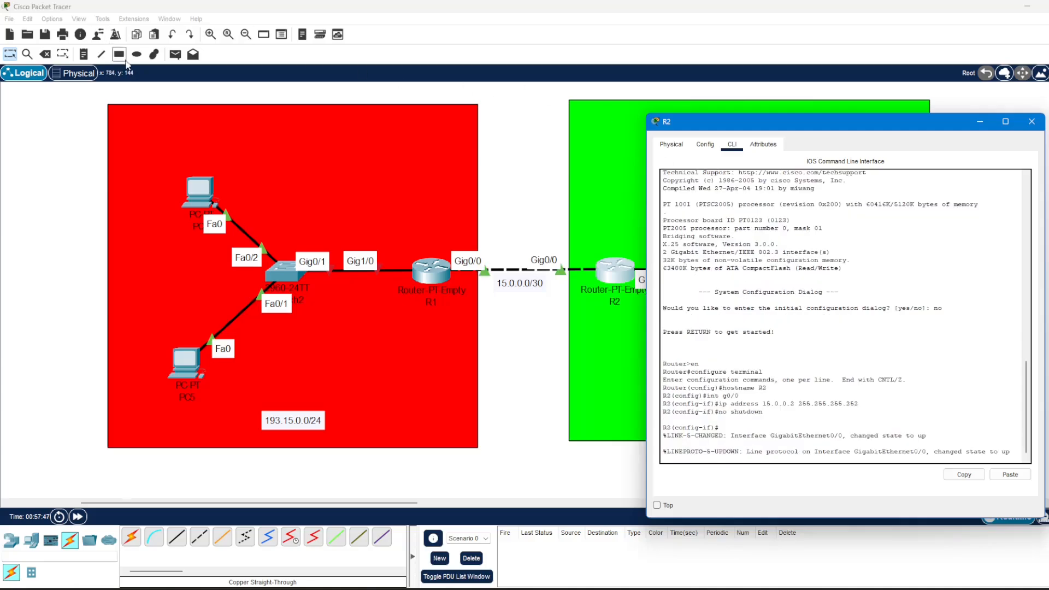
Step: Add the text notes .1 beside R1 and .2 beside R2 just below the link between the routers
left_click(87, 56)
left_click(87, 56)
left_click(480, 287)
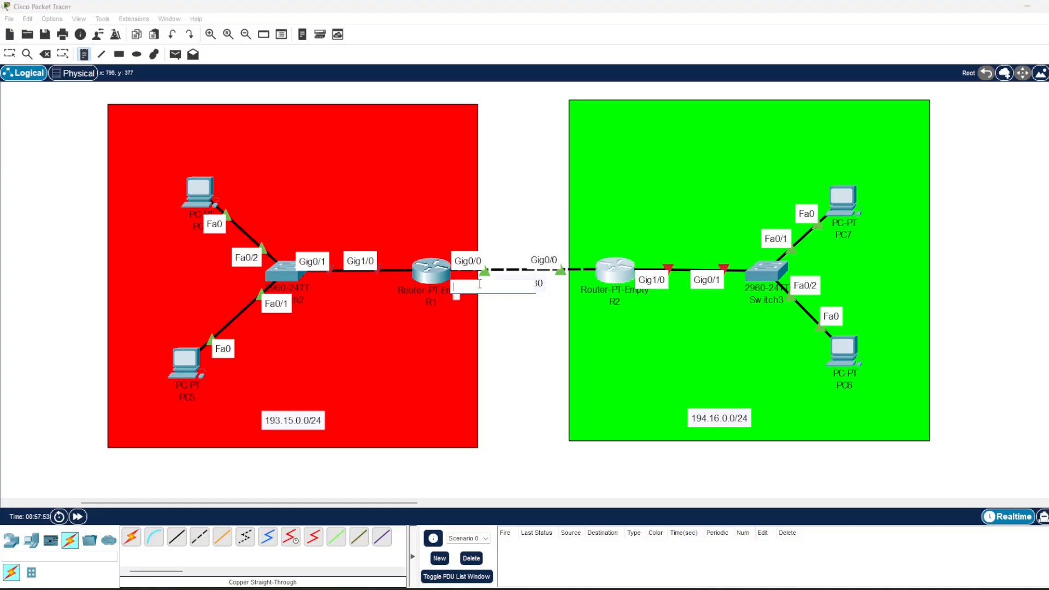
type(".1")
left_click(623, 279)
type(".2")
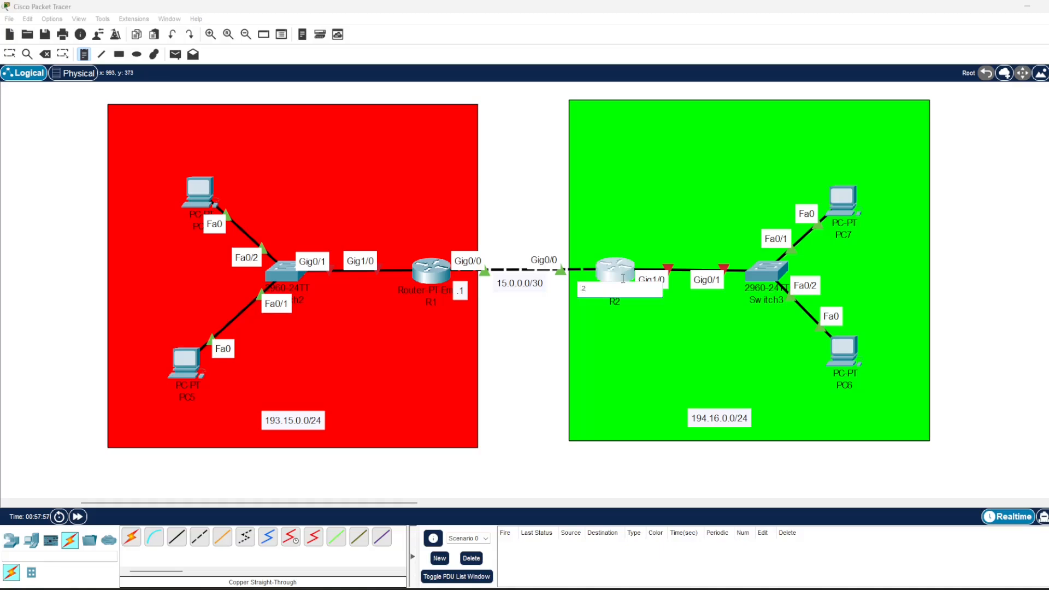
left_click(10, 54)
left_click_drag(592, 294, 591, 286)
left_click_drag(460, 296, 457, 288)
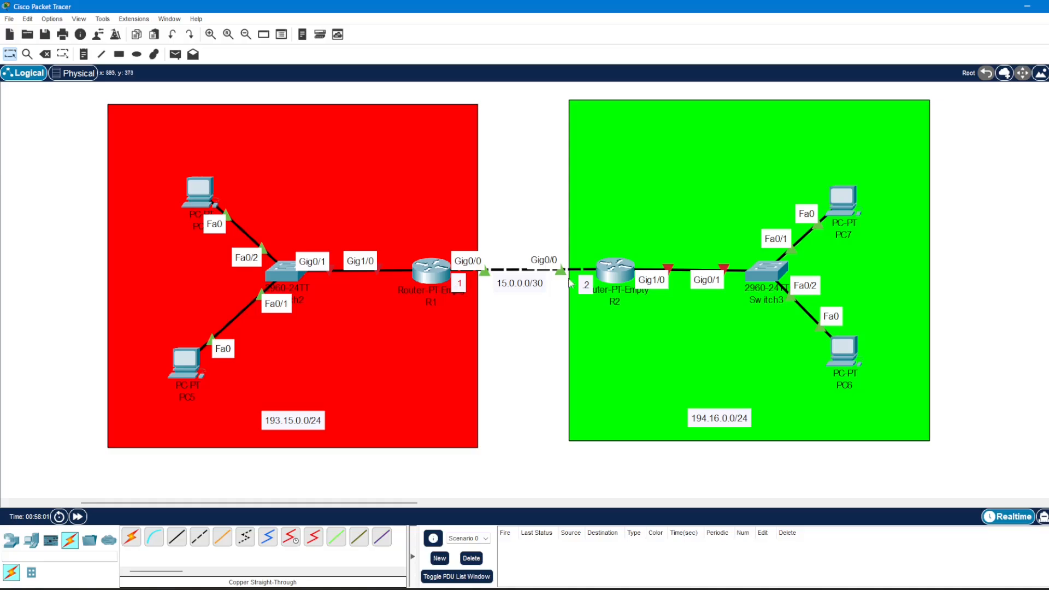
left_click(429, 270)
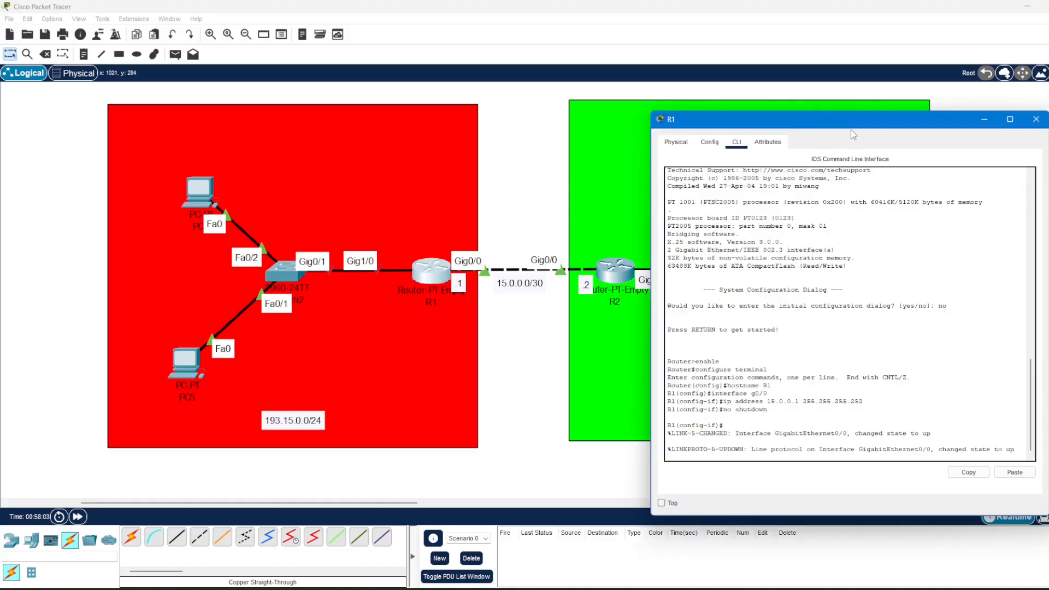
left_click_drag(848, 124, 905, 121)
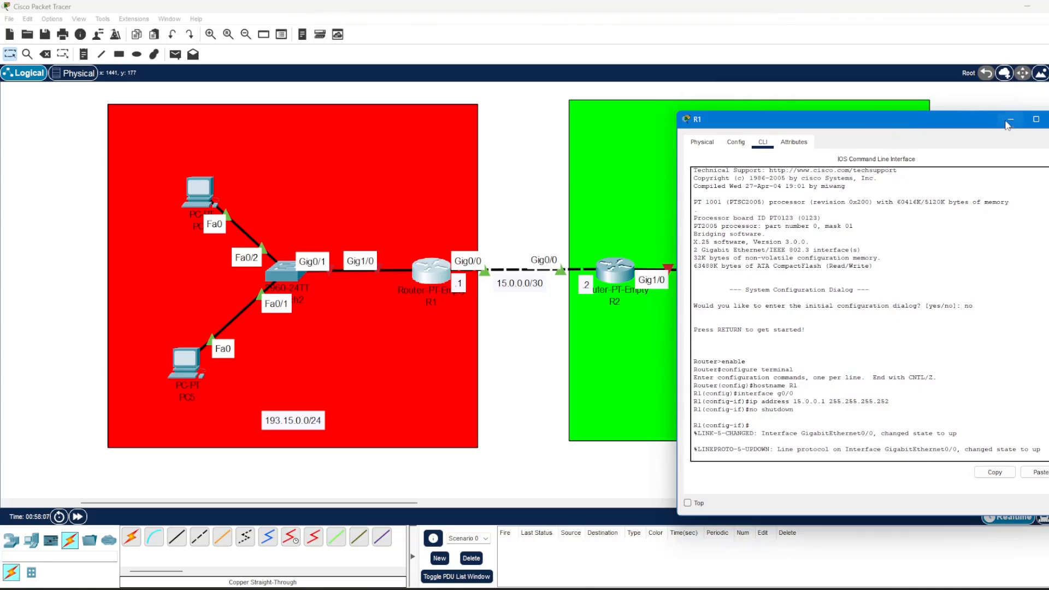
left_click_drag(970, 120, 870, 120)
left_click(965, 118)
left_click(636, 272)
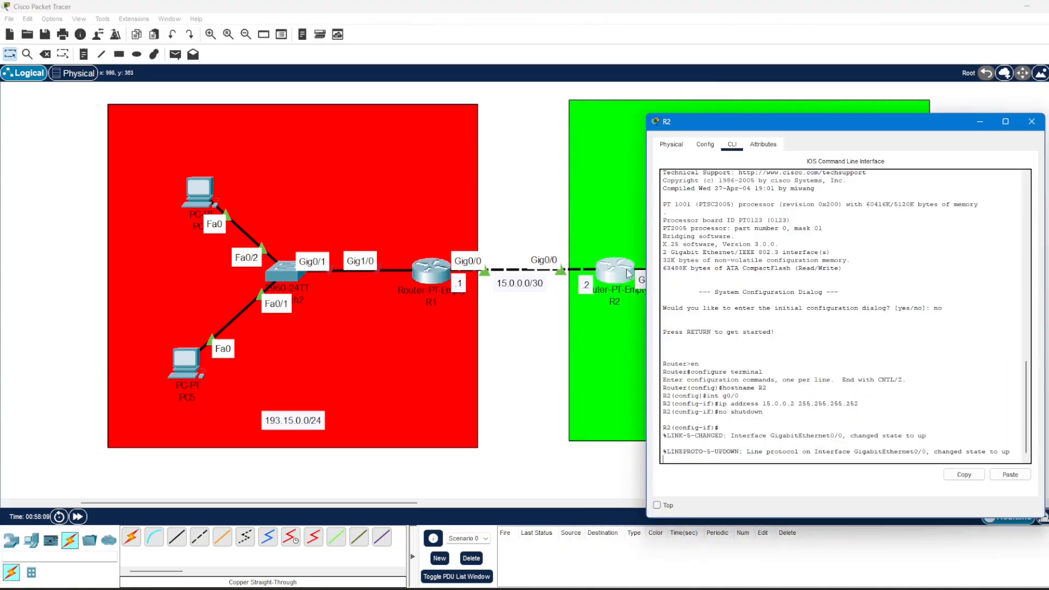
left_click_drag(792, 135, 312, 127)
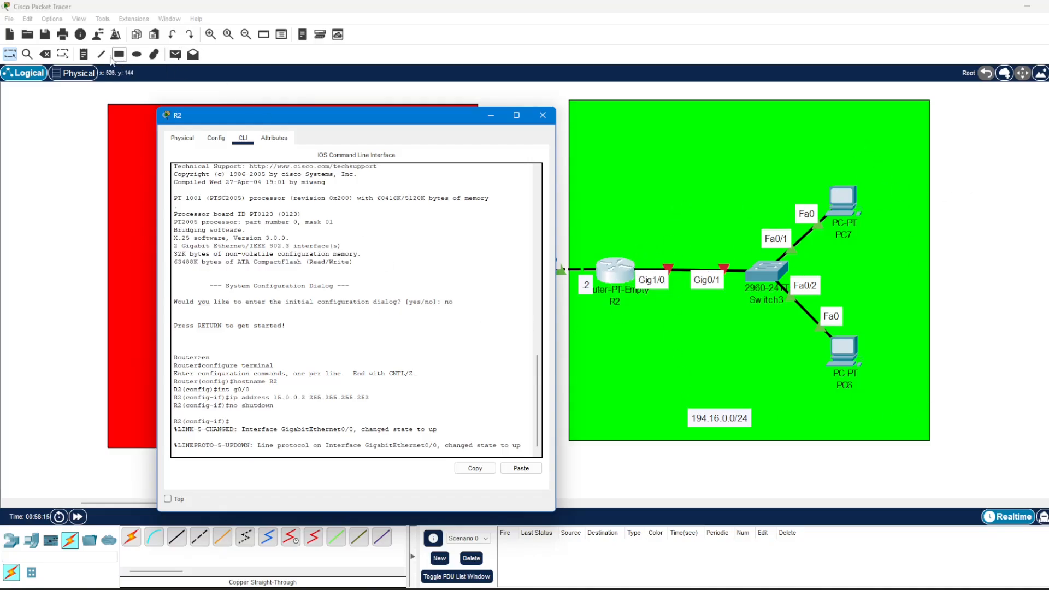
Step: Add a text note .254 below R2's Gig1/0 label
left_click(83, 54)
left_click(635, 300)
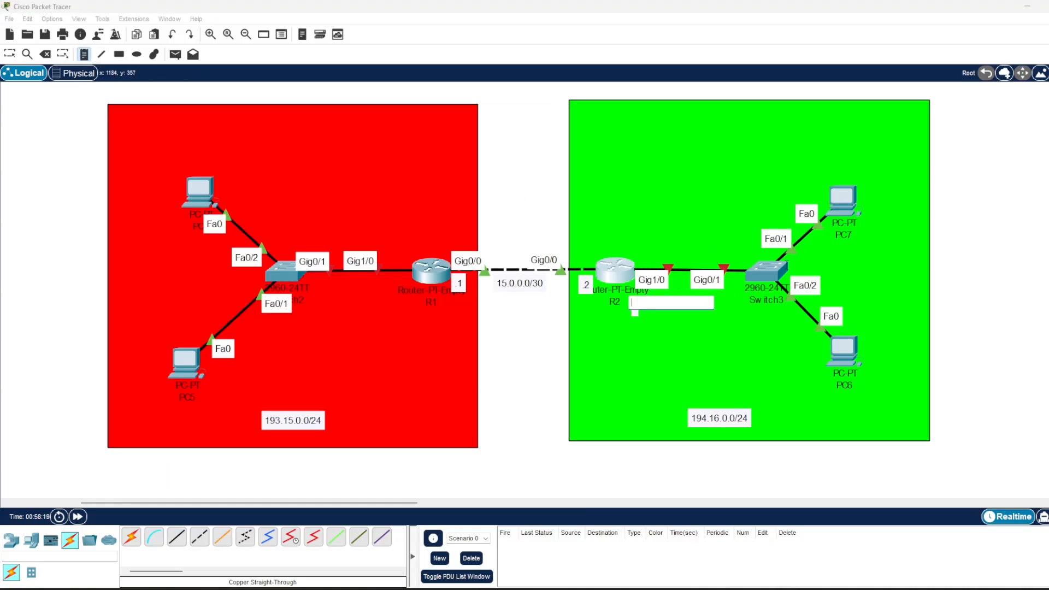
type(".254")
left_click(10, 54)
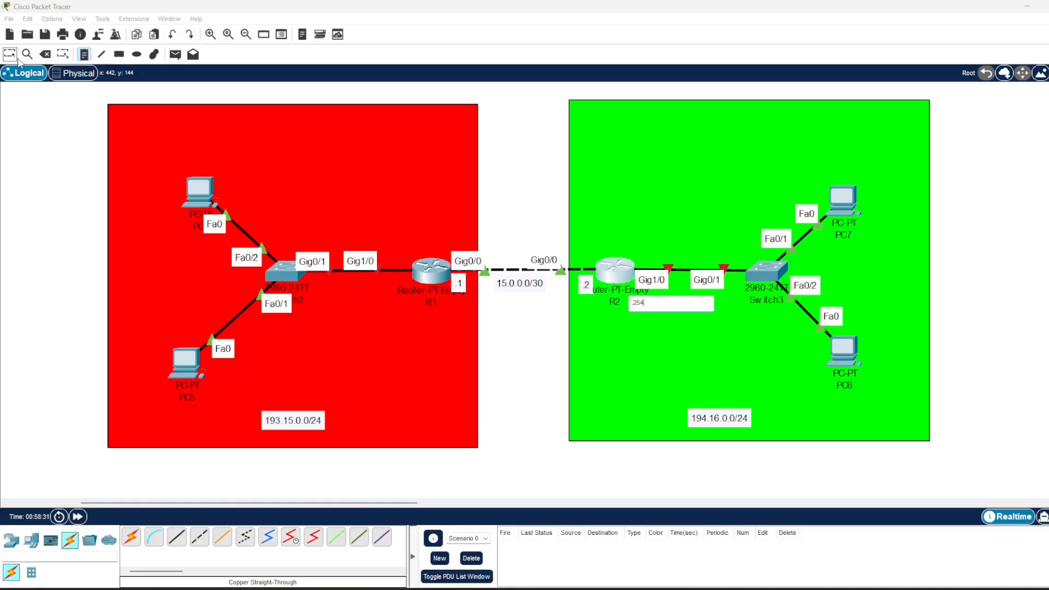
left_click_drag(646, 304, 651, 306)
Step: Assign IP address 194.16.0.254 with mask 255.255.255.0 to interface g1/0 on R2 and enable it with no shutdown
left_click(619, 266)
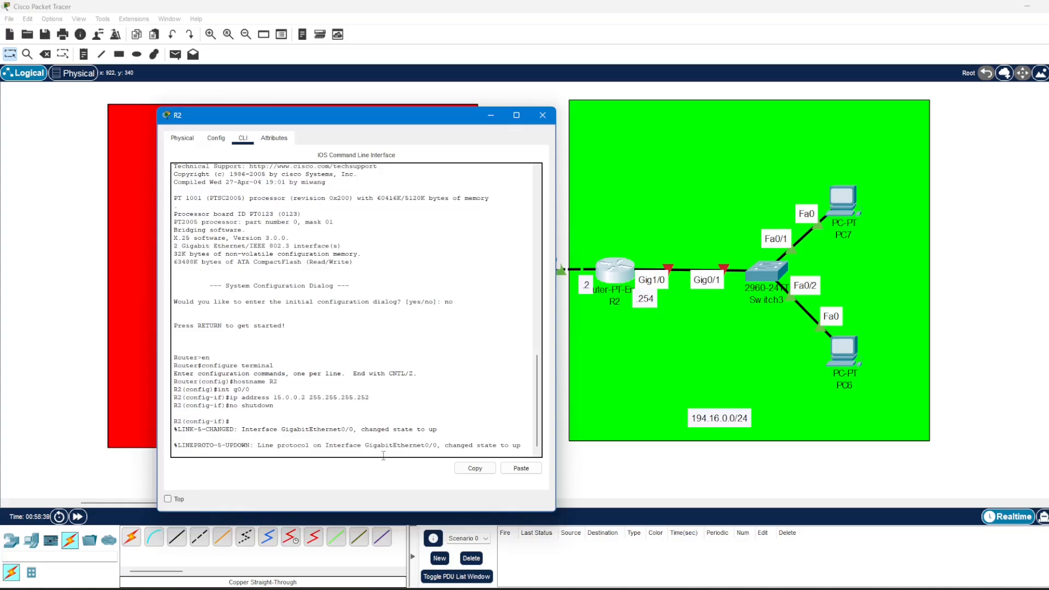
key("Return")
key("Return")
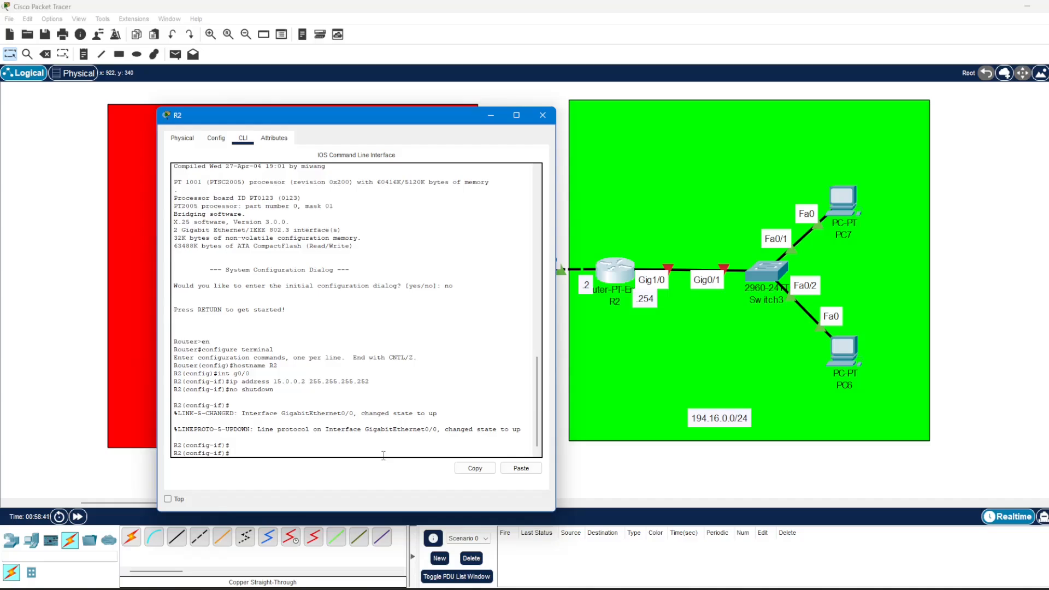
type("int g0")
type("/0")
key("Return")
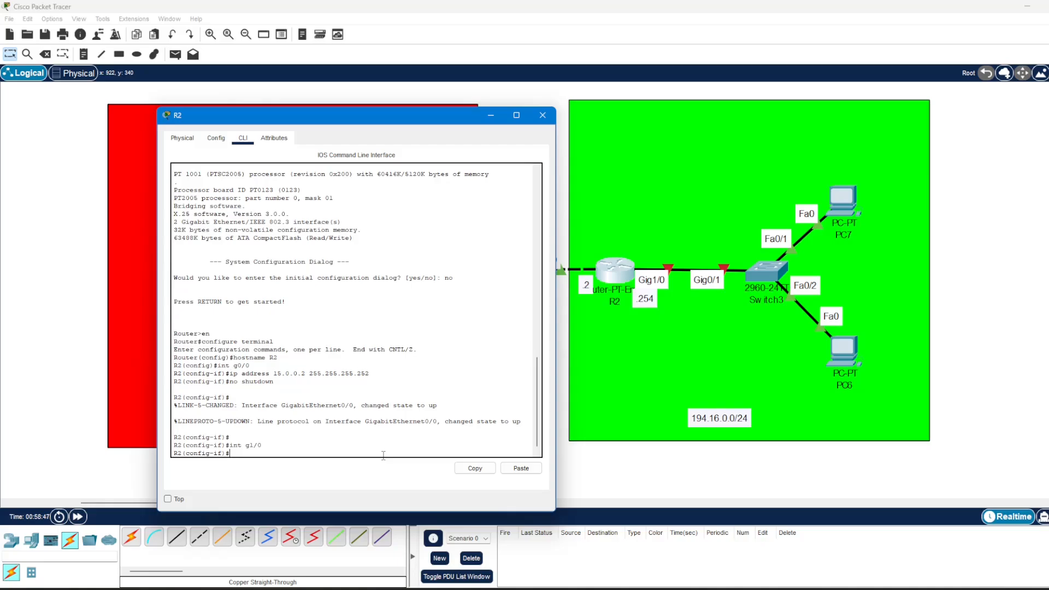
type("ip address 194.16.0.254 255.255.255.0")
key("Return")
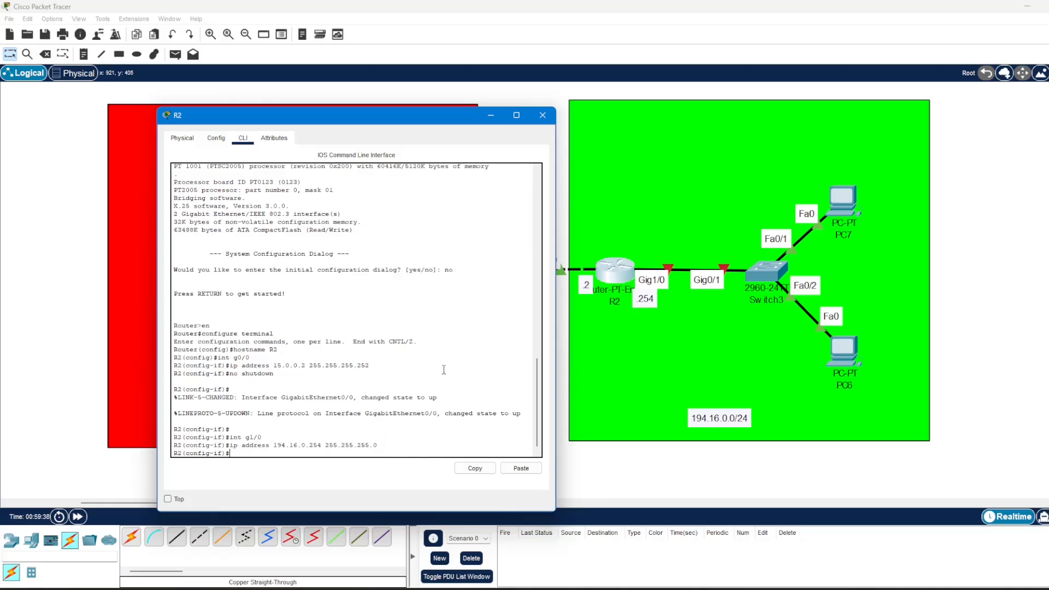
type("no shutdown")
key("Return")
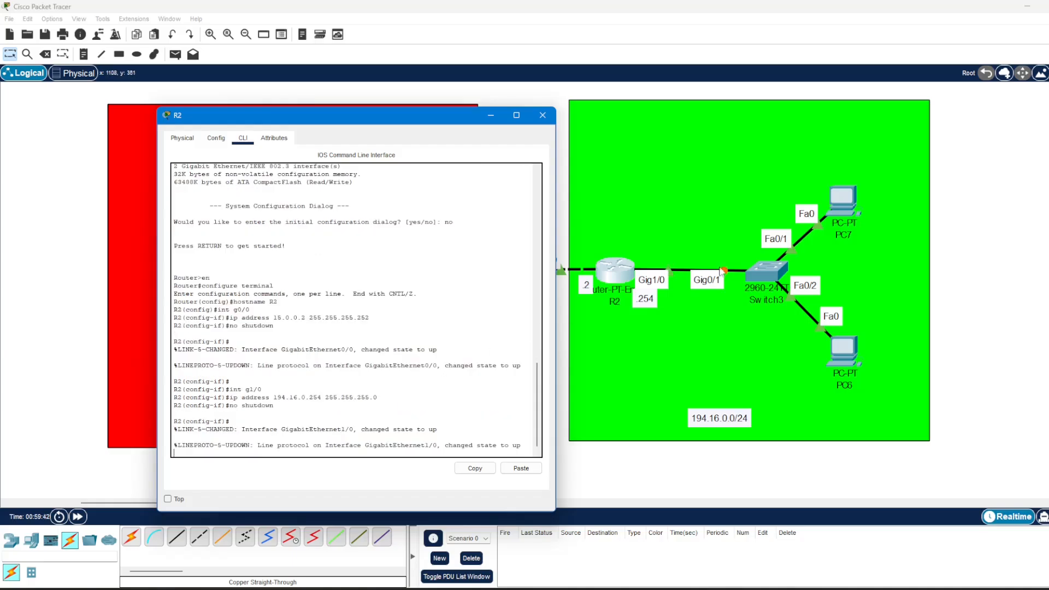
key("Return")
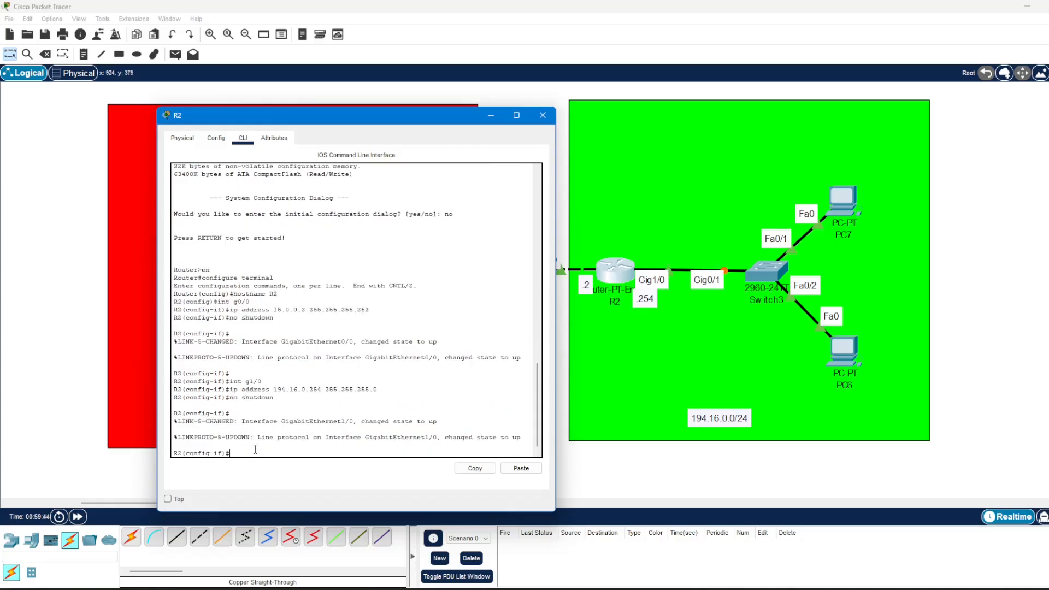
left_click_drag(443, 116, 749, 117)
left_click(613, 109)
Step: Open R1's command line and enter configuration of interface g1/0
left_click(431, 271)
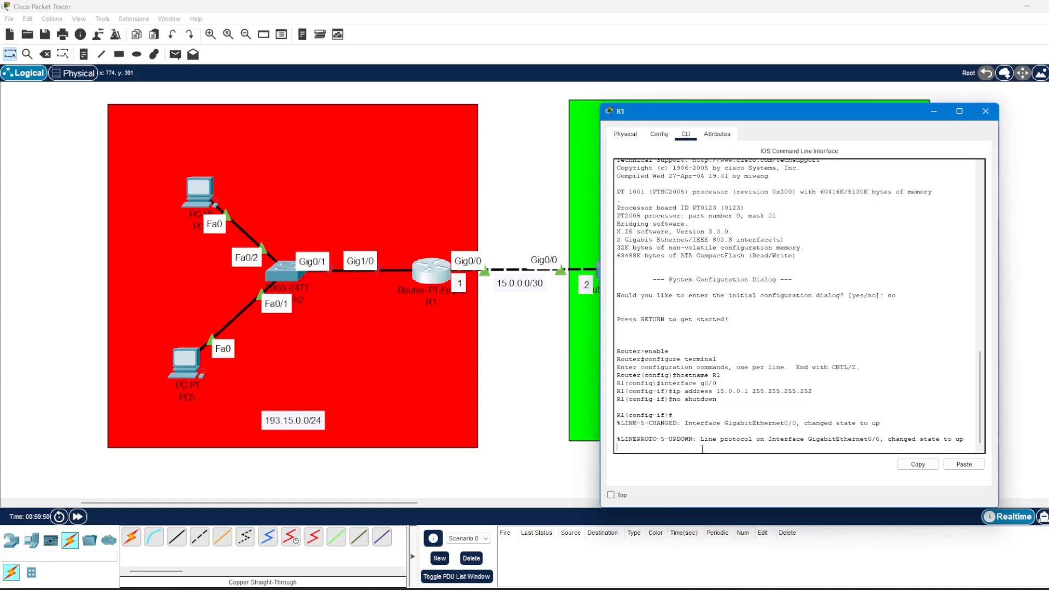
key("Return")
key("BackSpace")
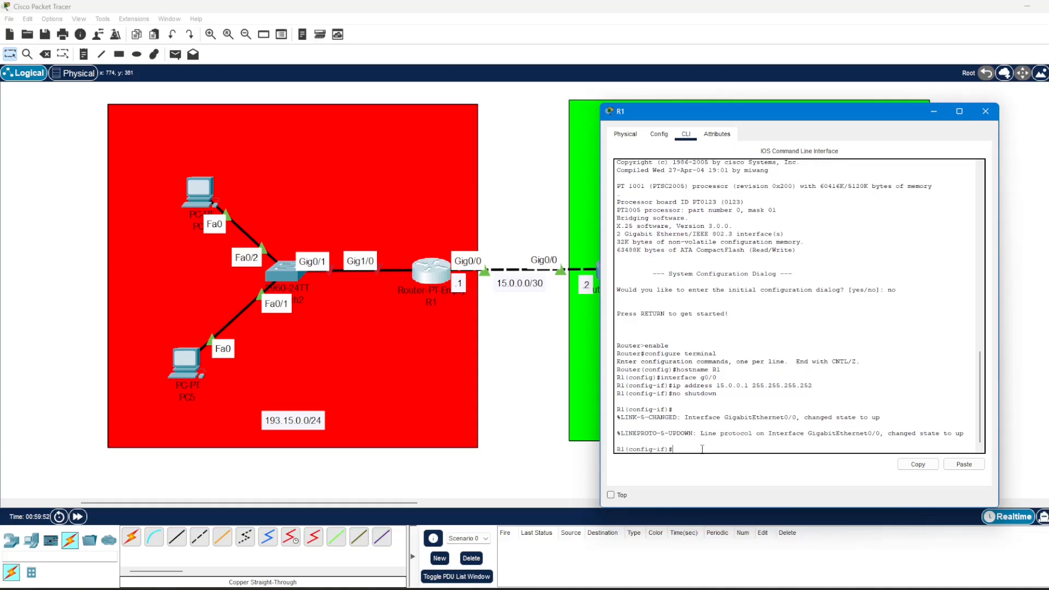
type("int g1.")
key("BackSpace")
key("BackSpace")
key("BackSpace")
type("erf")
key("Tab")
type("g1/")
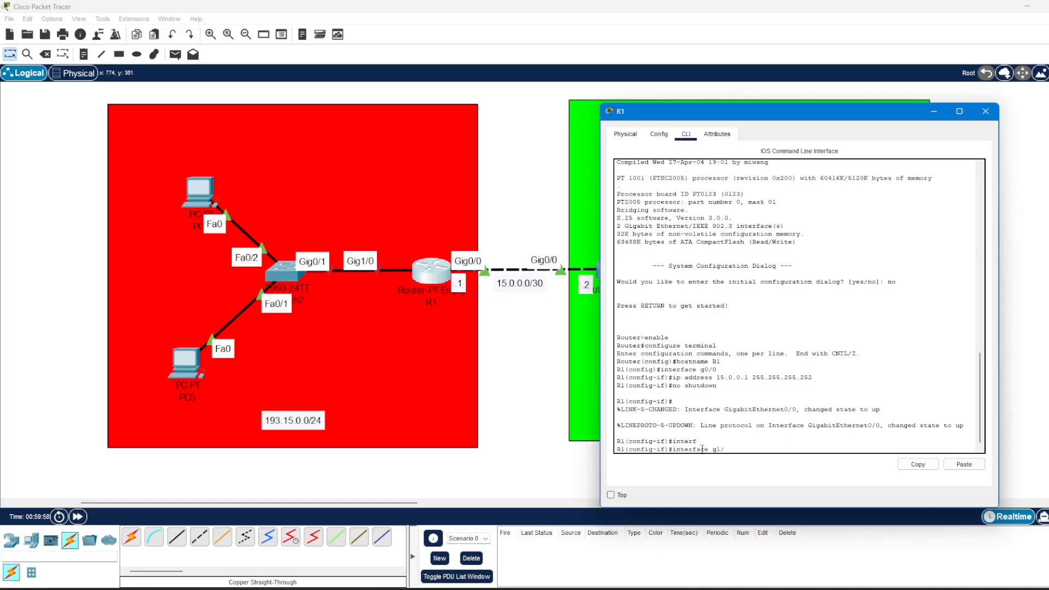
type("0")
key("Return")
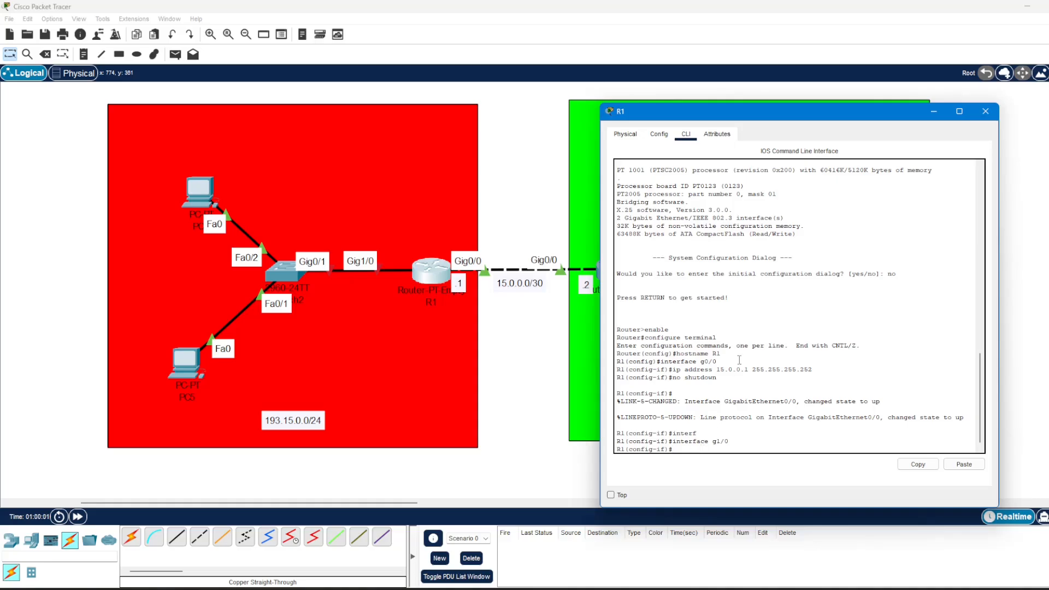
type("int")
key("Tab")
type("er")
key("Tab")
type("face")
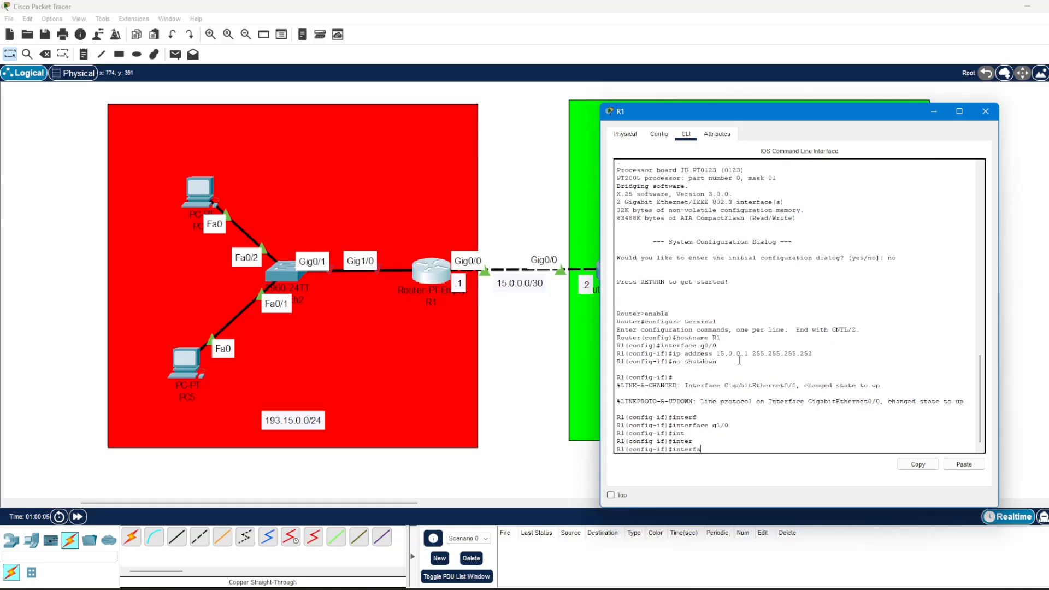
key("Tab")
key("BackSpace")
key("BackSpace")
key("BackSpace")
key("BackSpace")
key("BackSpace")
key("BackSpace")
key("BackSpace")
key("BackSpace")
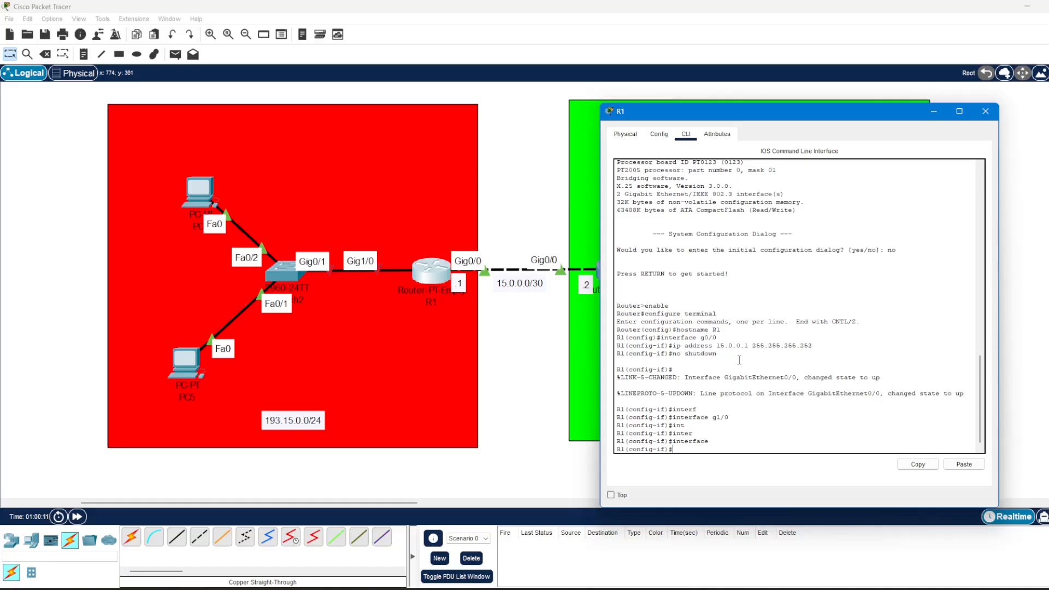
Step: Give R1's interface g1/0 the IP address 193.15.0.254 with mask 255.255.255.0 and enable it with no shutdown
type("ip address 193.15.0.")
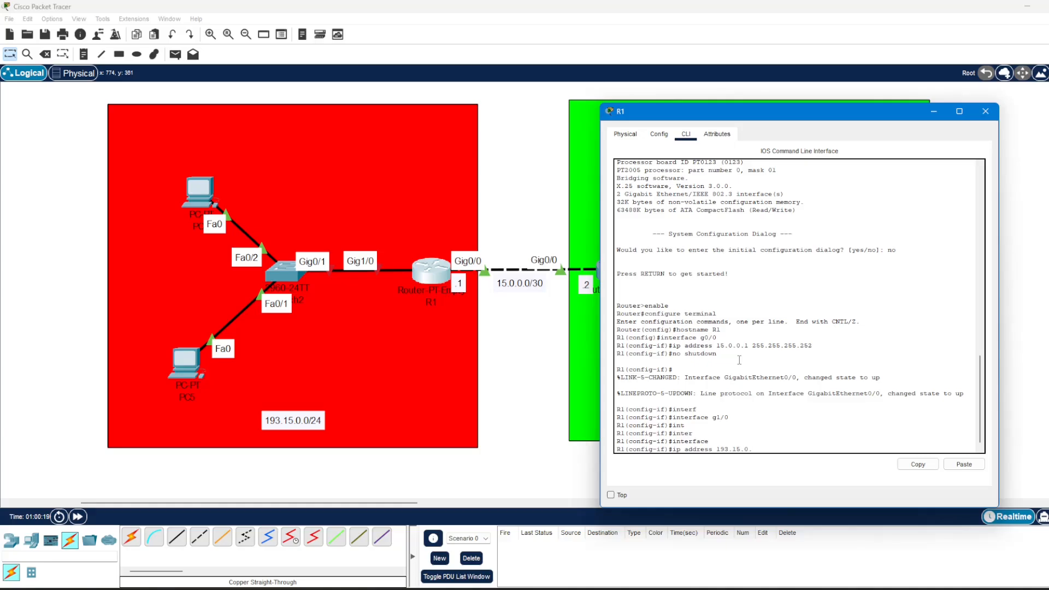
type("254 255.255.255.0")
key("Return")
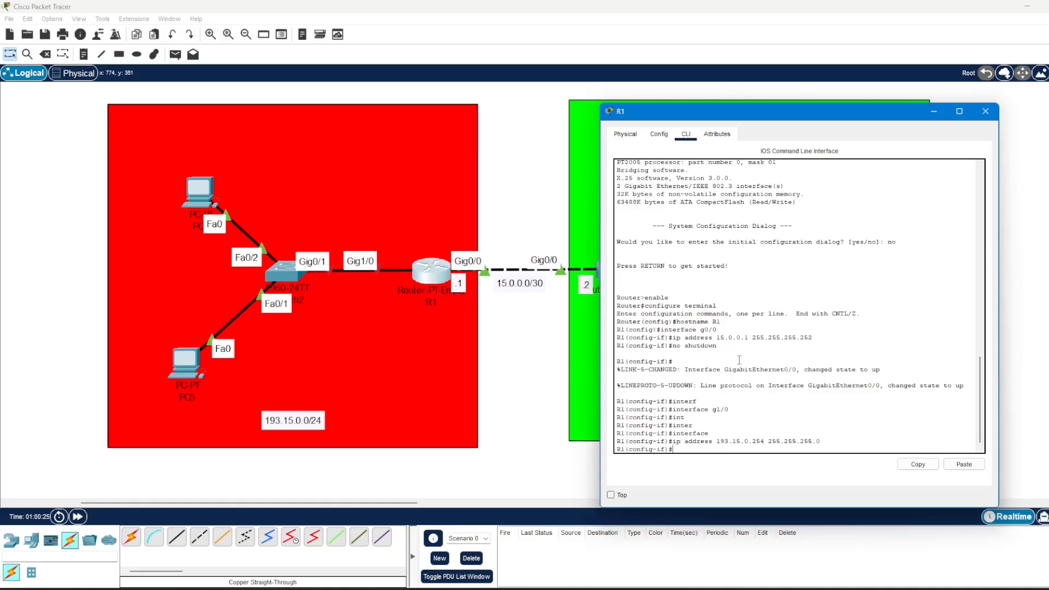
type("no shutdown")
key("Return")
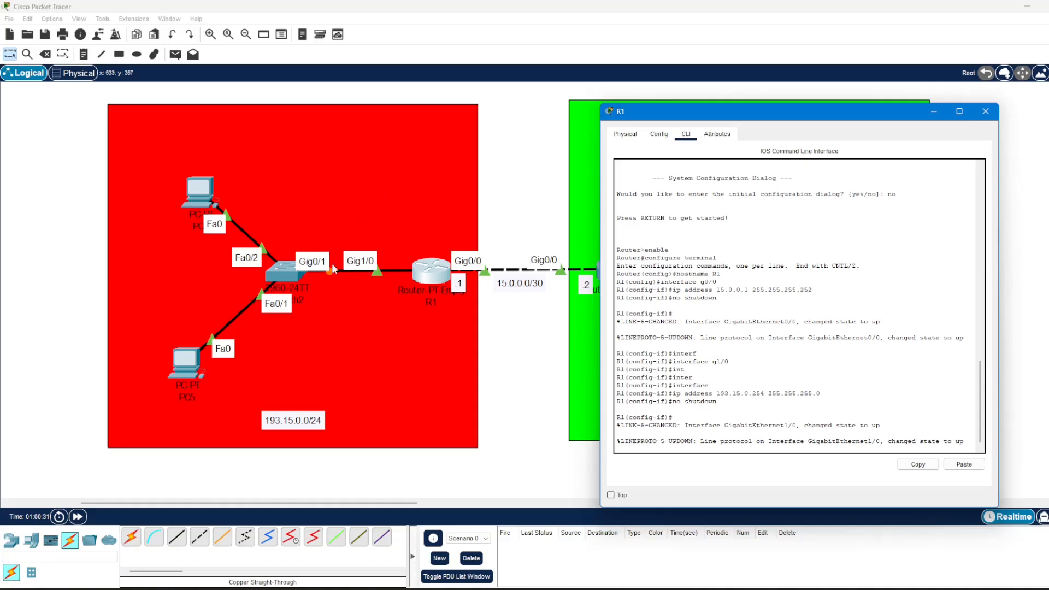
left_click_drag(862, 120, 356, 110)
left_click(479, 100)
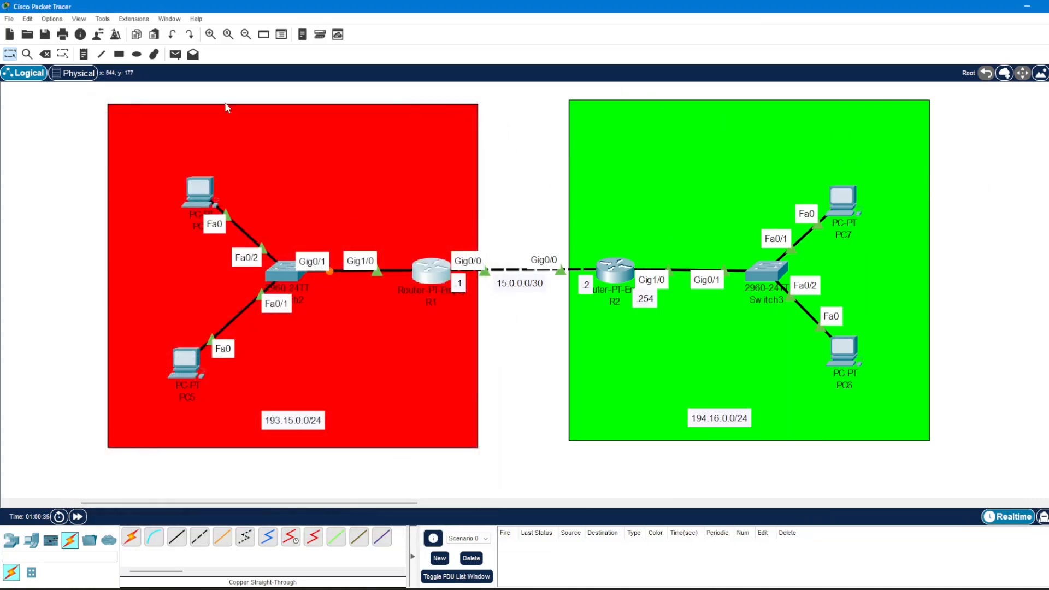
Step: Add a text note .254 just below the link between R1 and its switch, next to R1
left_click(84, 54)
left_click(395, 281)
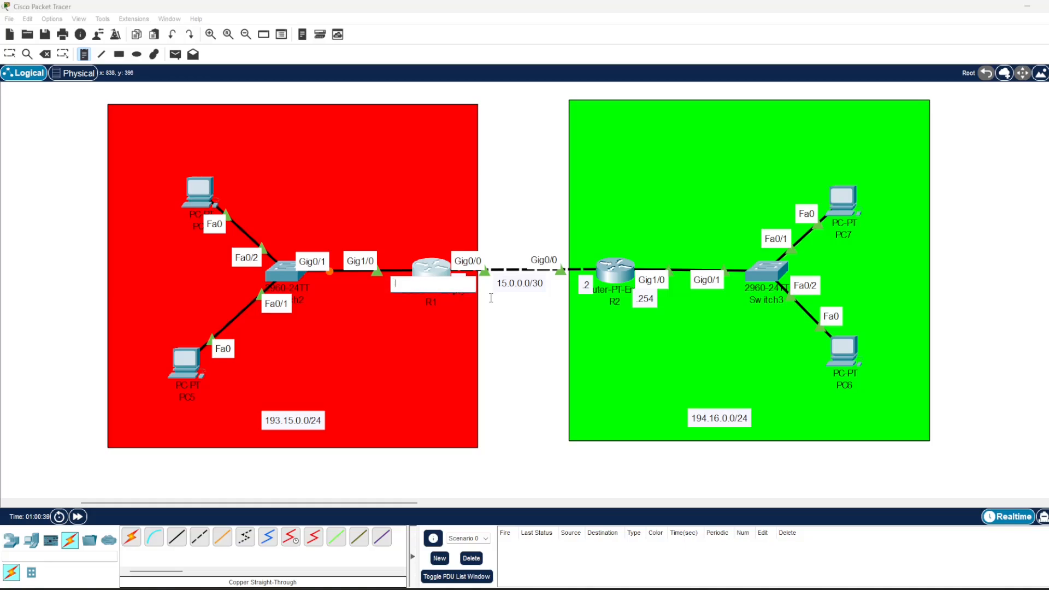
type(".254")
left_click(10, 54)
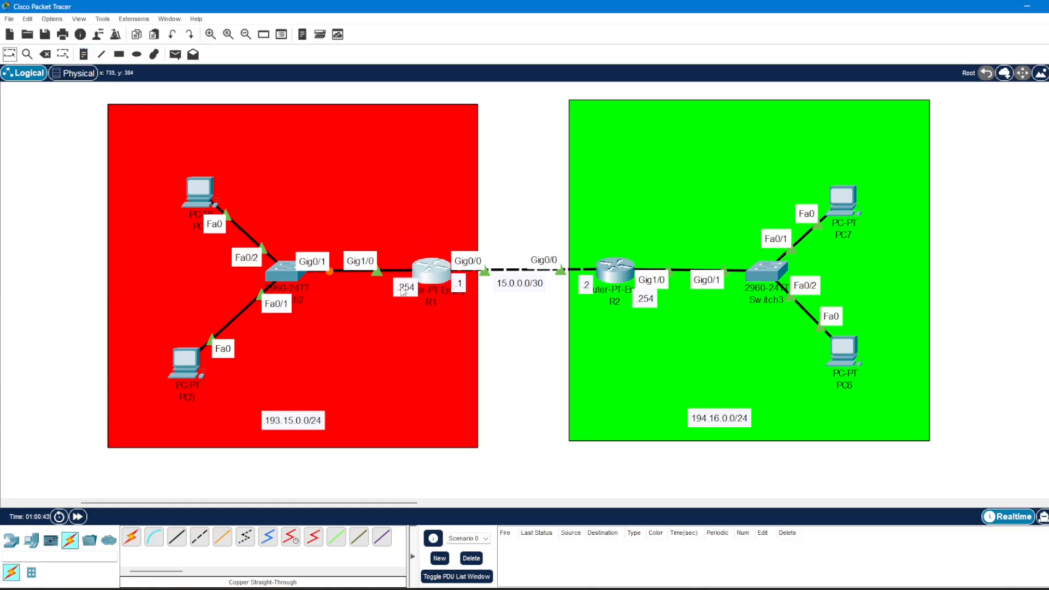
left_click_drag(401, 286, 397, 284)
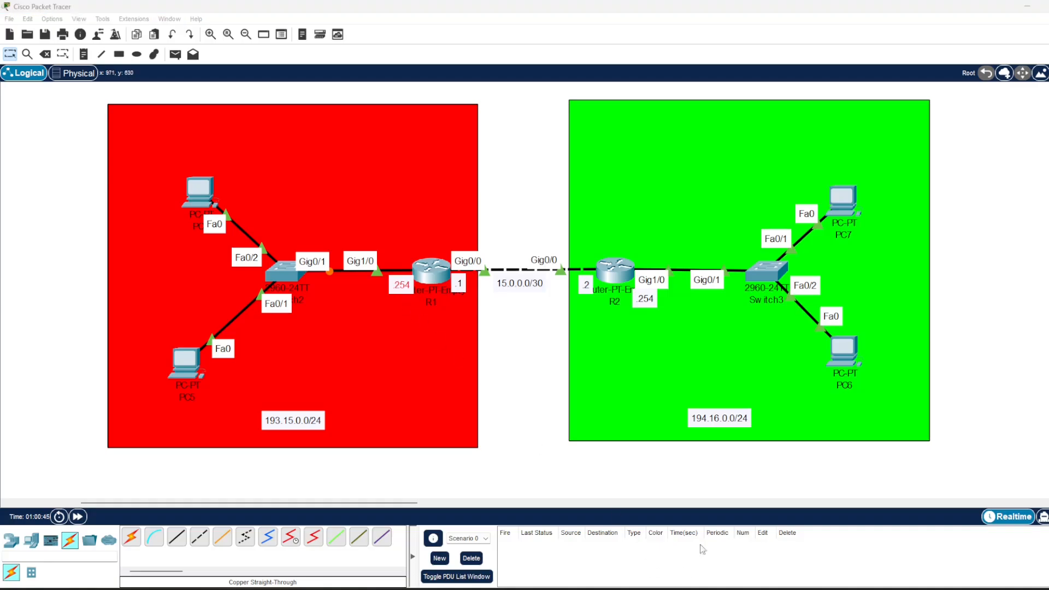
Step: Move both .254 notes above the links, beside R2 and R1
left_click_drag(646, 299, 647, 258)
left_click_drag(405, 286, 404, 260)
left_click(543, 181)
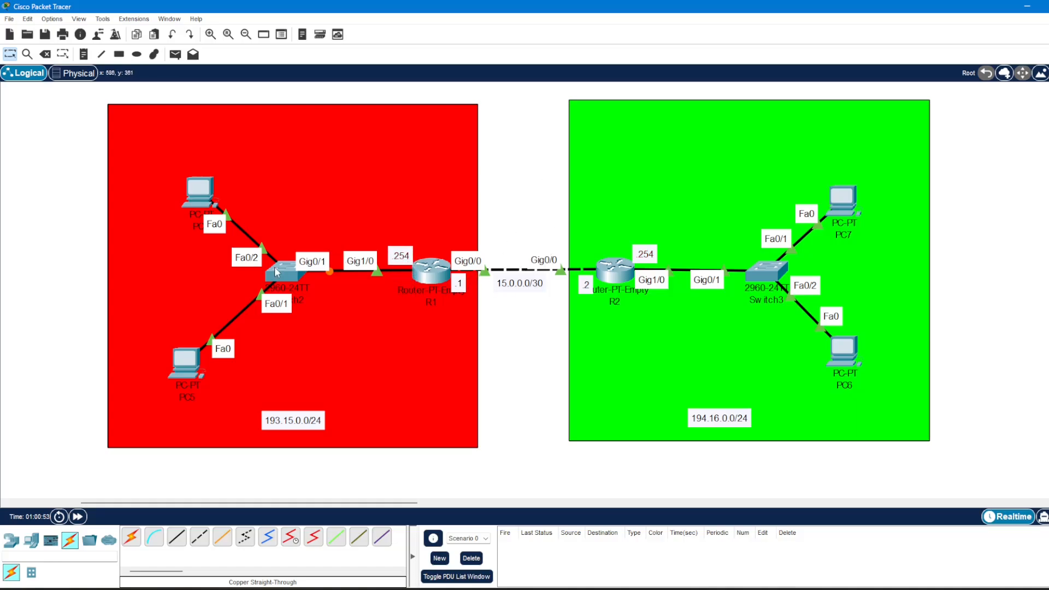
Step: Open PC4's configuration and set its default gateway to R1's LAN address, 193.15.0.254
left_click(202, 191)
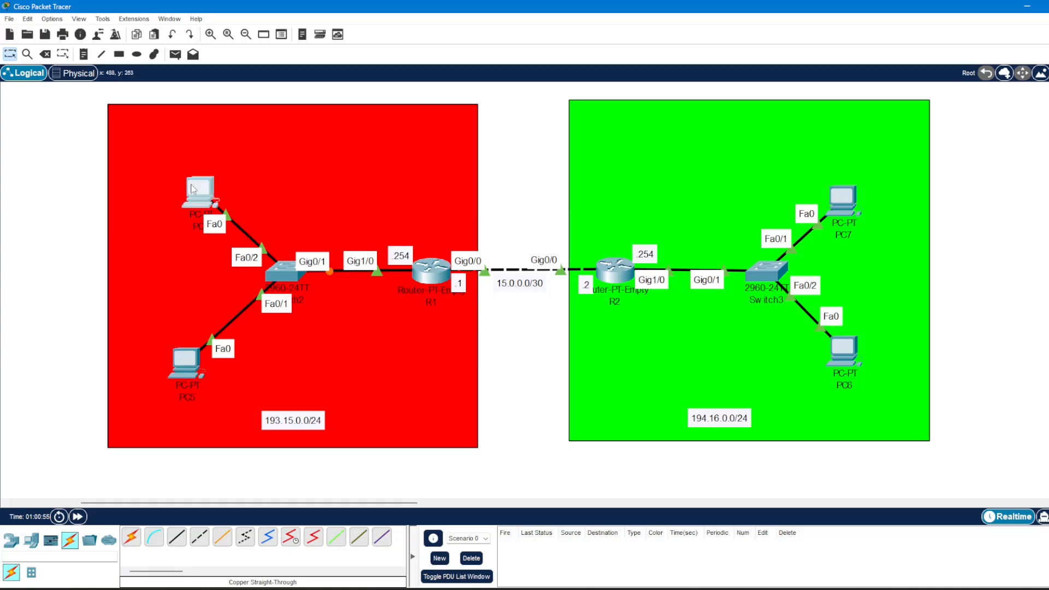
left_click_drag(601, 120, 773, 108)
left_click(616, 126)
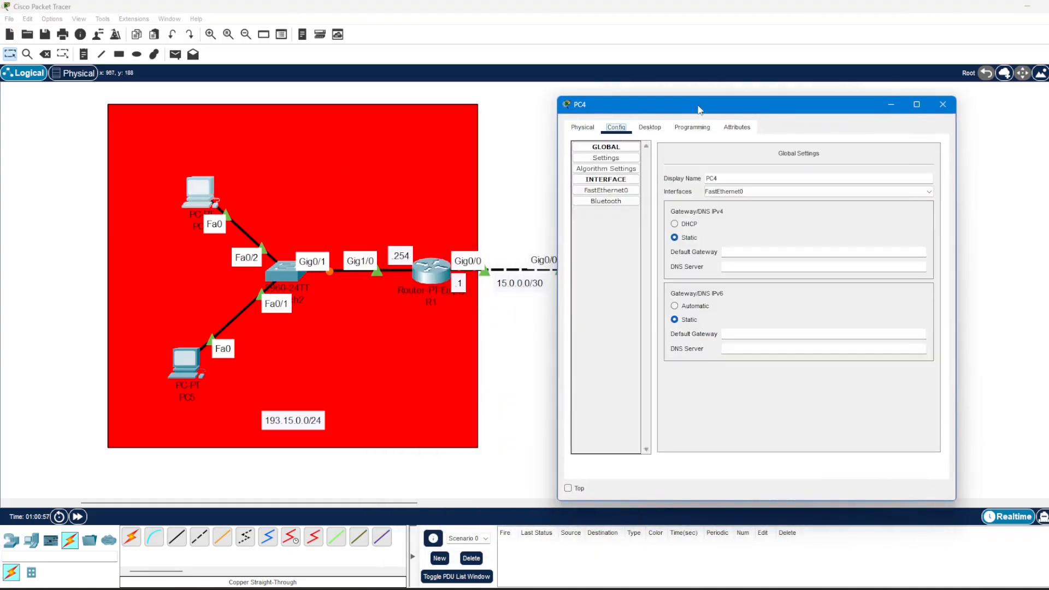
left_click(755, 252)
type("193.16")
key("BackSpace")
type("254")
Step: Give PC4's FastEthernet0 the static IPv4 address 193.15.0.1, fill in its default subnet mask and close PC4
left_click(620, 242)
left_click(603, 192)
left_click(819, 244)
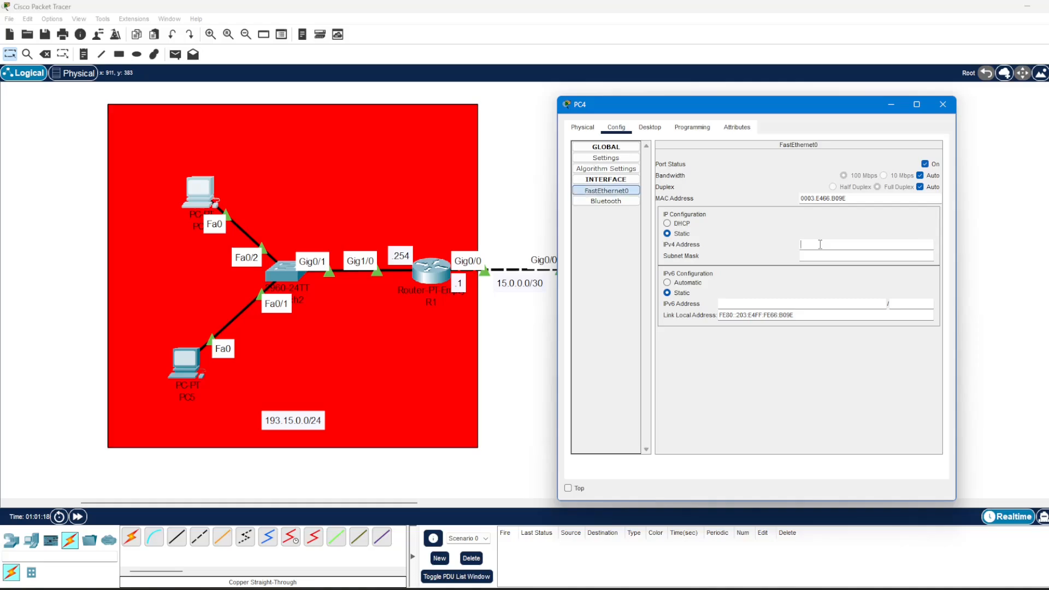
type("193.15.0.1")
left_click(836, 256)
left_click(822, 256)
left_click(942, 105)
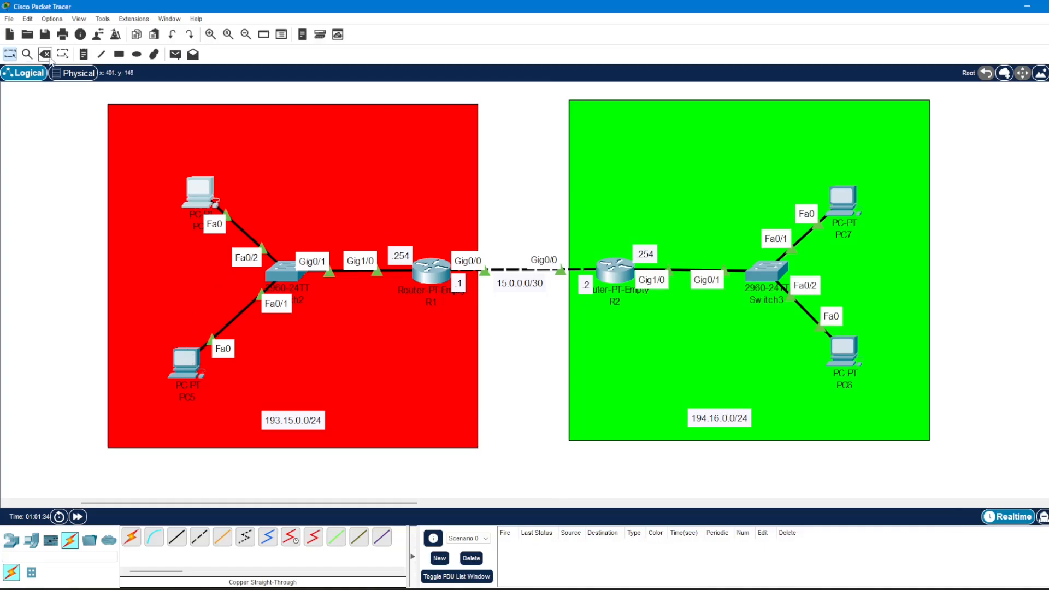
Step: Add a text note .1 beside PC4 in the red area
left_click(84, 54)
left_click(221, 164)
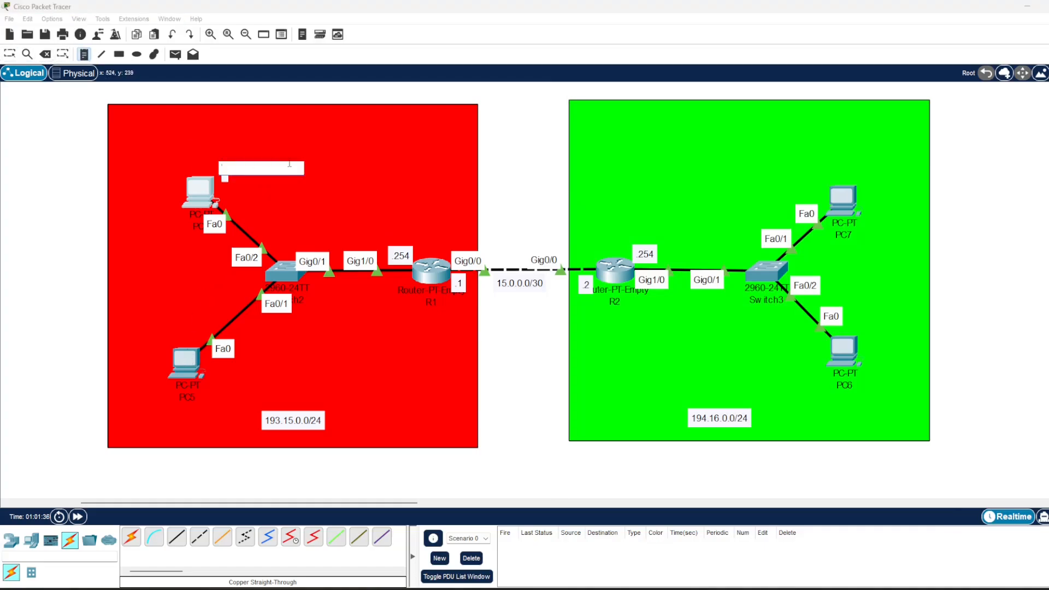
type(".1")
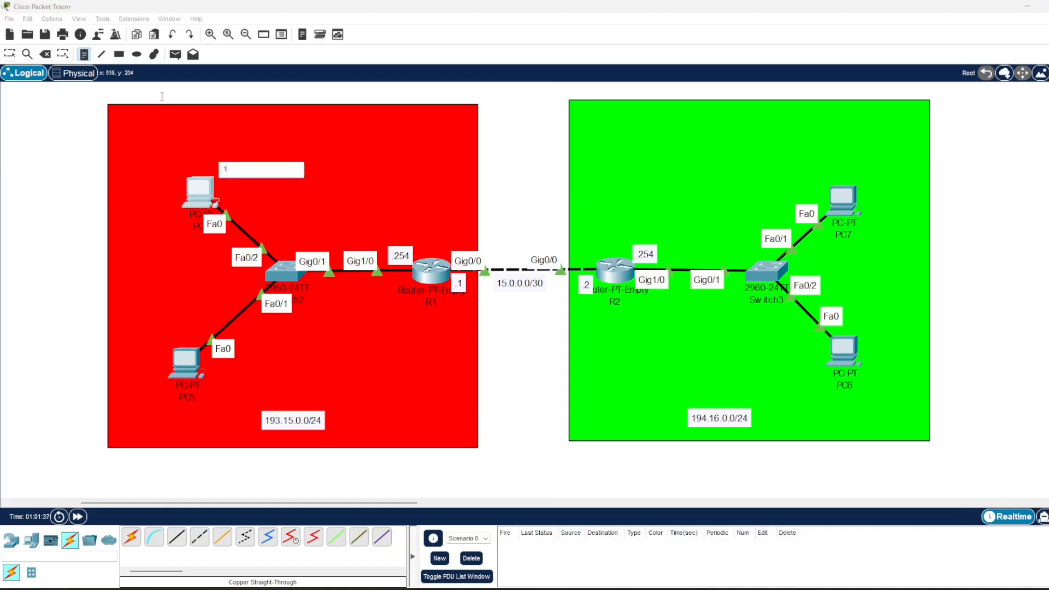
left_click(7, 61)
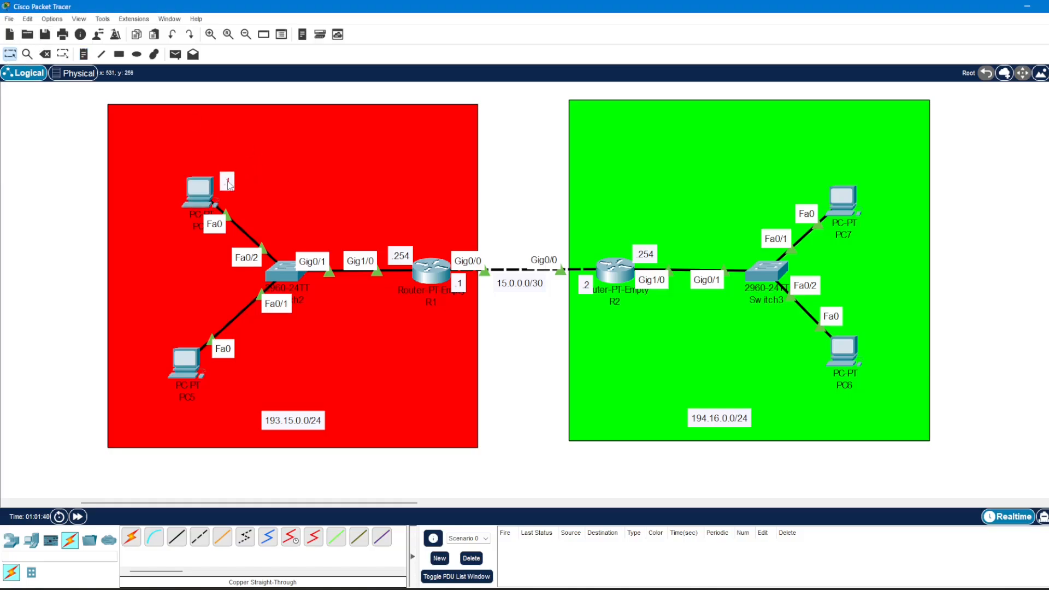
Step: Open PC5's configuration and enter 193.15.0.2 as its IPv4 default gateway
left_click(186, 362)
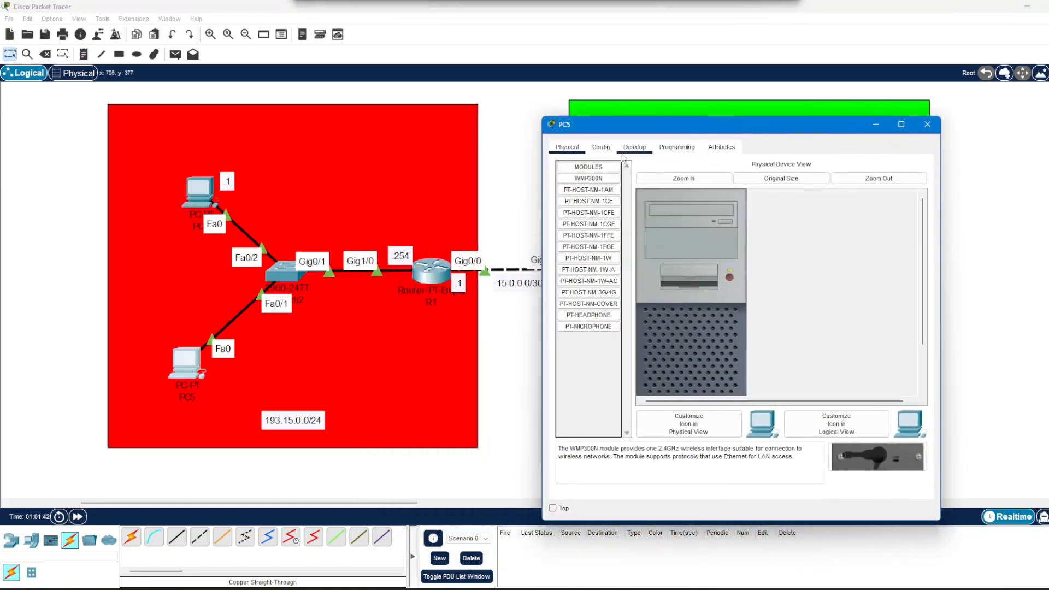
left_click(601, 147)
left_click(757, 273)
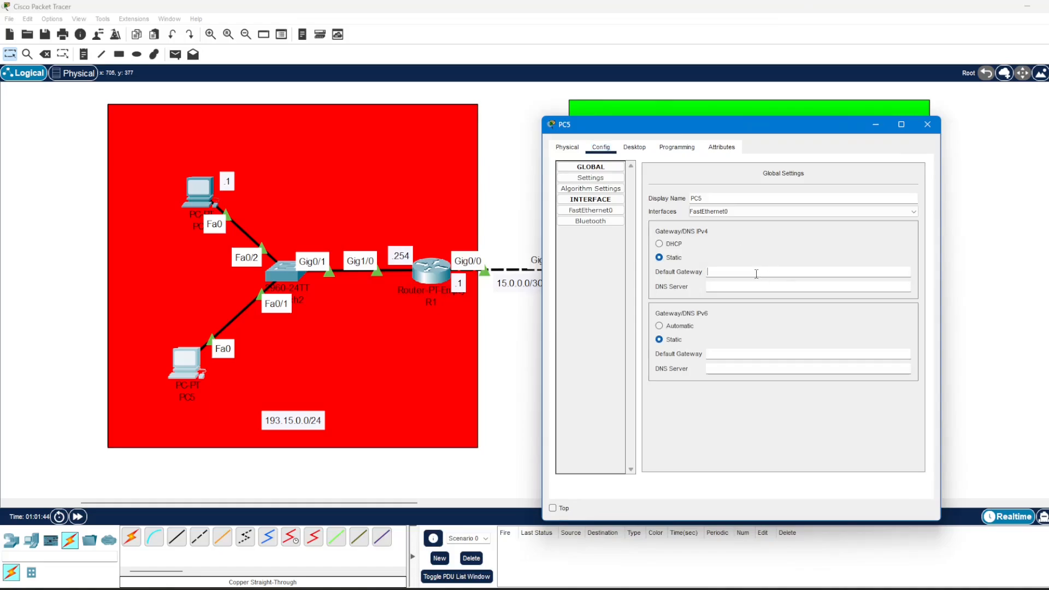
type("193.15.0.2")
left_click(590, 211)
left_click(817, 266)
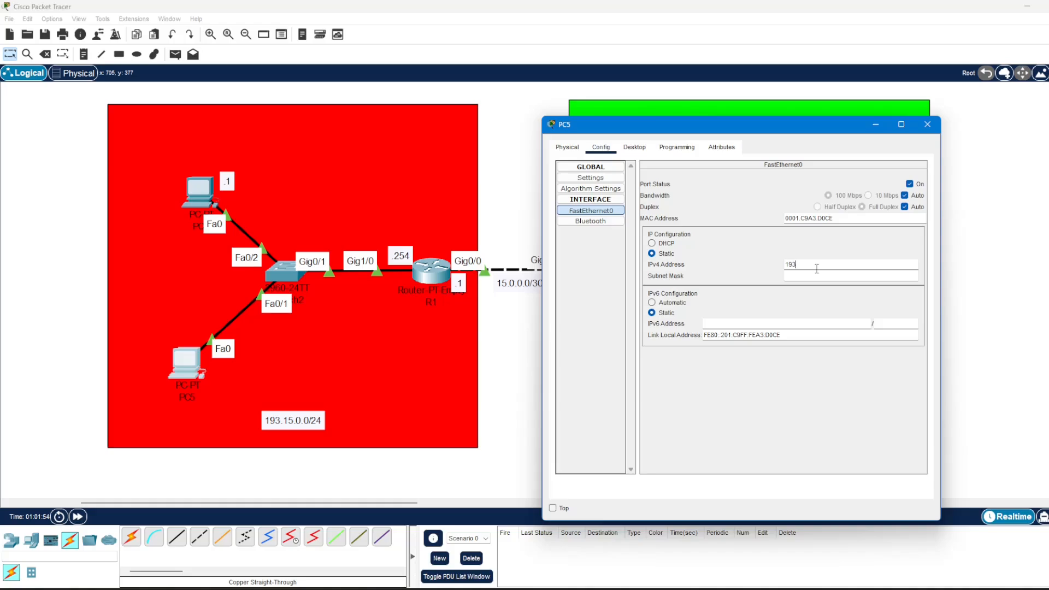
type("193.15.0.")
left_click(591, 180)
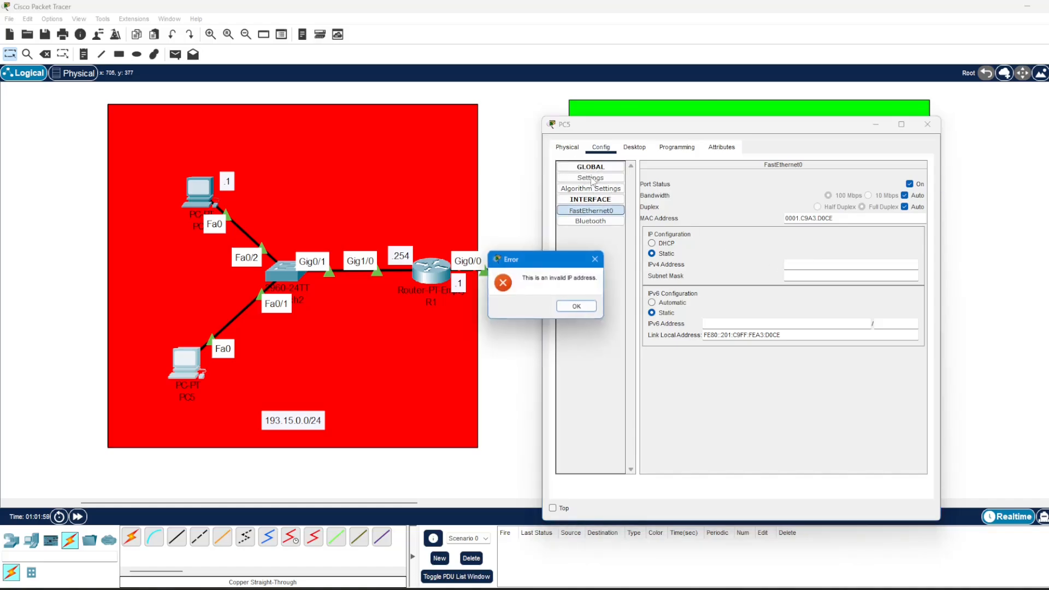
left_click(571, 307)
Step: Correct PC5's IPv4 default gateway to 193.15.0.254
left_click(596, 179)
left_click(764, 272)
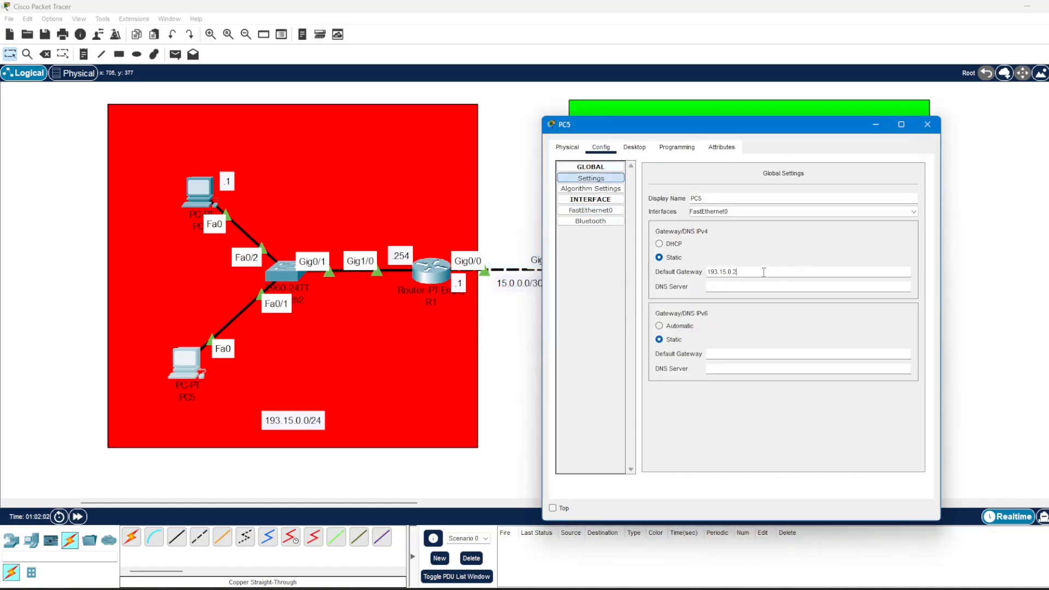
type("54")
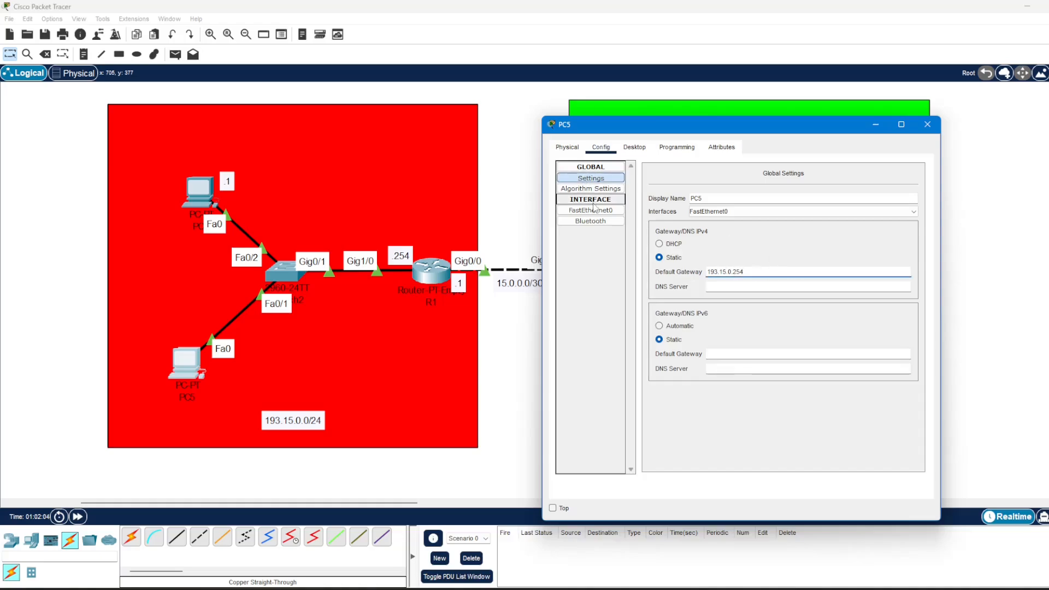
Step: Give PC5's FastEthernet0 the static IPv4 address 193.15.0.2 with mask 255.255.255.0 and close PC5
left_click(590, 210)
left_click(824, 264)
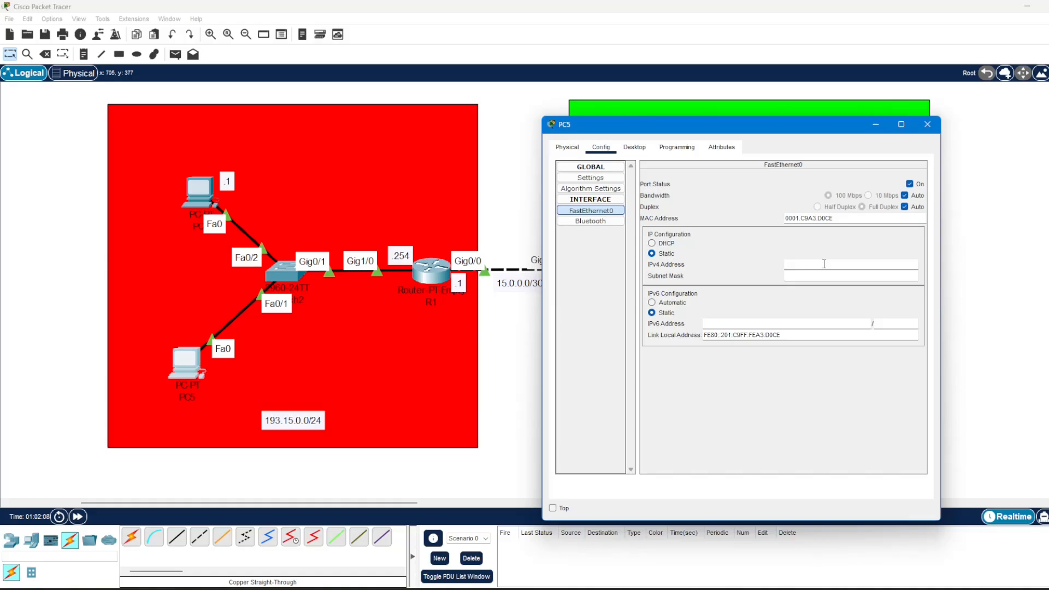
type("193.15.0.2")
left_click(831, 273)
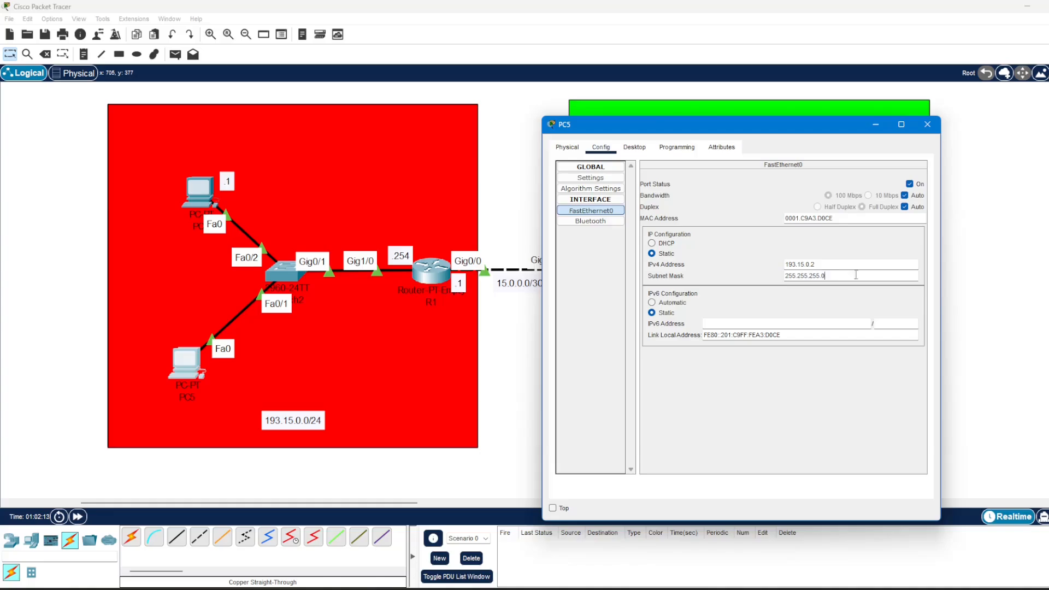
left_click(927, 124)
Step: Nudge PC4 and its .1 note slightly within the red area
left_click_drag(193, 190, 224, 186)
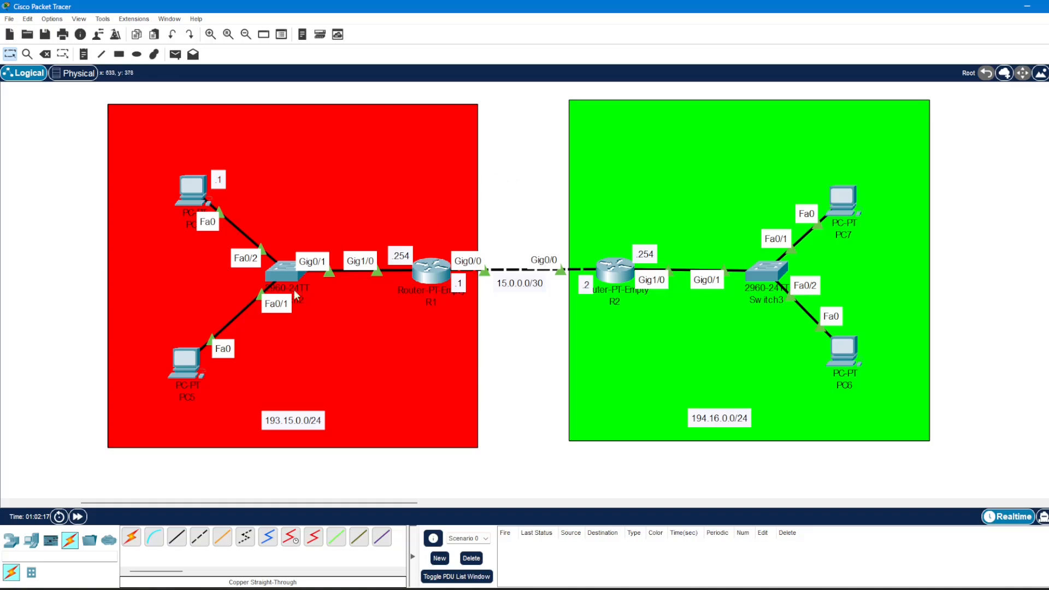
left_click(175, 54)
left_click(9, 54)
Step: Ping R1's LAN interface at 193.15.0.254 from PC5's command prompt, and close PC5
left_click(186, 364)
left_click_drag(590, 136, 770, 122)
left_click(605, 146)
left_click(783, 196)
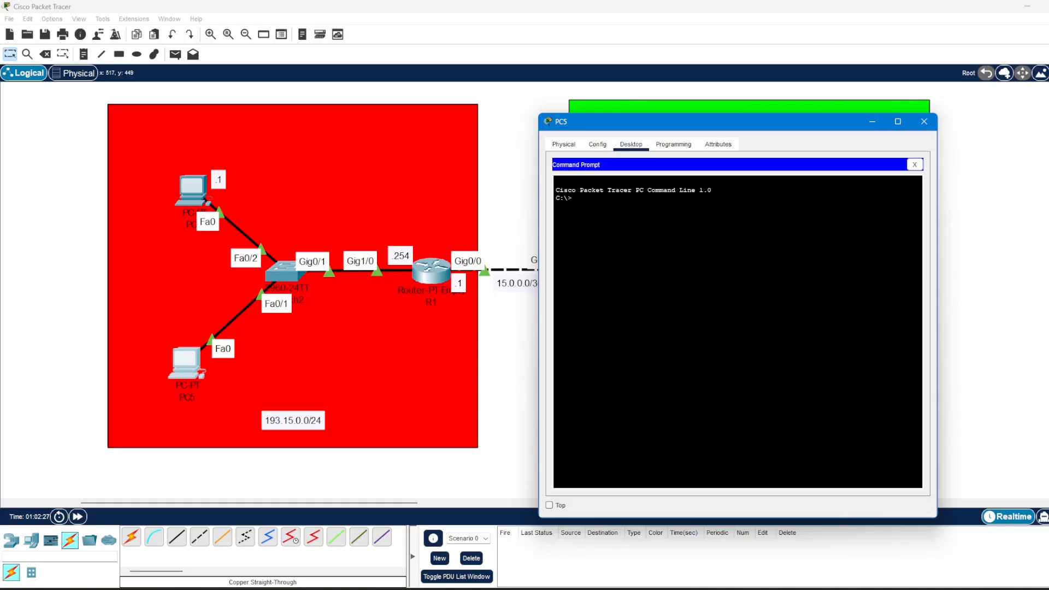
type("ping 193.15.0.254")
key("Return")
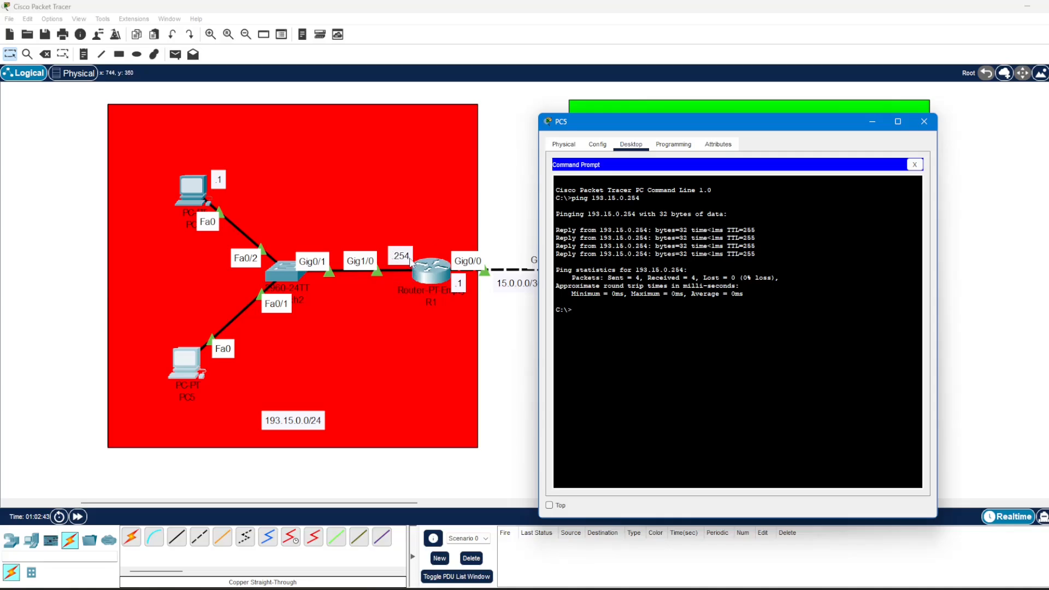
left_click(924, 121)
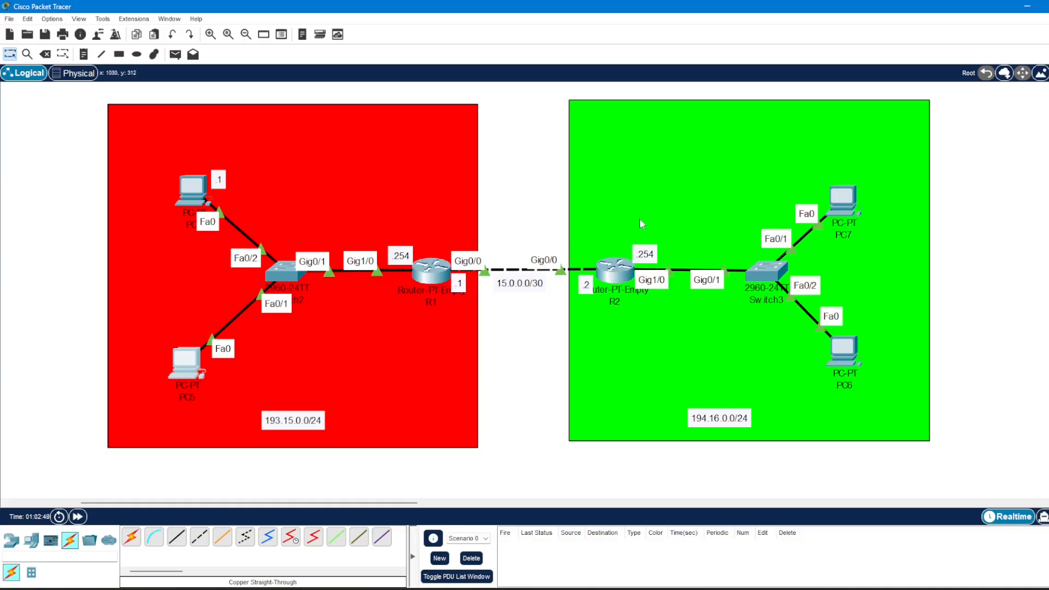
Step: Open PC7's configuration and set its IPv4 default gateway to 194.16.0.254
left_click(843, 199)
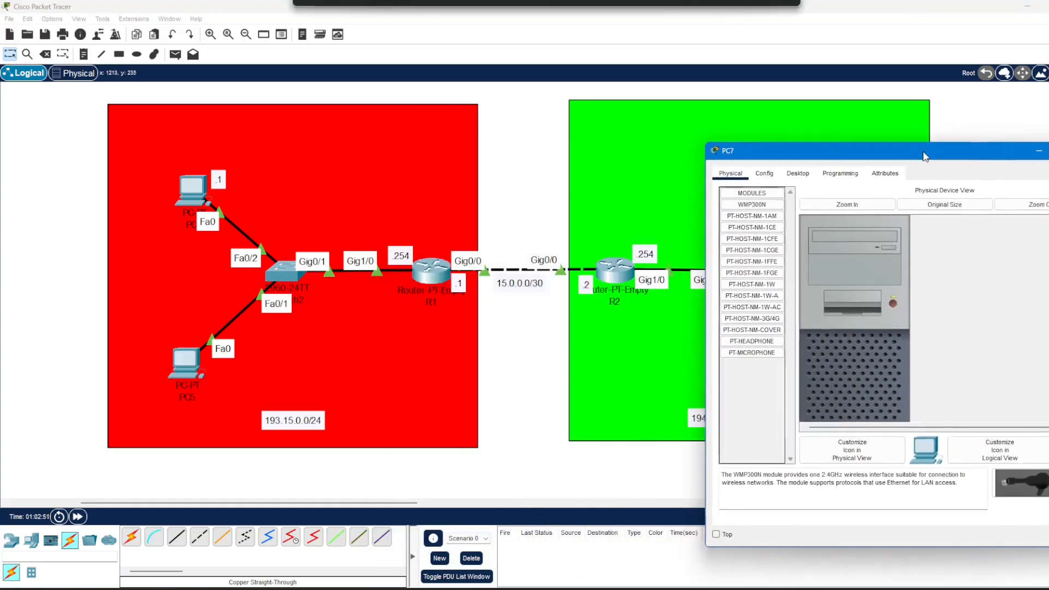
left_click(799, 173)
left_click(742, 155)
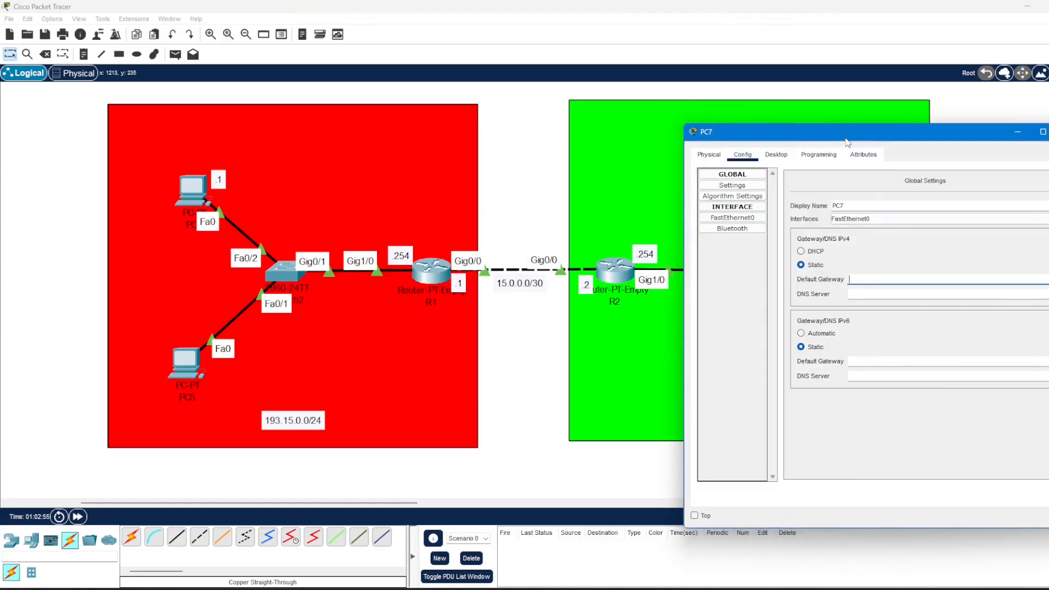
left_click_drag(846, 136, 426, 134)
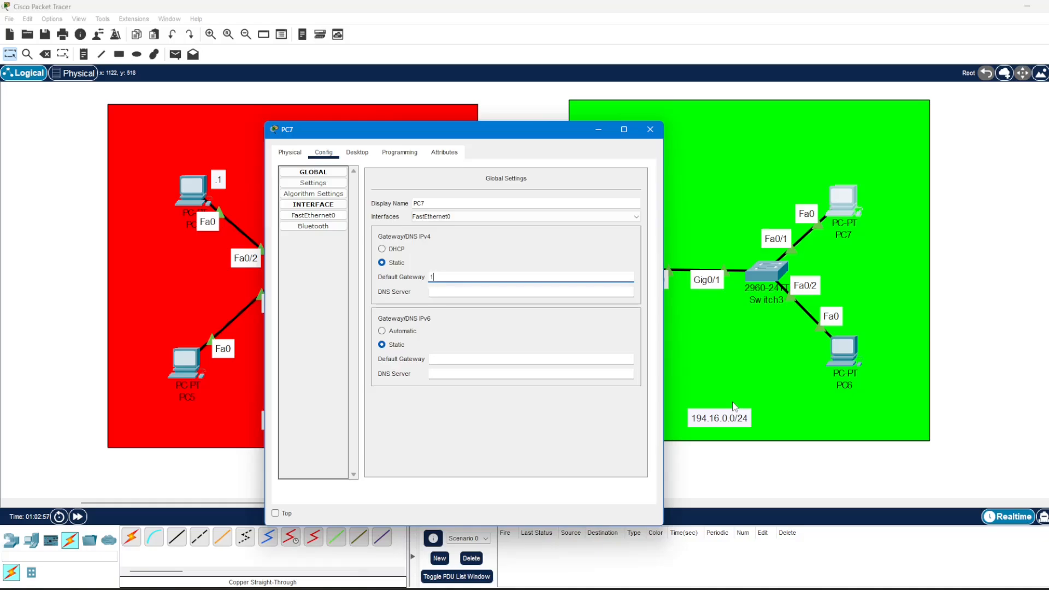
type("94.16.0.254")
Step: Give PC7's FastEthernet0 the static IPv4 address 194.16.0.1 with mask 255.255.255.0 and close PC7
left_click(330, 216)
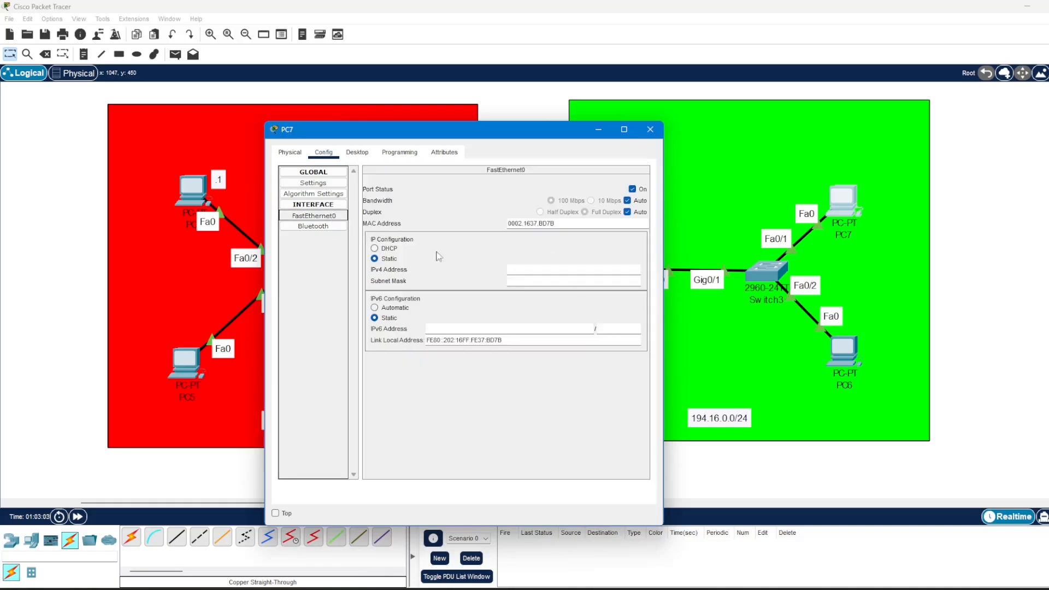
left_click(544, 269)
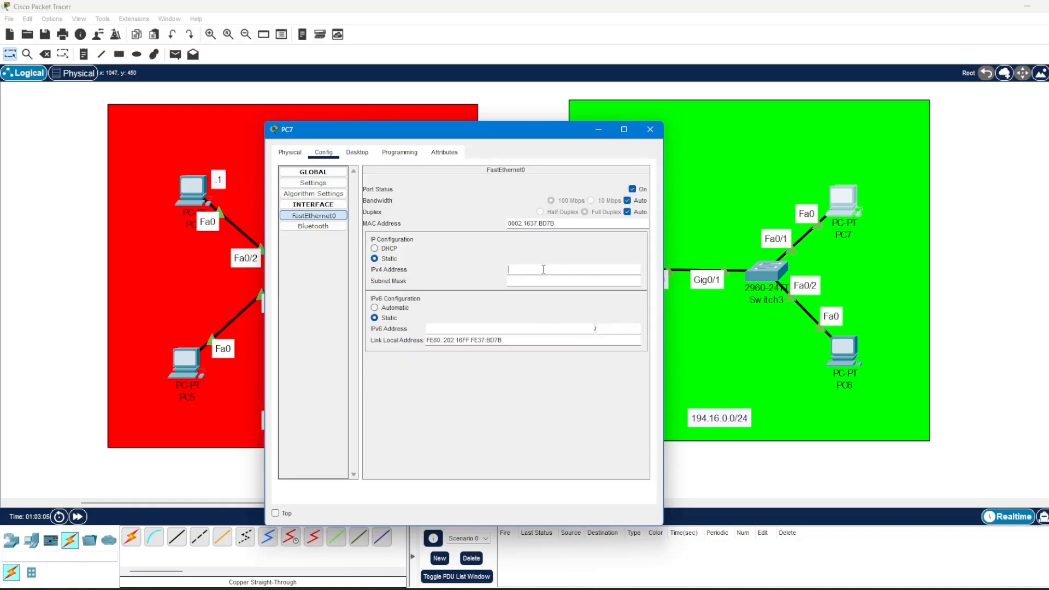
type("194")
type(".15.")
type("0.1")
left_click(511, 281)
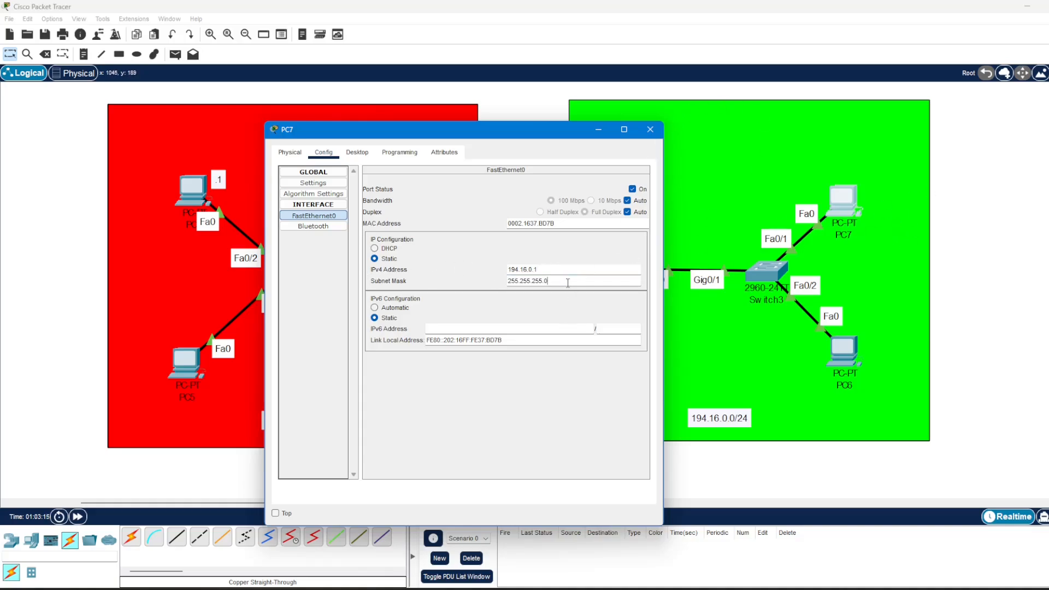
left_click(656, 134)
Step: Open PC6's configuration and set its IPv4 default gateway to 194.16.0.254
left_click(862, 348)
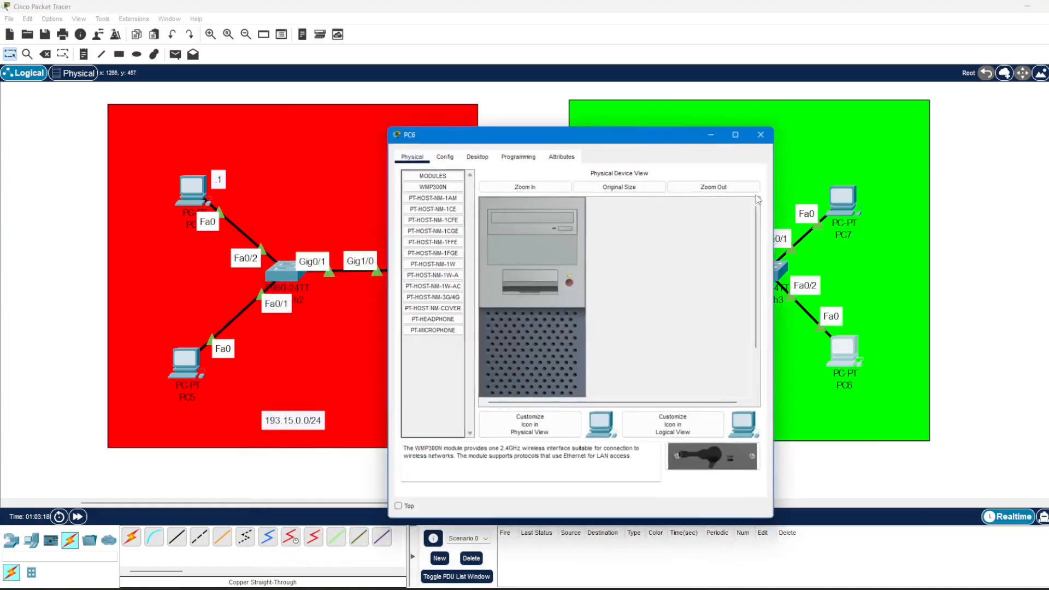
left_click(442, 151)
left_click_drag(492, 129, 384, 128)
left_click(865, 280)
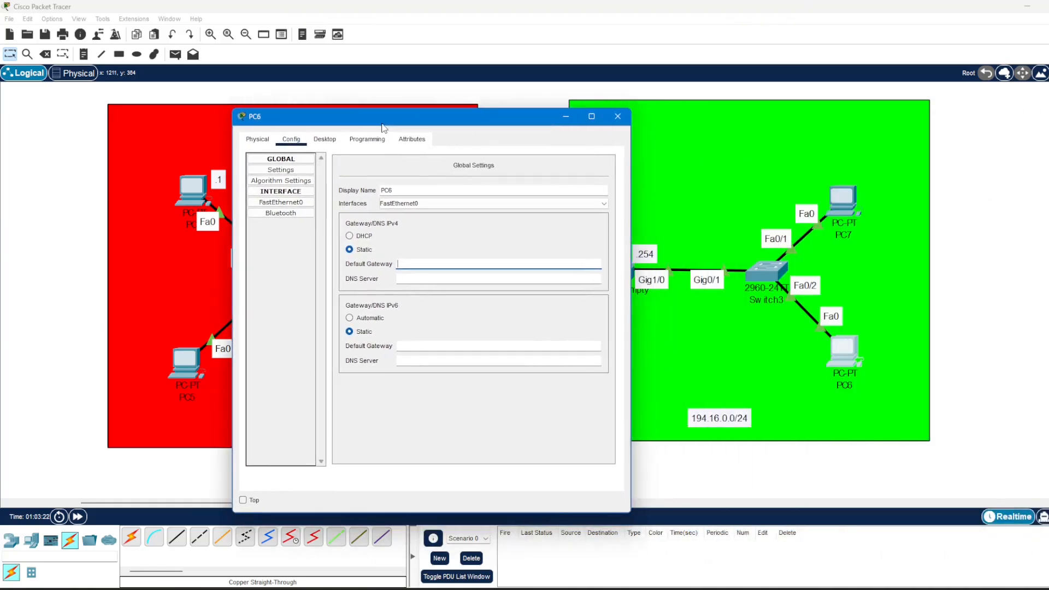
type("194.16.0.254")
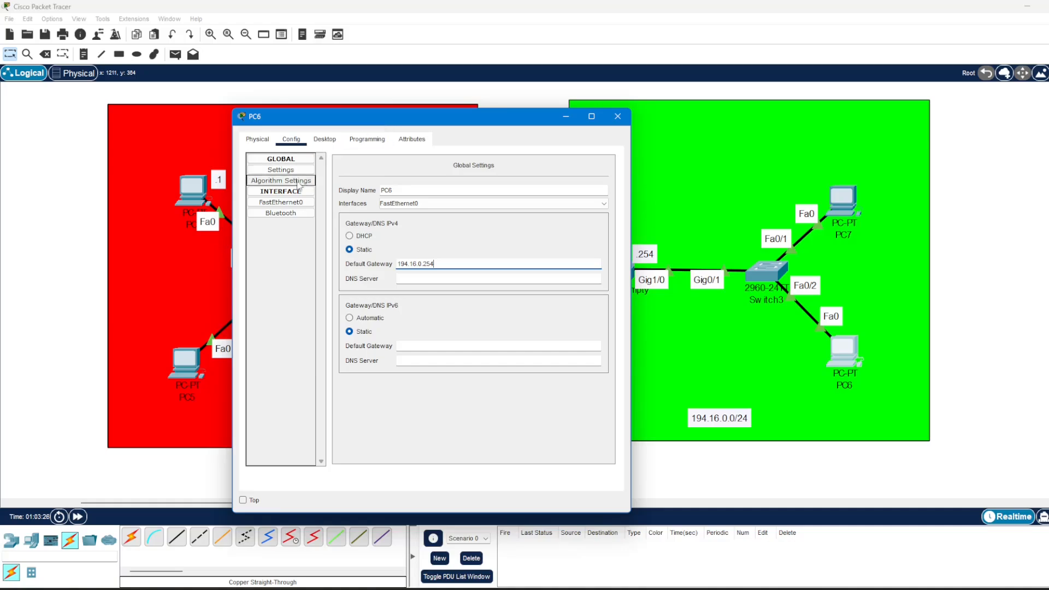
Step: Give PC6's FastEthernet0 the static IPv4 address 194.16.0.2, fill in its default subnet mask and close PC6
left_click(281, 202)
left_click(521, 257)
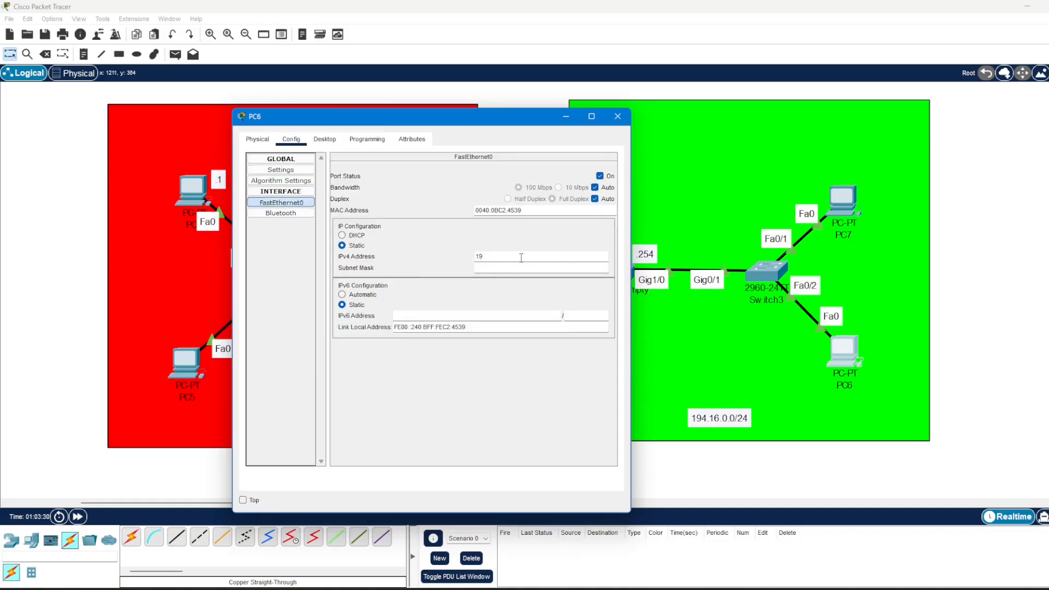
type("194.16")
type(".0.1")
left_click(535, 266)
left_click(620, 116)
Step: Add text notes .2 beside PC6 and .1 beside PC7, and nudge both into place
left_click(84, 54)
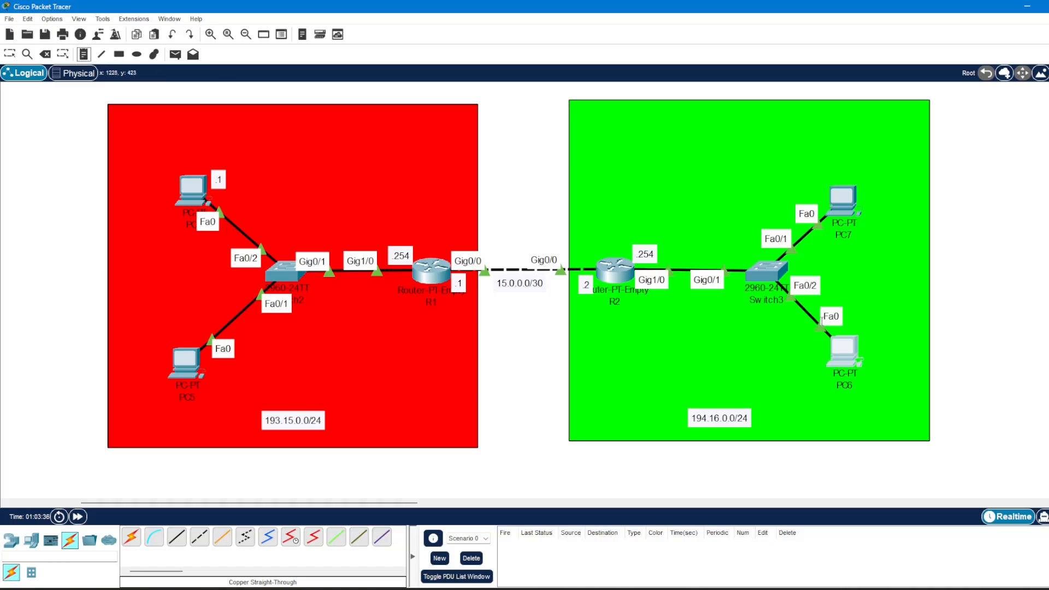
left_click(858, 330)
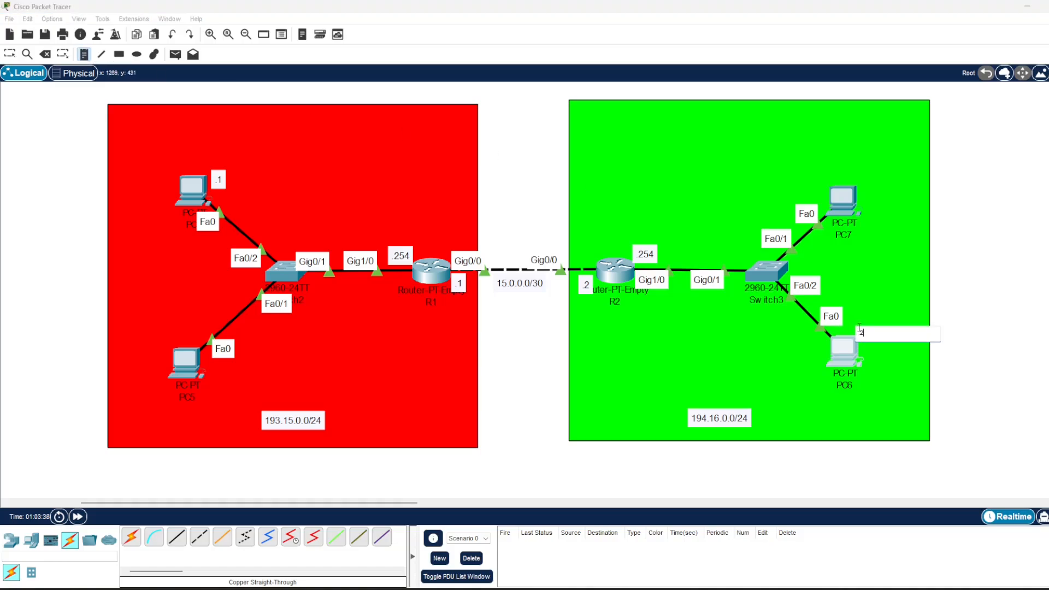
type(".2")
left_click(863, 175)
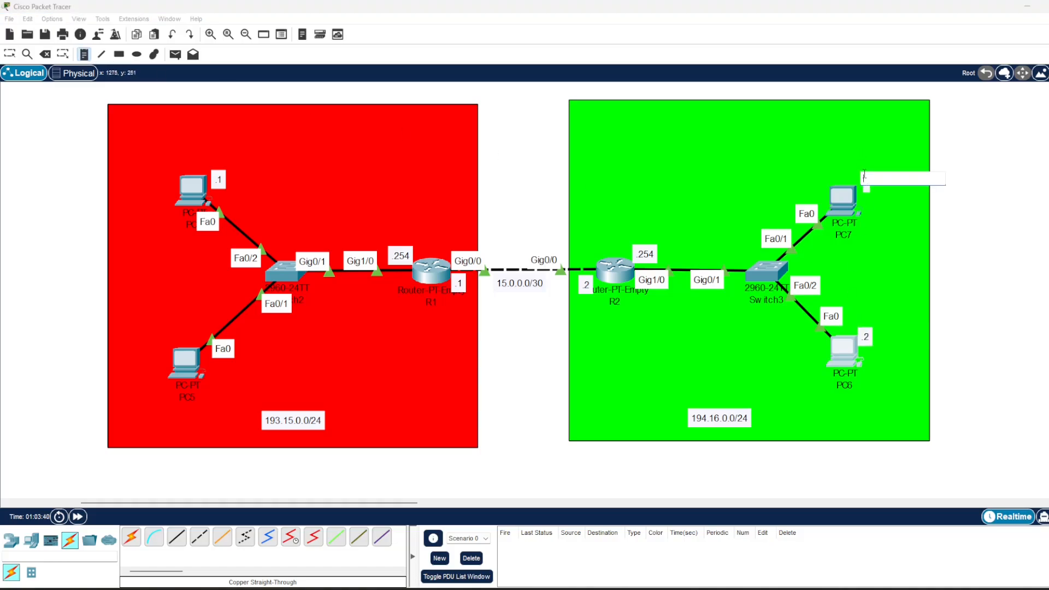
type(".1")
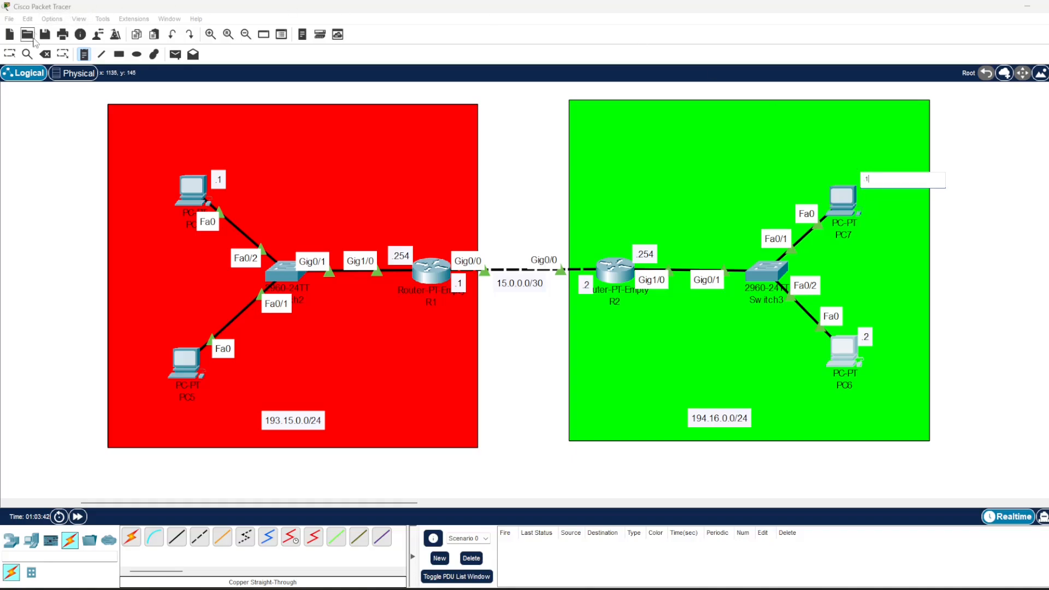
left_click(9, 54)
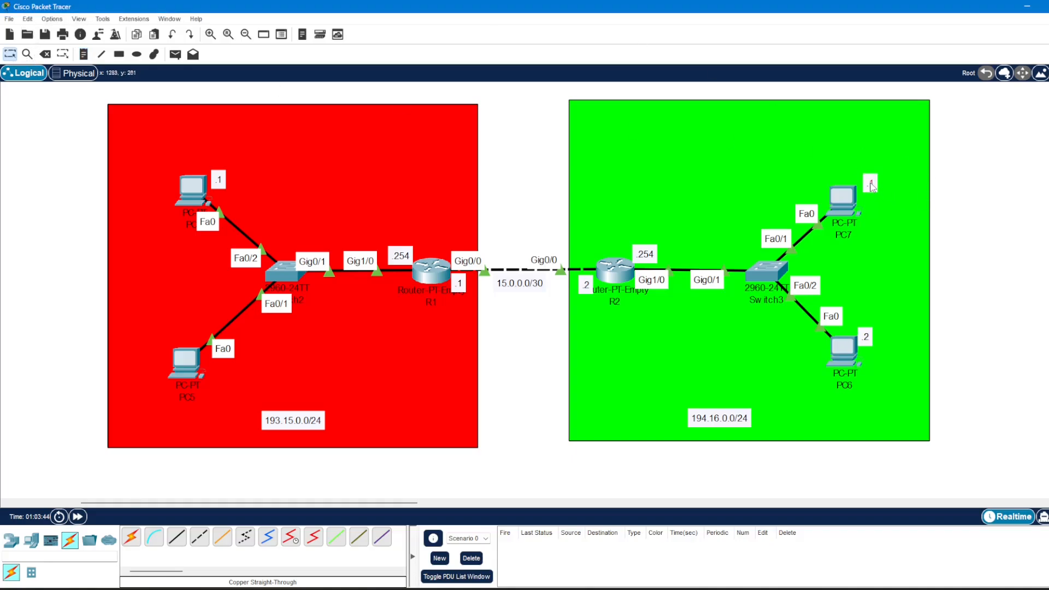
left_click_drag(869, 187, 865, 189)
left_click_drag(867, 338, 872, 337)
Step: Ping R2's LAN gateway 194.16.0.254 from PC6's command prompt and close PC6
left_click(844, 353)
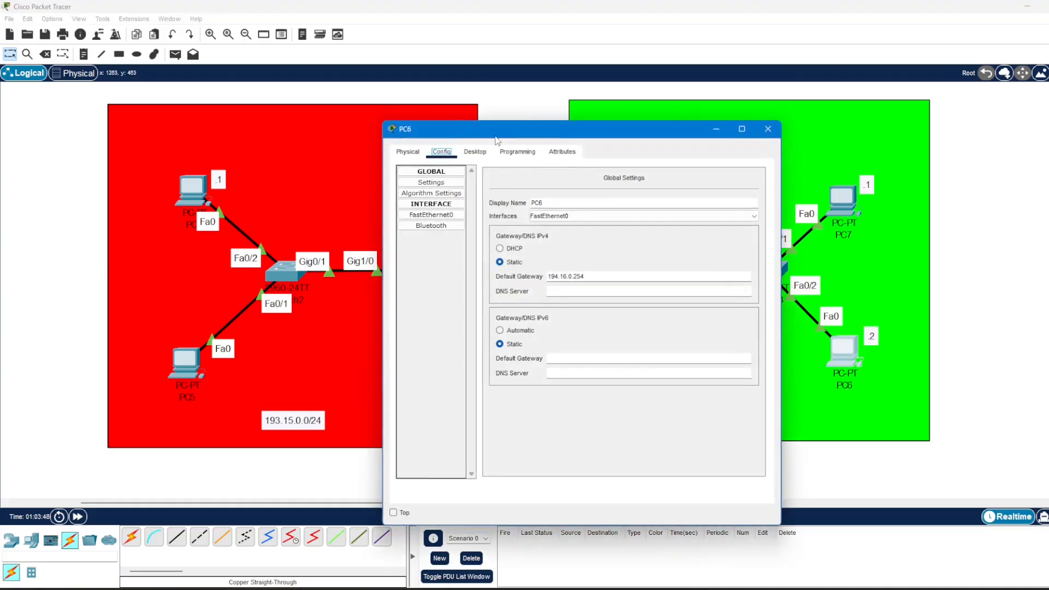
left_click_drag(494, 130, 908, 135)
left_click(720, 150)
left_click(1034, 221)
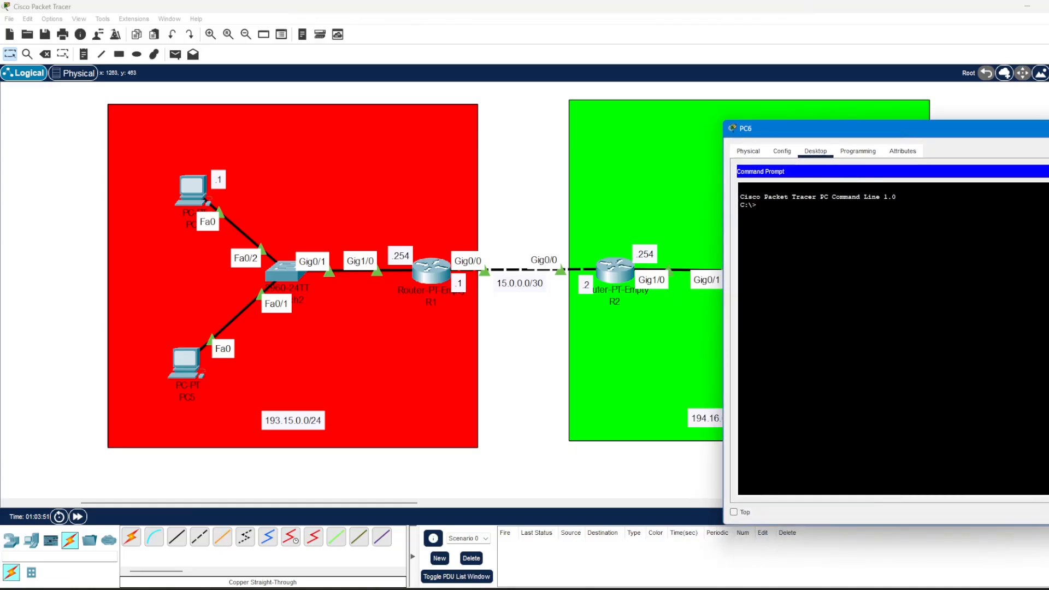
type("ping 194.16.0")
left_click_drag(857, 126, 898, 133)
type(".254")
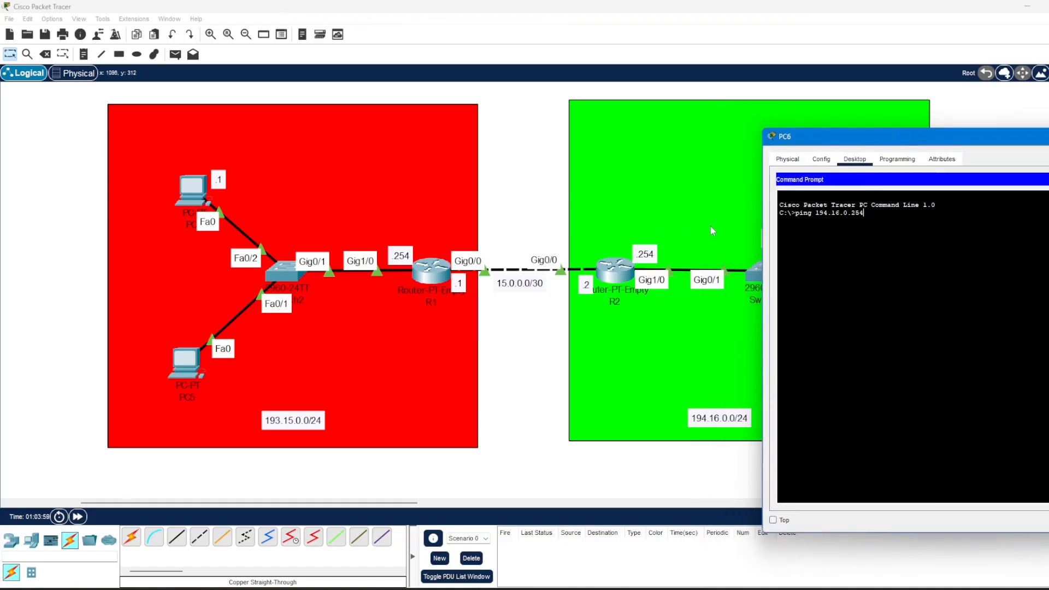
key("Return")
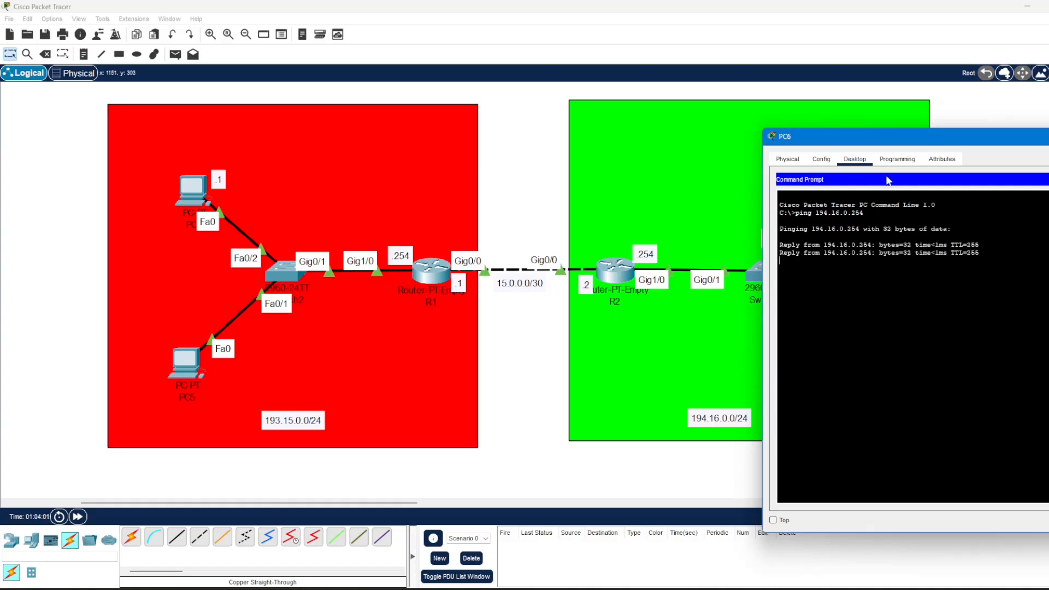
left_click_drag(919, 133, 283, 103)
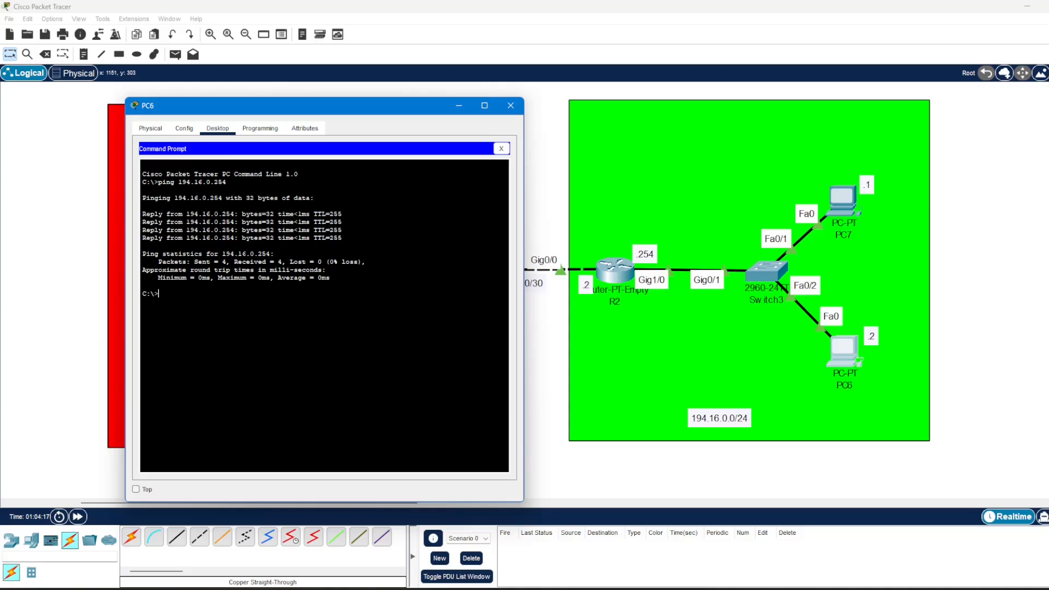
left_click(511, 106)
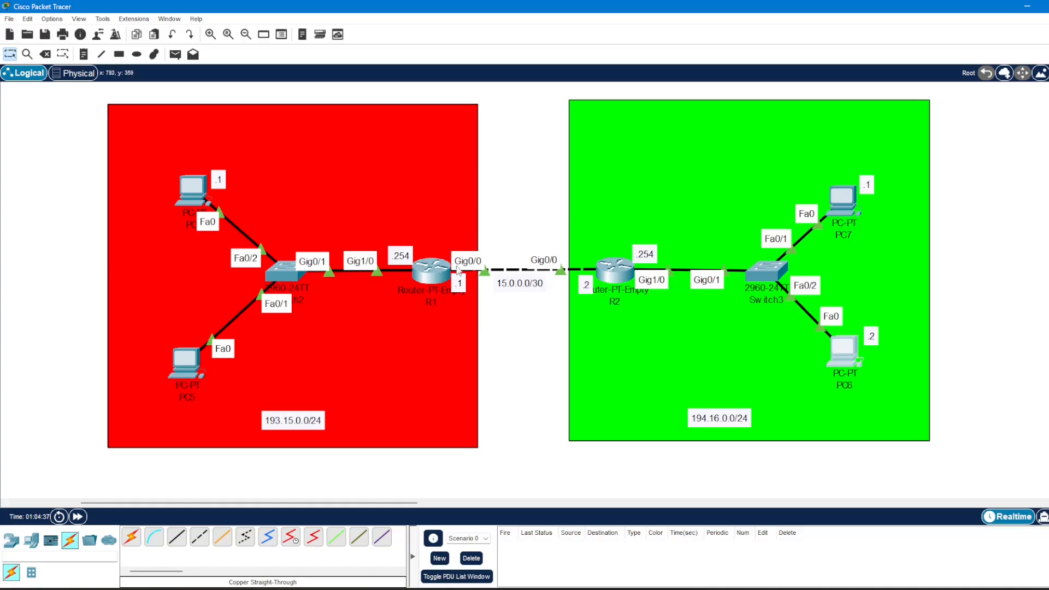
Step: Open R1's command line and exit interface configuration mode
left_click(433, 271)
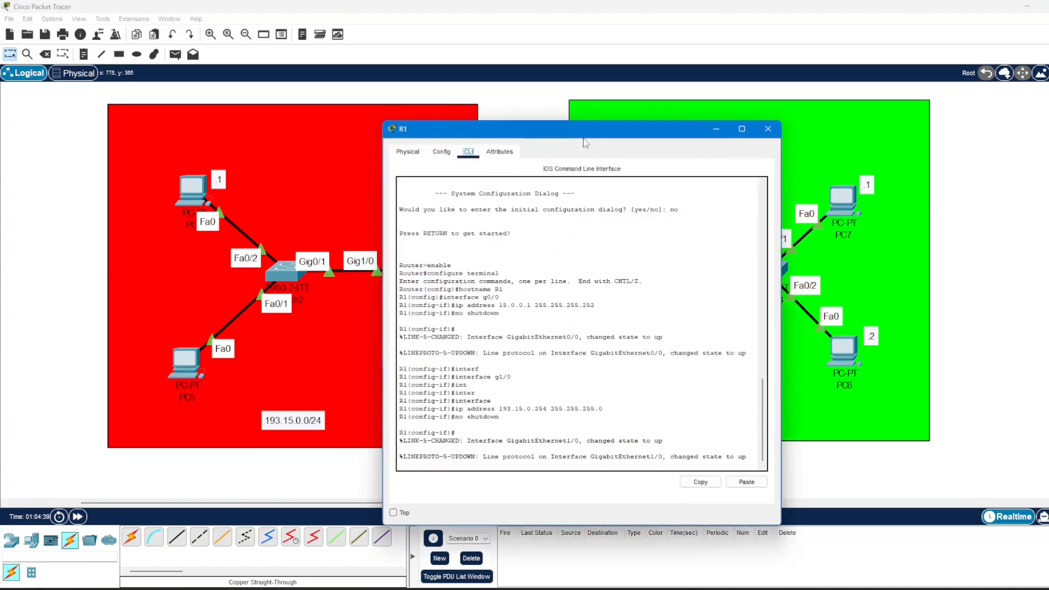
left_click_drag(583, 140, 804, 143)
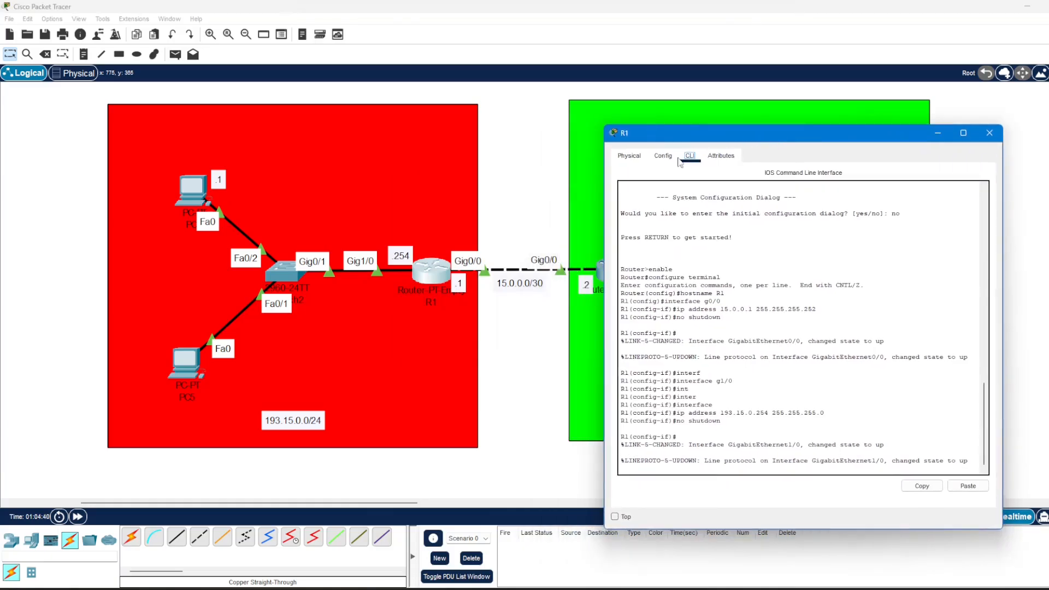
left_click(657, 470)
key("Return")
key("Return")
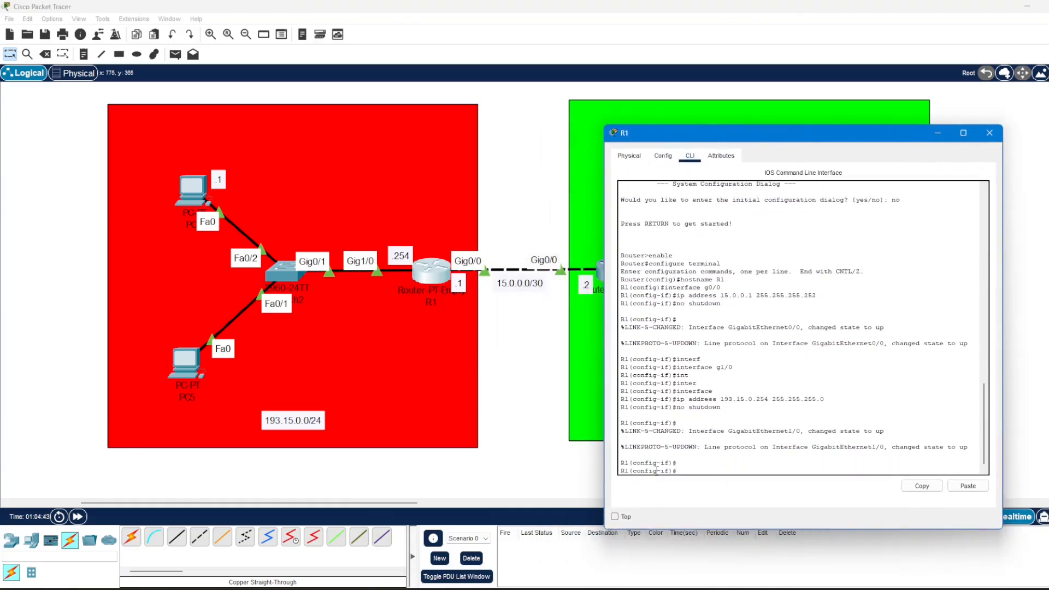
left_click_drag(833, 143, 939, 144)
left_click_drag(860, 119, 831, 111)
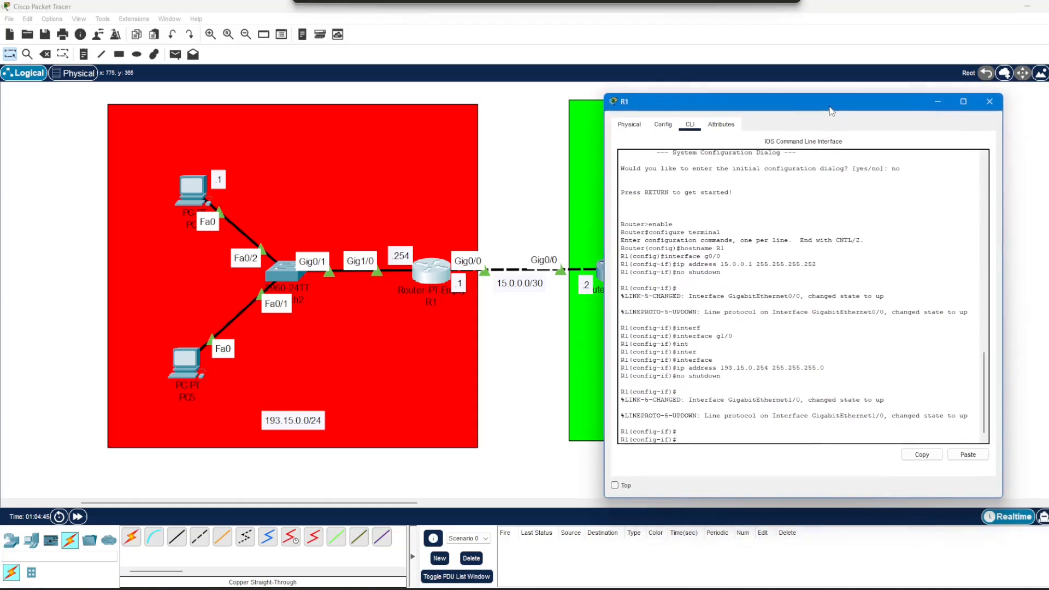
type("exit")
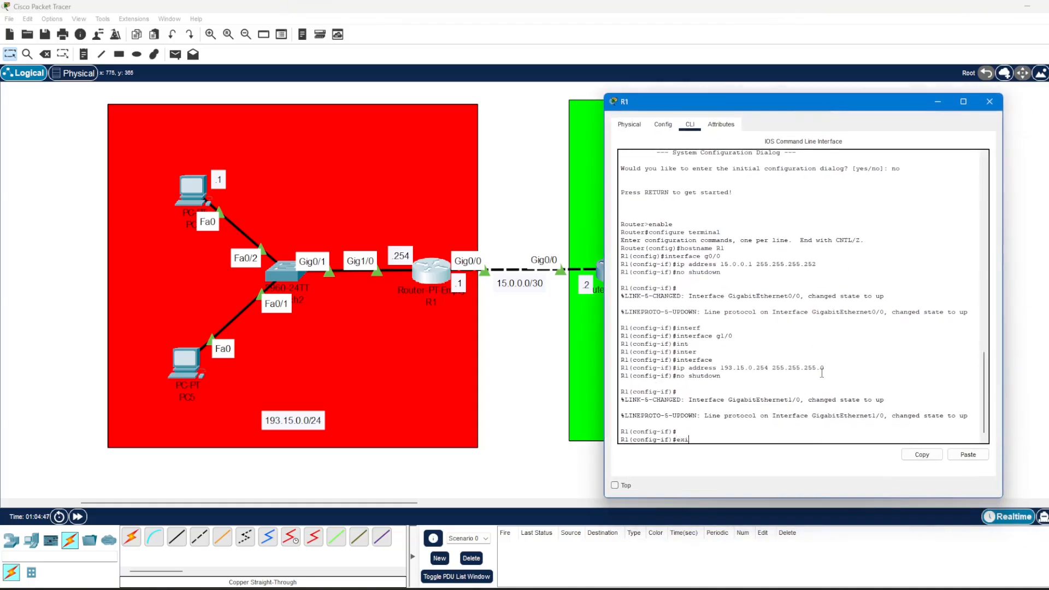
key("Return")
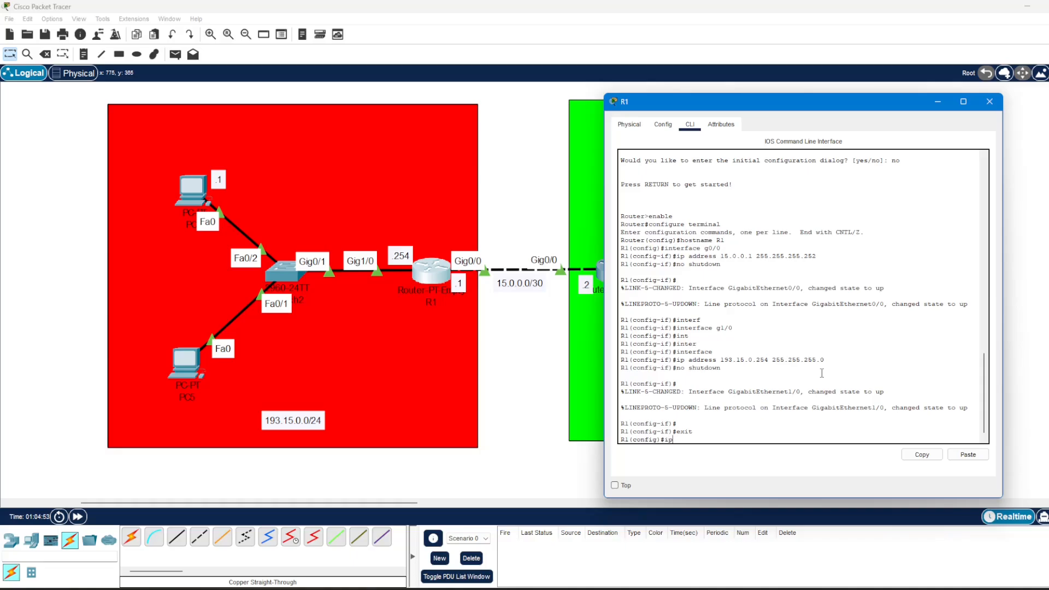
Step: Exit R1's global configuration mode and display its IP routing table with show ip route
type("ip")
key("BackSpace")
key("BackSpace")
type("exit")
key("Return")
type("sho")
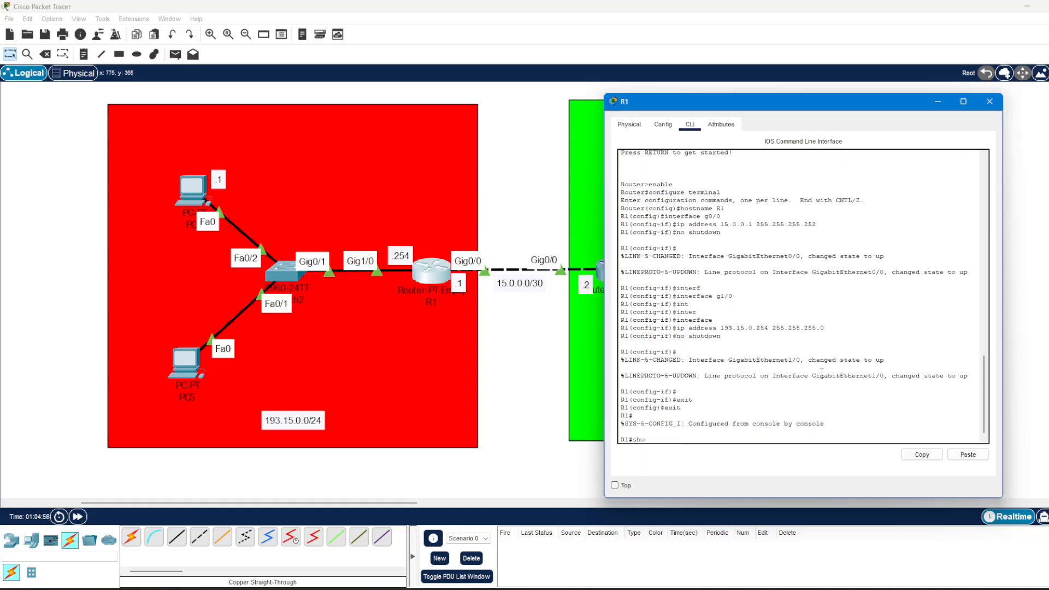
key("Return")
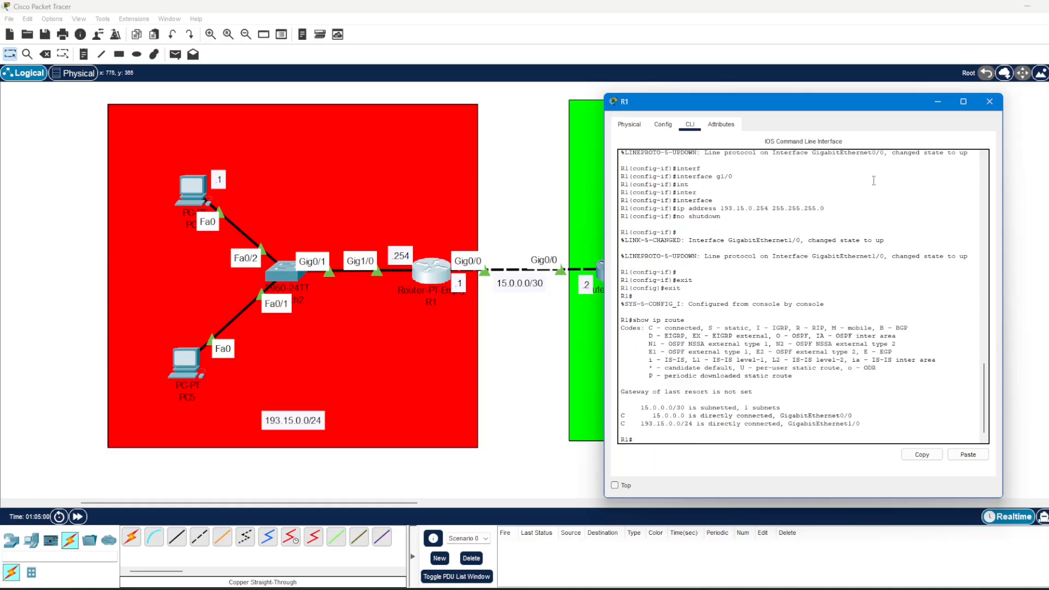
left_click_drag(814, 106, 862, 105)
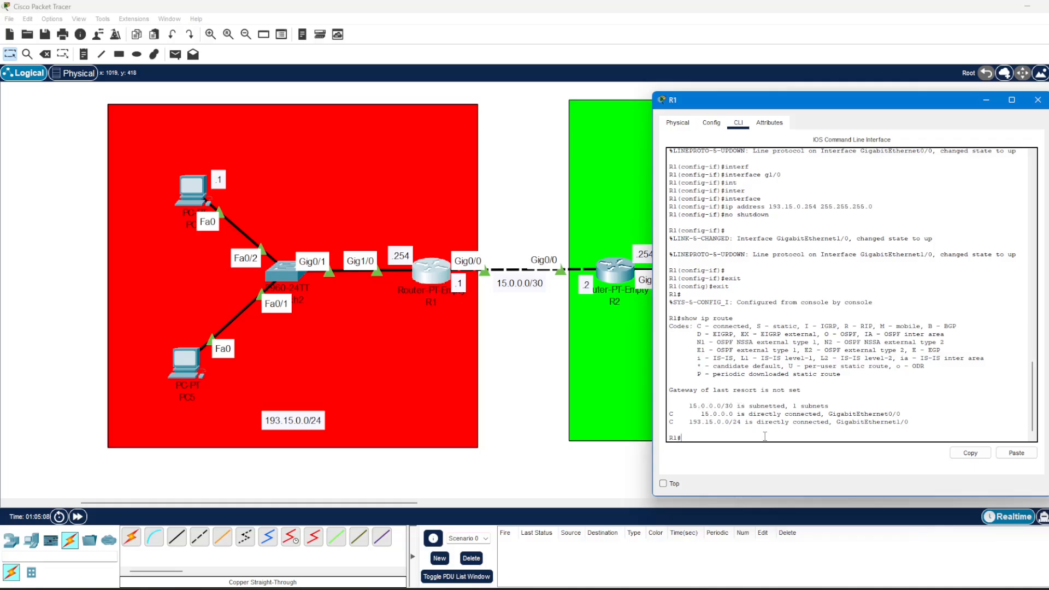
left_click(503, 186)
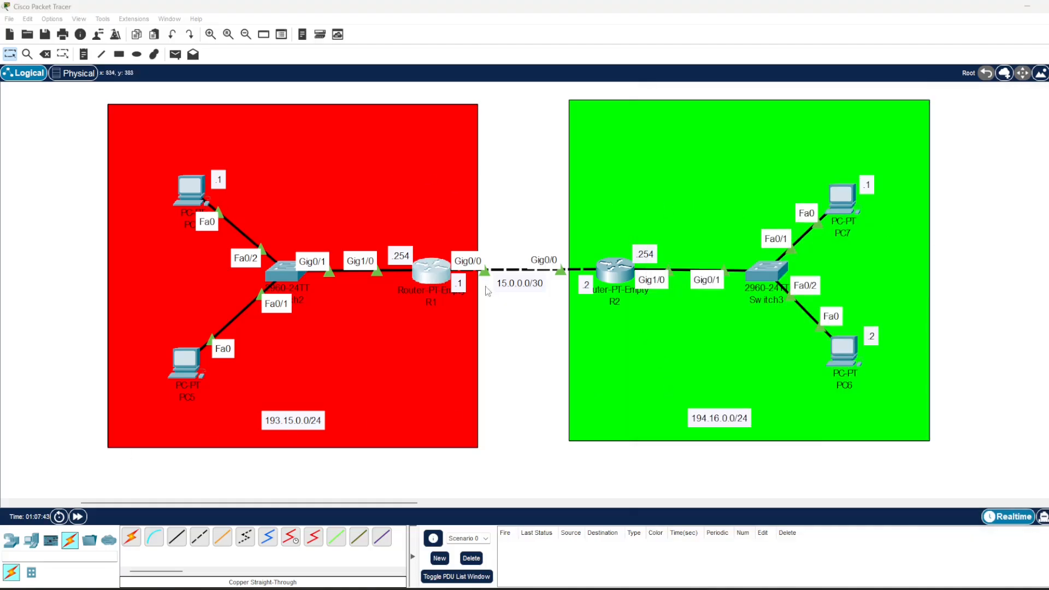
Step: Enter global configuration mode on R1 and add a static route to 194.16.0.0 255.255.255.0 via next hop 15.0.0.2
left_click(440, 273)
left_click_drag(613, 131, 919, 126)
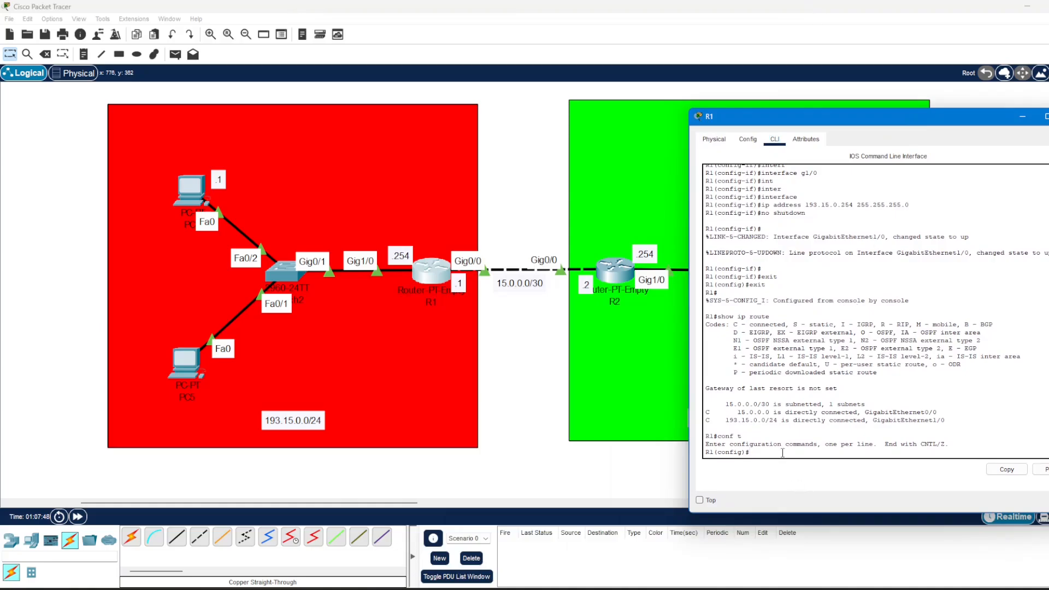
type("ute")
left_click_drag(887, 120, 367, 107)
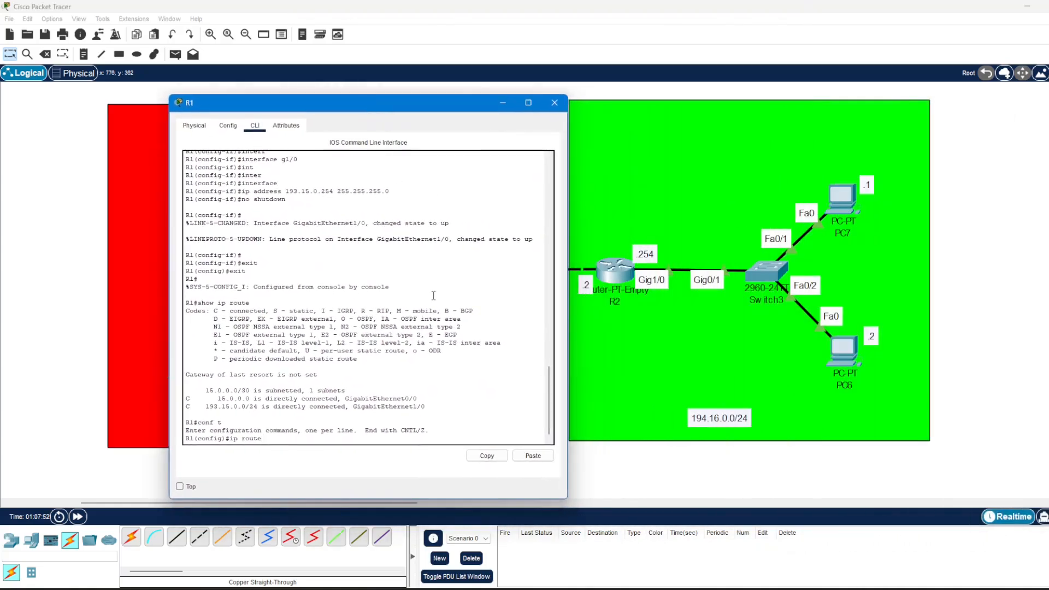
type("194.16.0.0 255.255.255.")
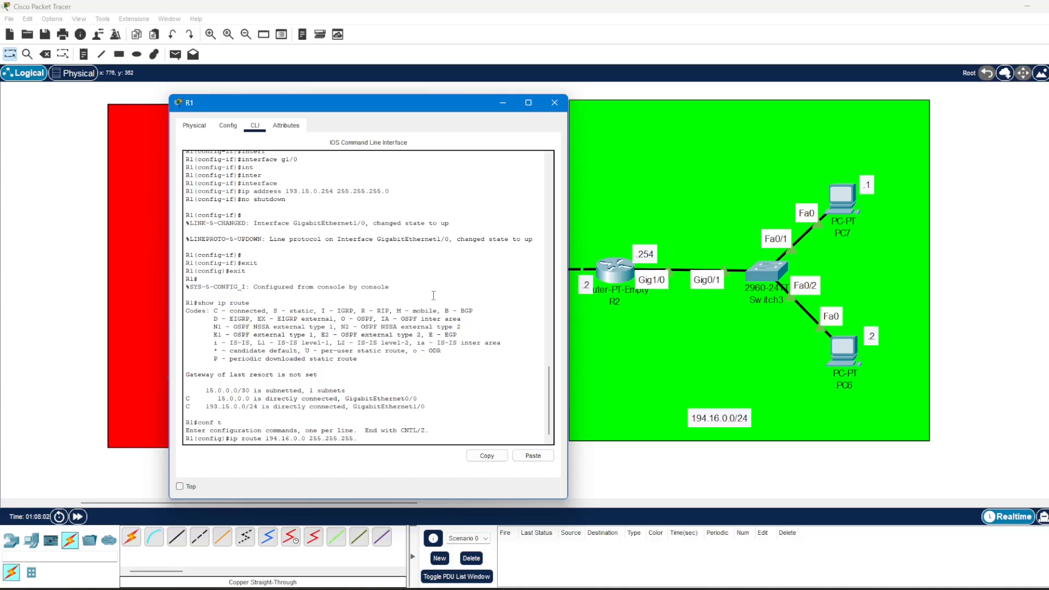
type("0")
left_click_drag(434, 107, 279, 104)
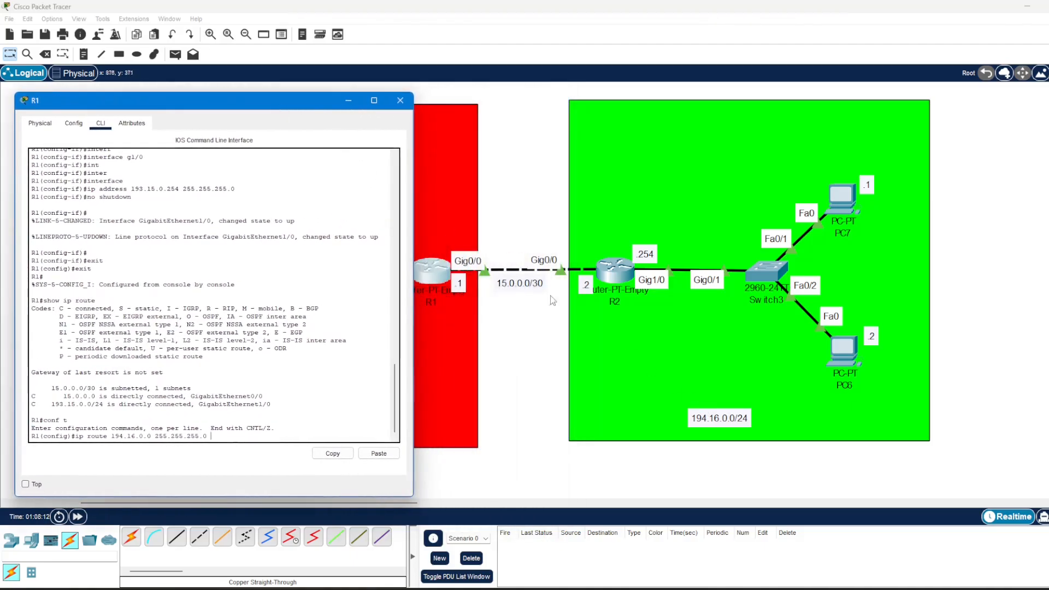
left_click_drag(522, 287, 531, 293)
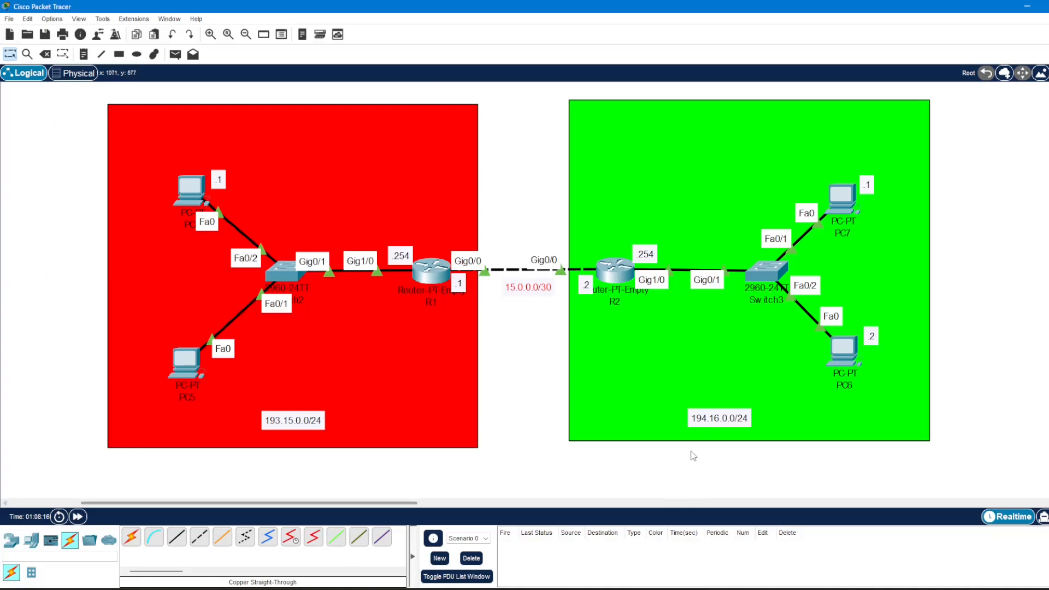
mouse_move(622, 589)
left_click(682, 546)
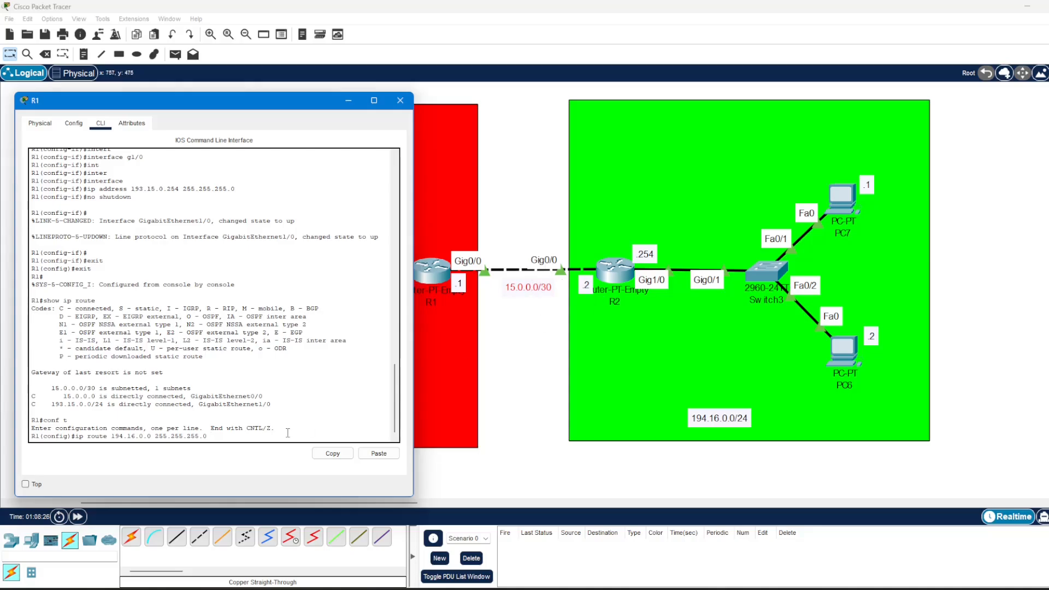
type("15.0.0.2")
key("Return")
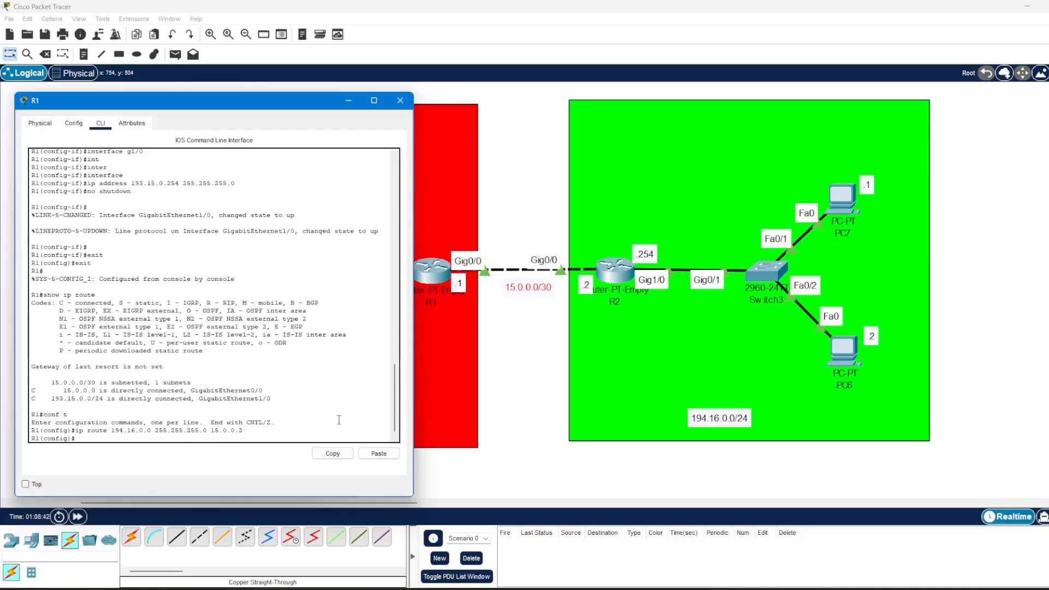
Step: Exit R1's configuration mode, run show ip route to examine the static route entry, and close R1
type("exit")
key("Return")
type("show")
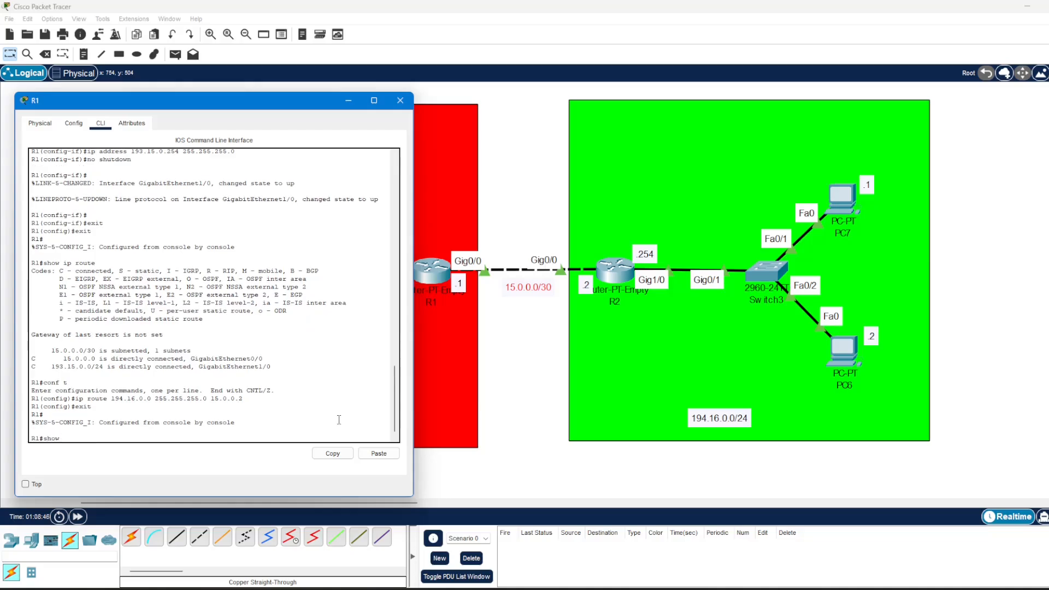
type(" ip route")
key("Return")
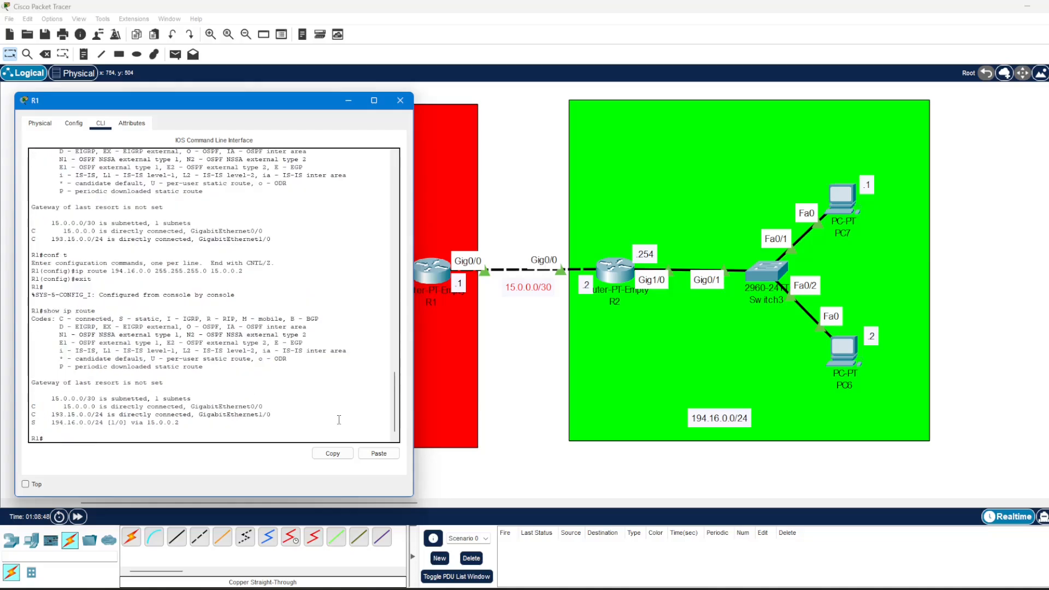
mouse_move(36, 424)
left_mouse_down()
mouse_move(109, 424)
mouse_move(53, 426)
left_mouse_up()
left_click(57, 419)
left_click(123, 424)
left_click(146, 430)
left_click_drag(110, 423, 116, 422)
left_click(125, 424)
left_click(406, 106)
Step: Open R2's command line to review its interface configuration and close it again
left_click(624, 284)
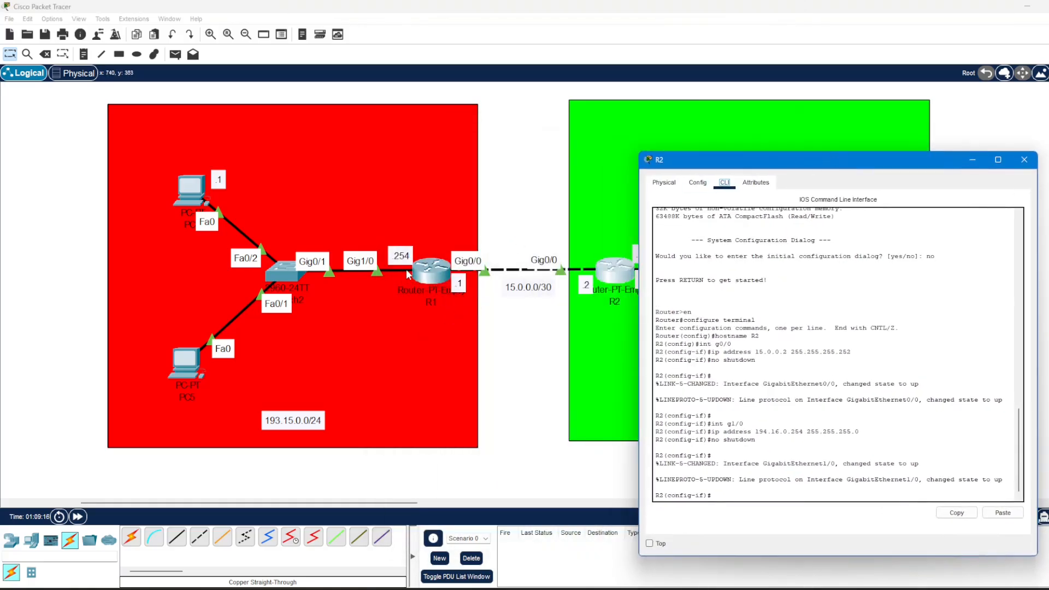
left_click_drag(756, 172, 300, 143)
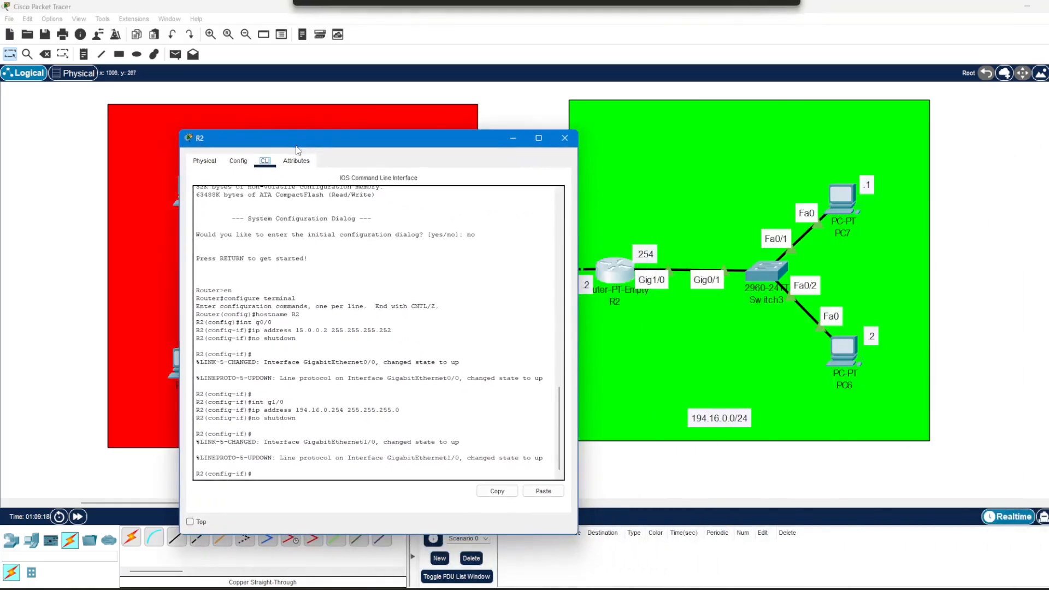
left_click_drag(443, 148, 608, 172)
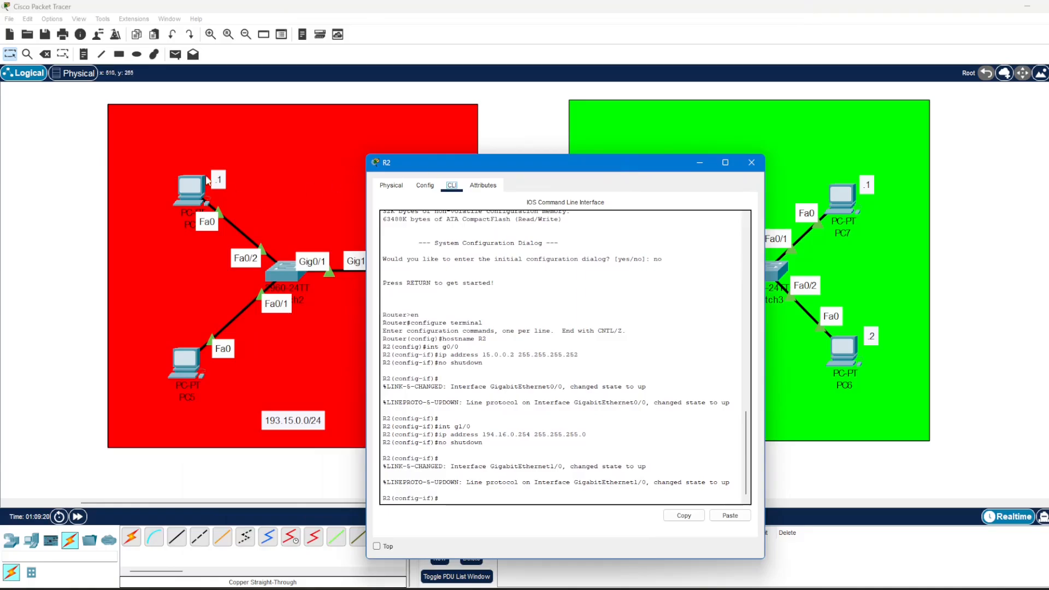
left_click(751, 163)
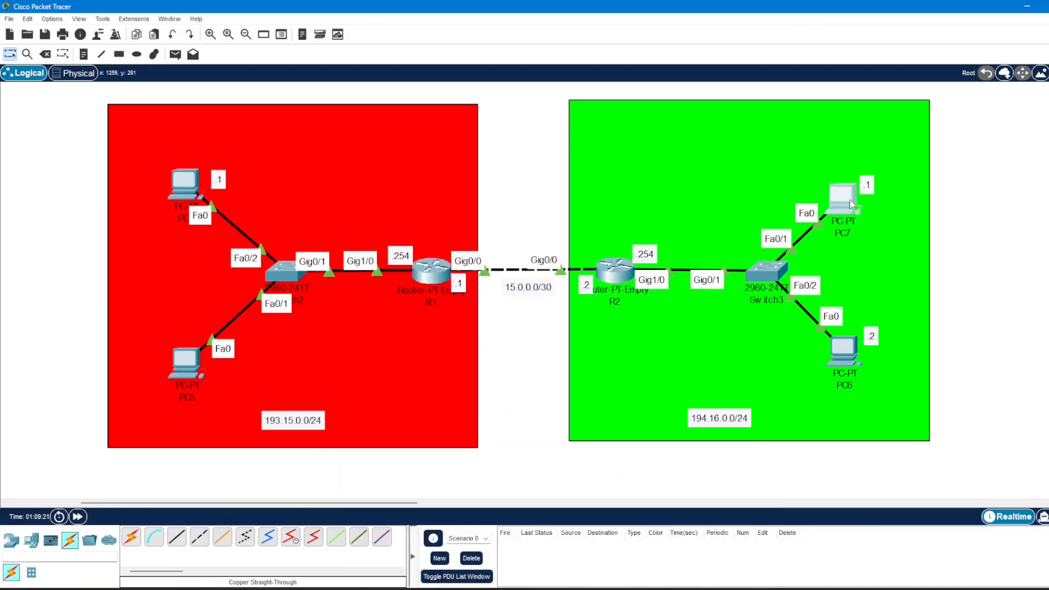
Step: Send two simple PDUs from PC4 to PC7 to test connectivity between the LANs, and nudge both PCs' positions
left_click_drag(850, 199, 844, 194)
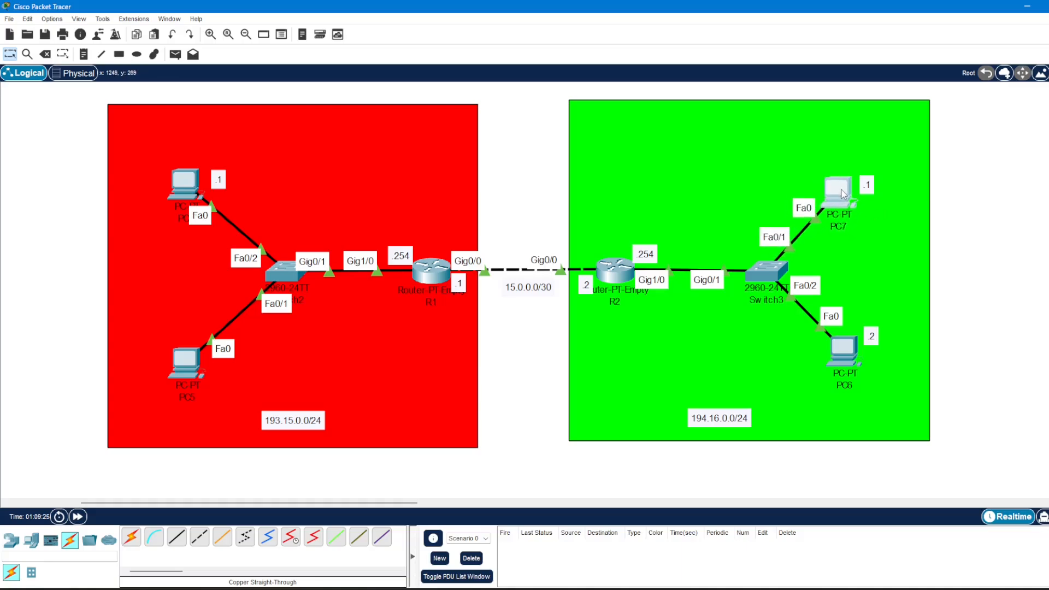
left_click_drag(179, 181, 181, 186)
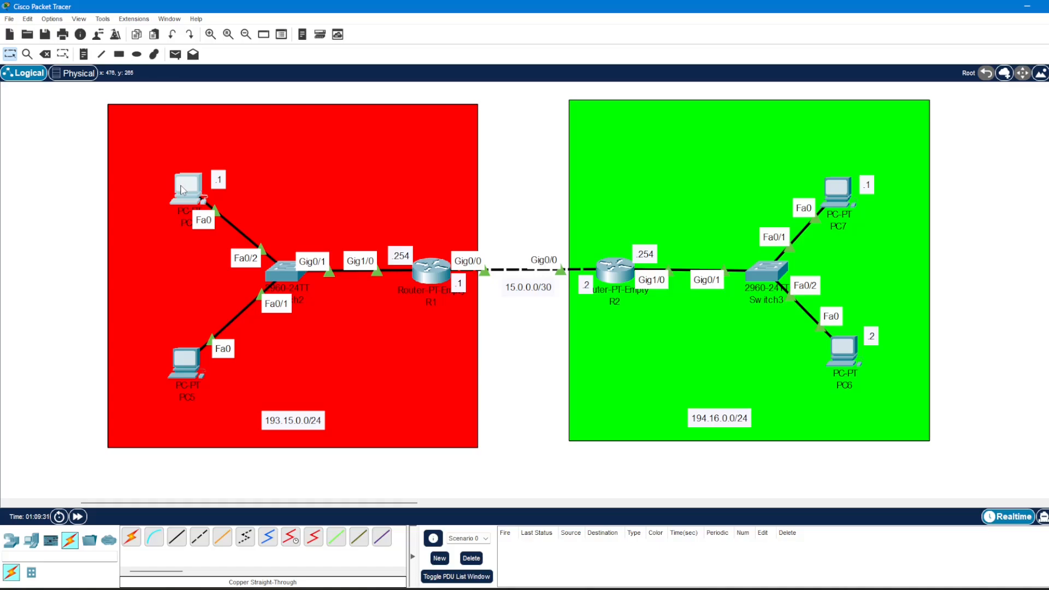
left_click(175, 54)
left_click(187, 187)
left_click(838, 194)
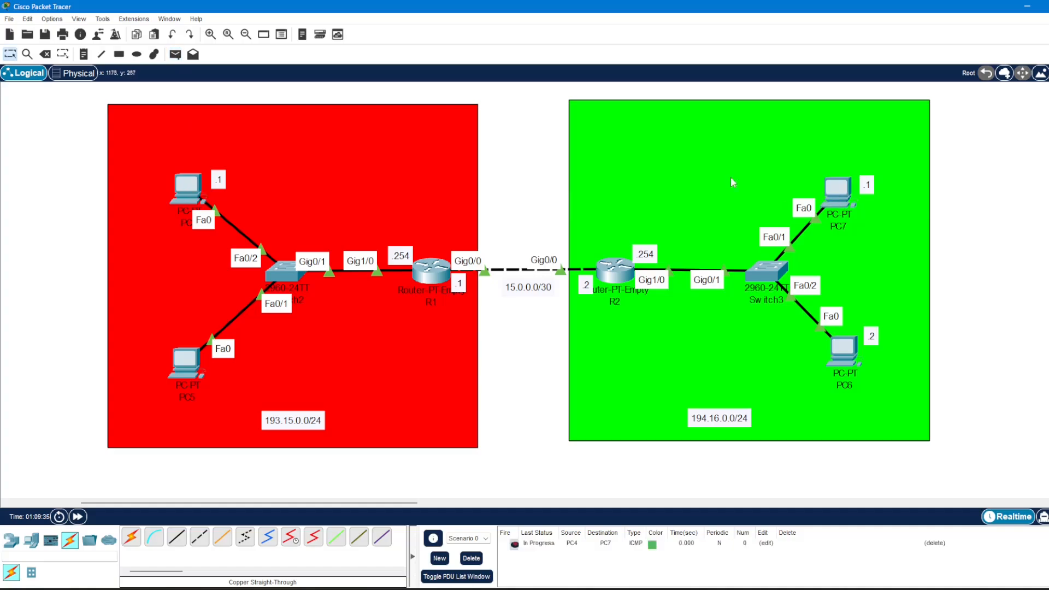
left_click(175, 54)
left_click(187, 191)
left_click(837, 200)
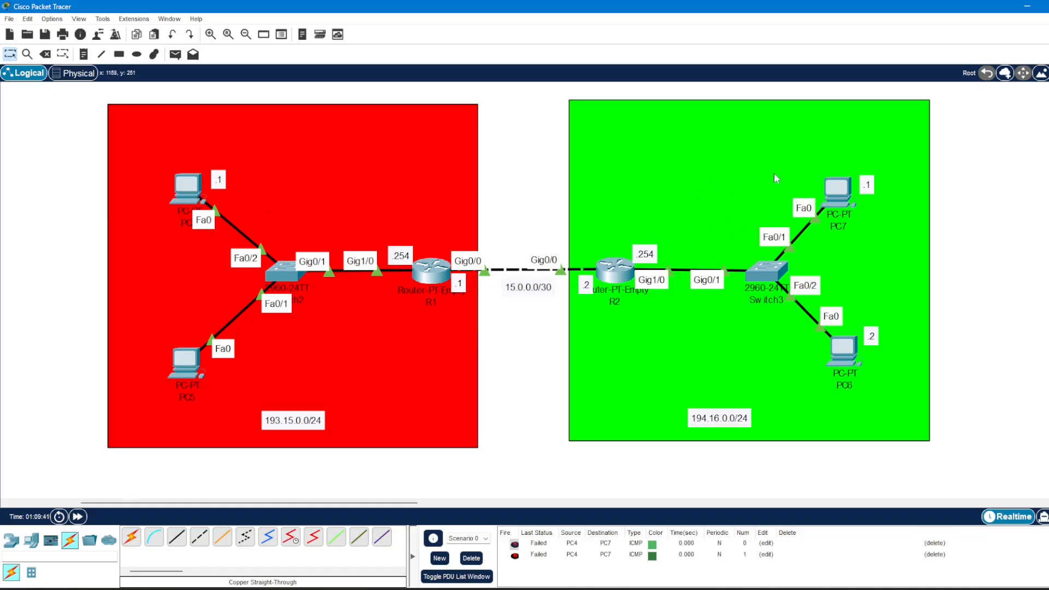
left_click_drag(835, 197, 837, 188)
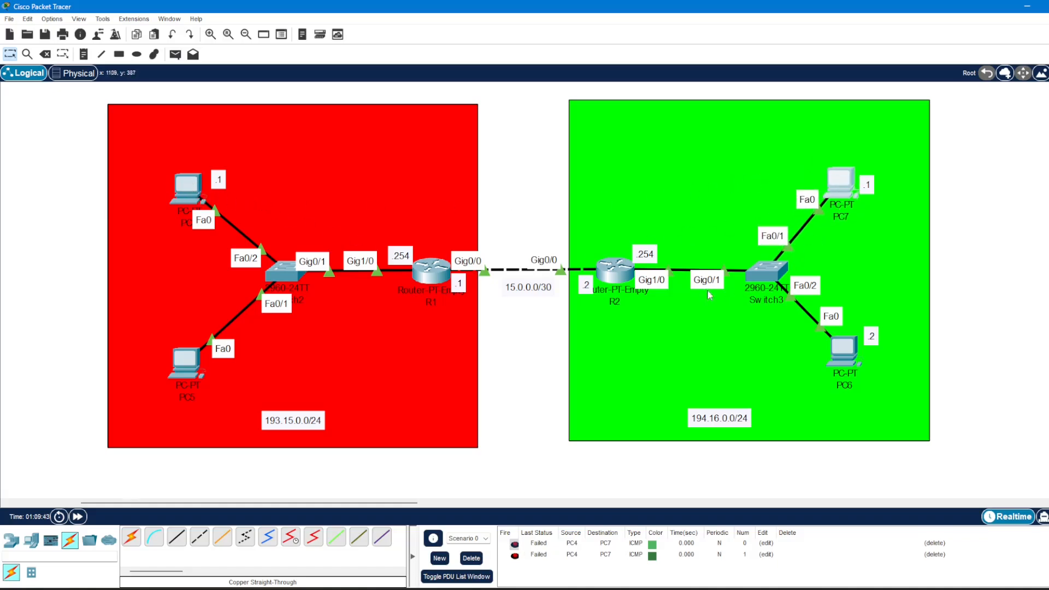
mouse_move(194, 195)
left_mouse_down()
mouse_move(172, 181)
mouse_move(191, 188)
left_mouse_up()
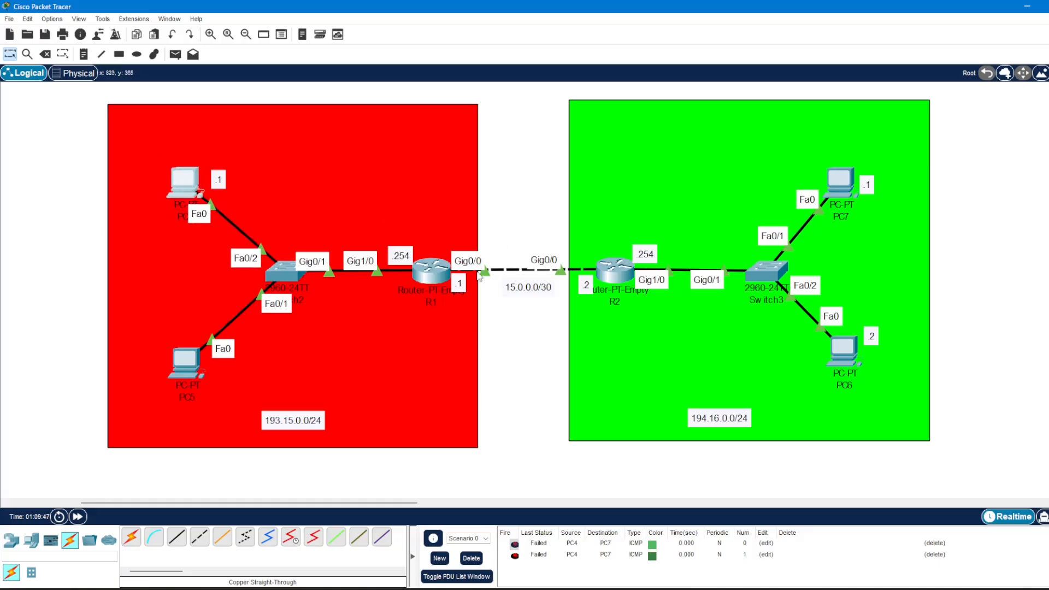
left_click(435, 271)
left_click_drag(612, 138, 461, 124)
left_click(624, 121)
Step: Open R2's command line, enable privileged mode and enter global configuration mode
left_click(613, 270)
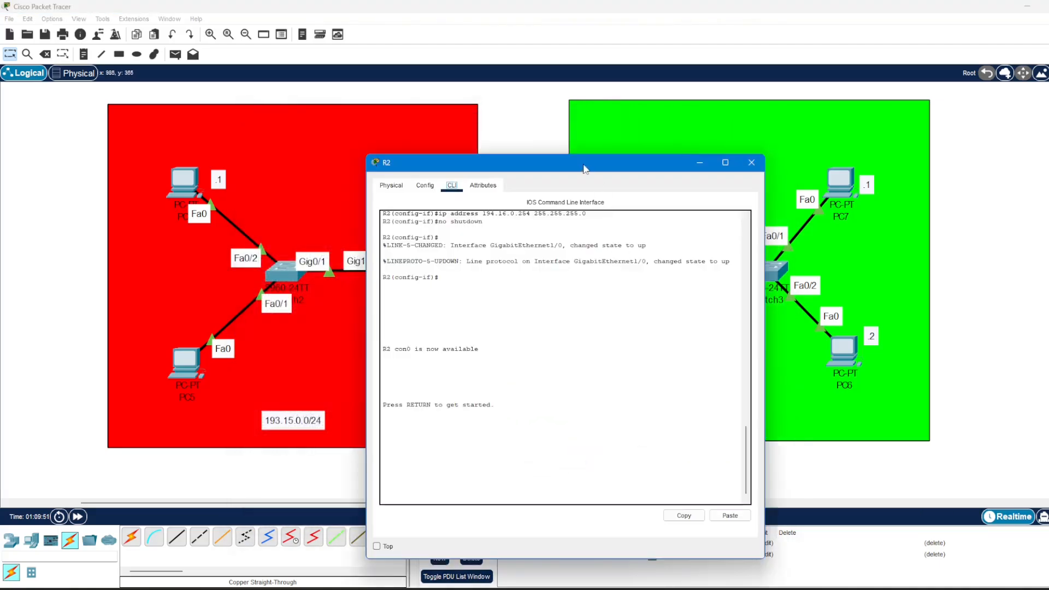
left_click_drag(584, 169, 844, 139)
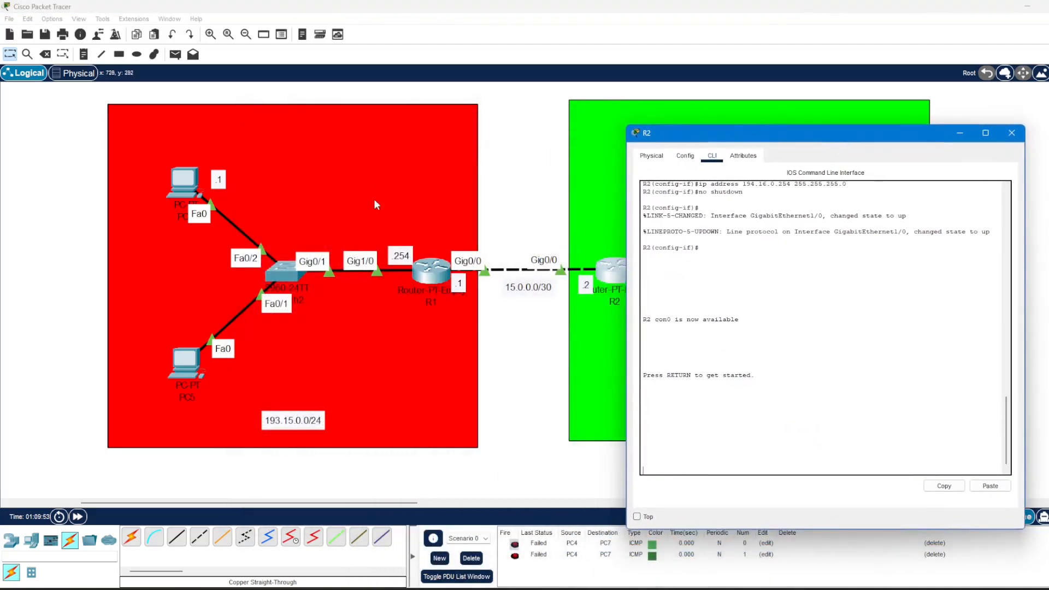
key("Return")
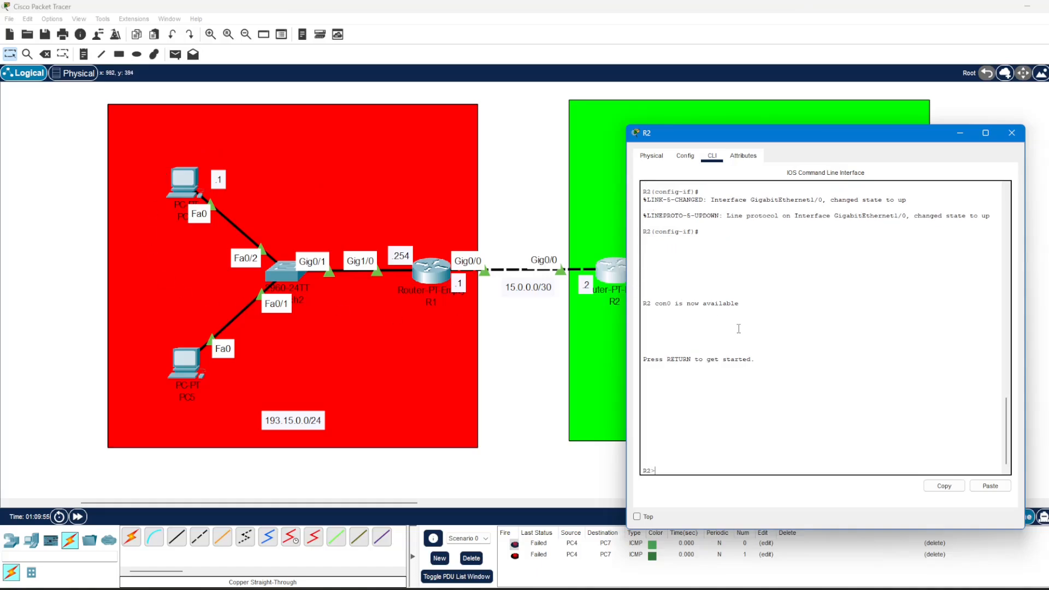
key("Return")
type("en")
key("Return")
type("conf t")
key("Return")
key("Return")
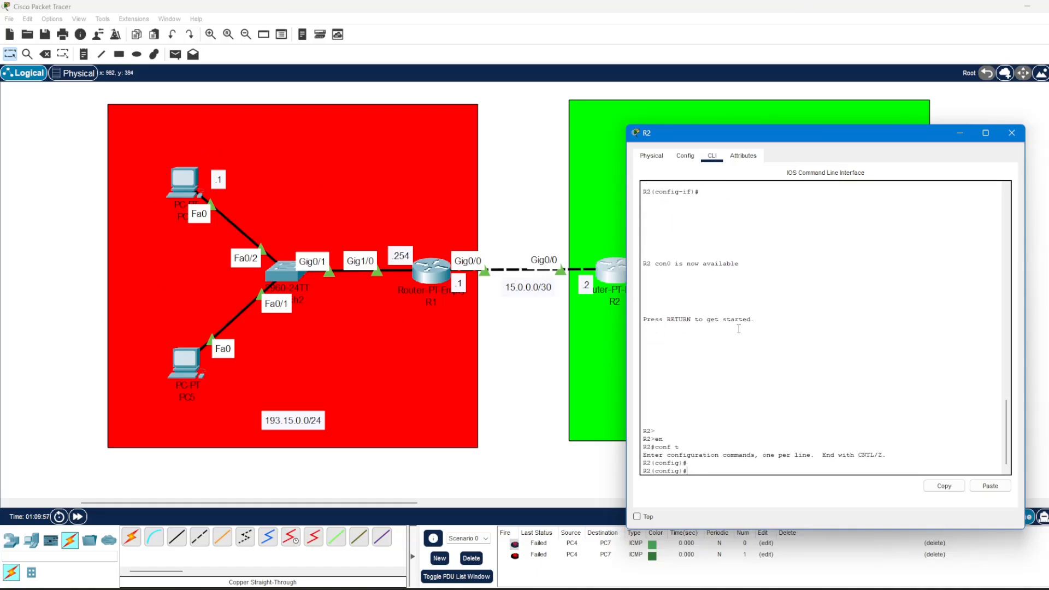
Step: Add a static route on R2 to 193.15.0.0 255.255.255.0 via next hop 15.0.0.1
type("ip route 193.1")
type("6.")
type("0.0 0")
type("55.255.25")
type("5.0 15.0.0.1")
key("Return")
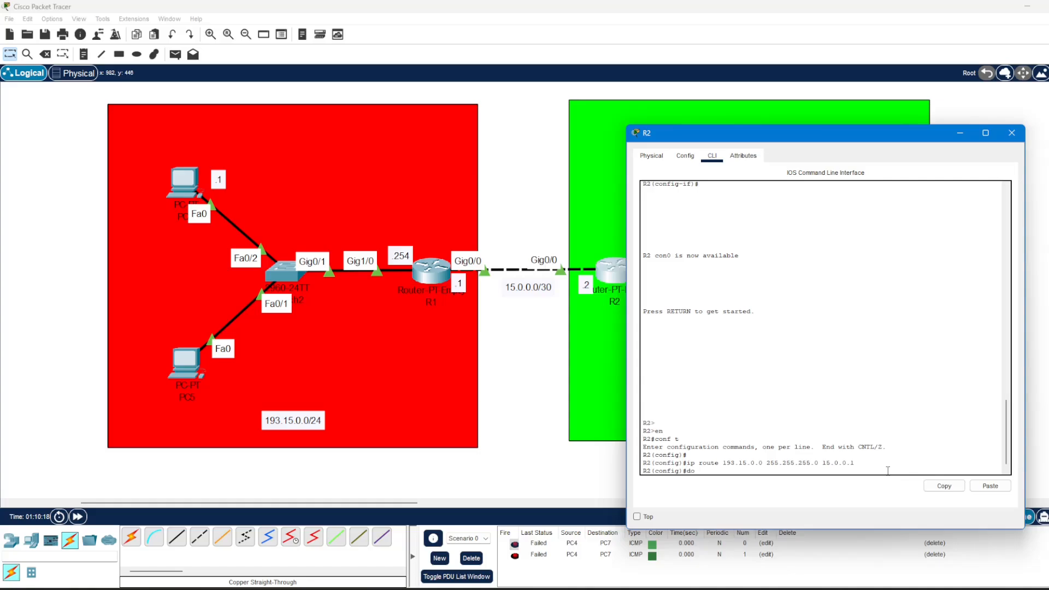
Step: Run do show ip route on R2, examine the static route entry and its next hop, and close R2
type("do show ip route")
key("Return")
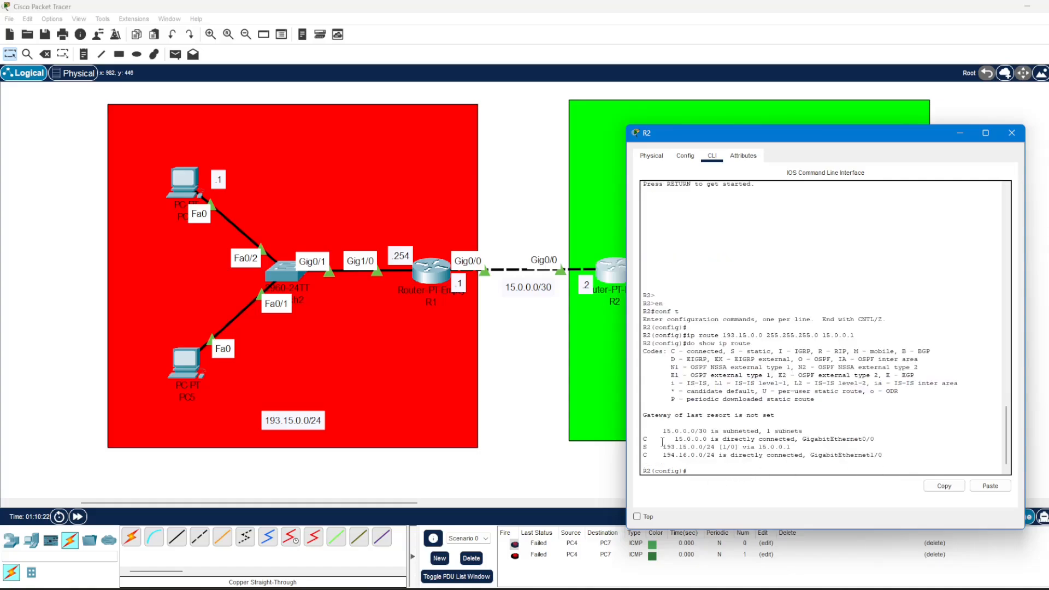
left_click_drag(659, 447, 717, 447)
left_click(719, 447)
left_click_drag(758, 447, 820, 449)
left_click(1012, 133)
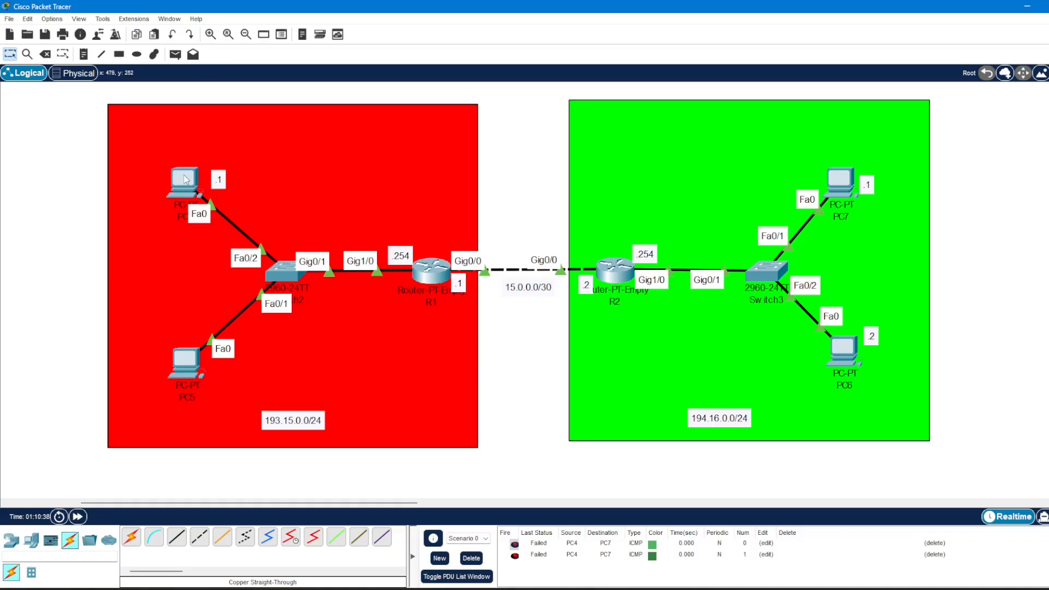
Step: Send a simple PDU from PC4 to PC7 to test connectivity, and delete the PDU scenario
left_click(175, 54)
left_click(188, 183)
left_click(839, 180)
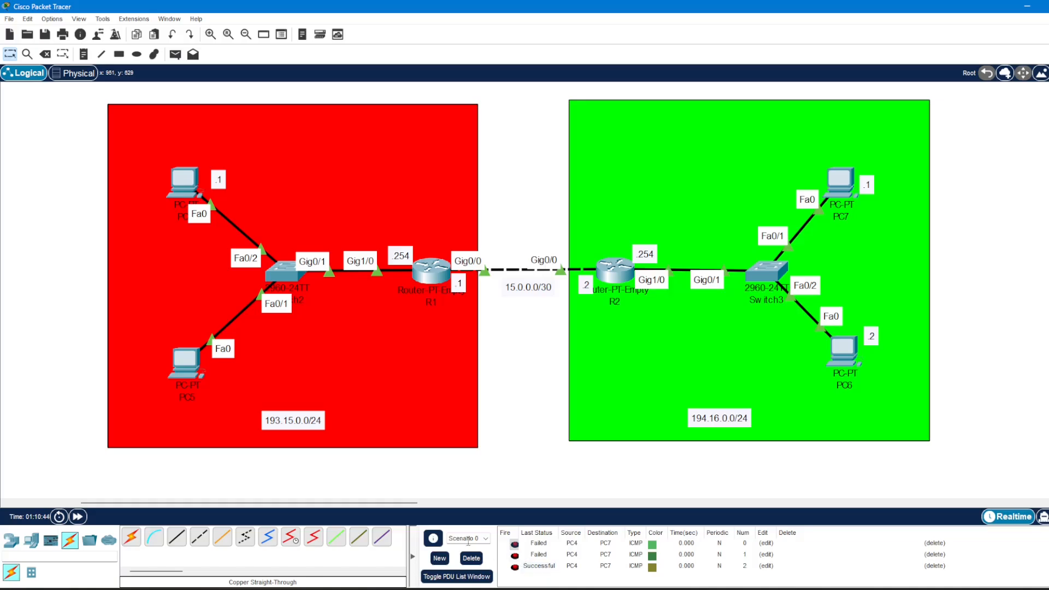
left_click(468, 558)
Step: Ping 194.16.0.1 from PC4's Command Prompt to test reachability of PC7, and close PC4
left_click(184, 181)
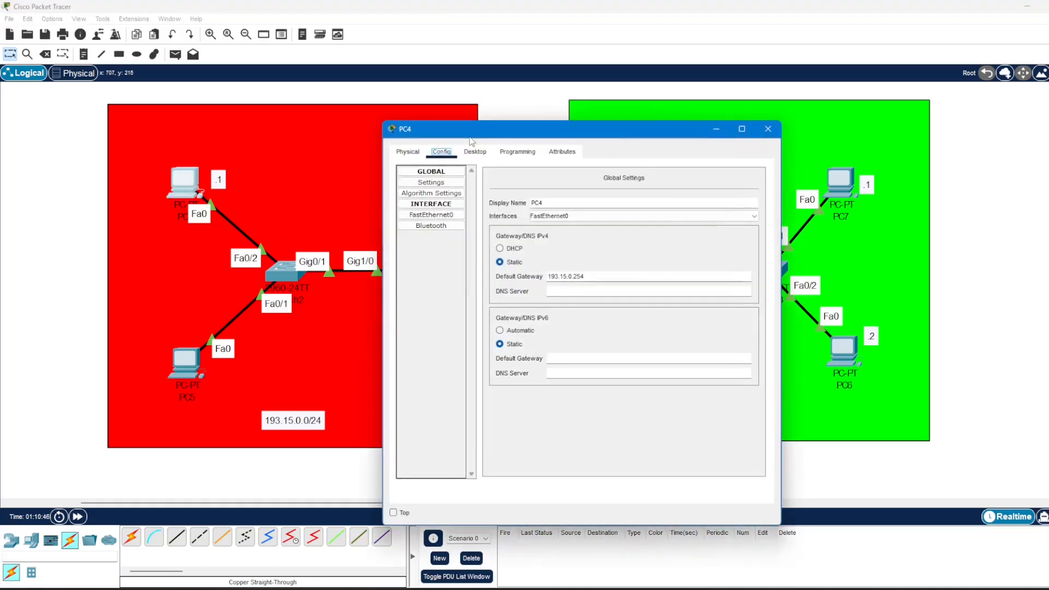
left_click_drag(470, 137, 657, 142)
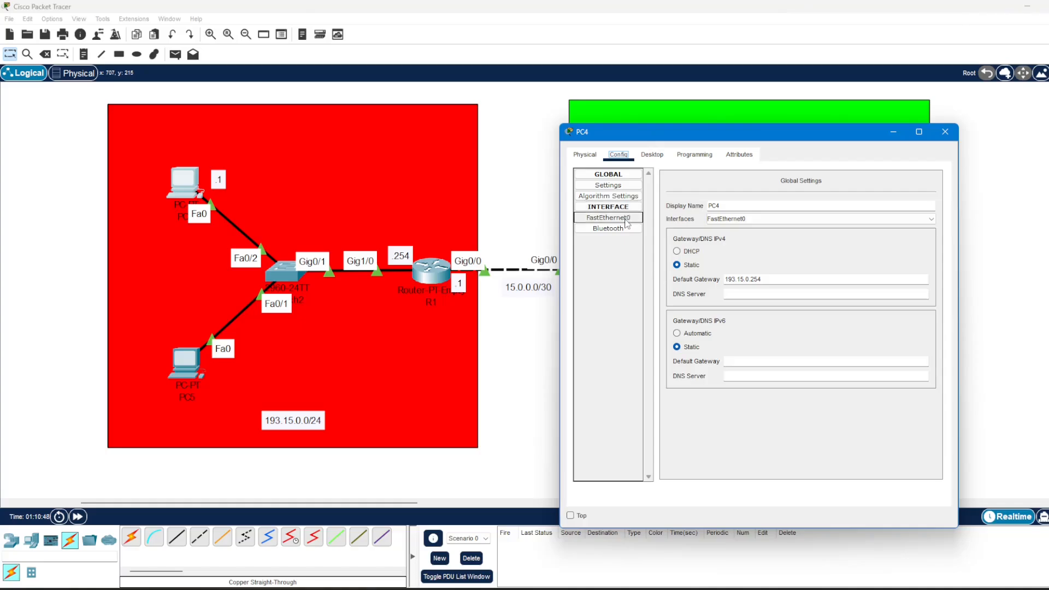
left_click(652, 156)
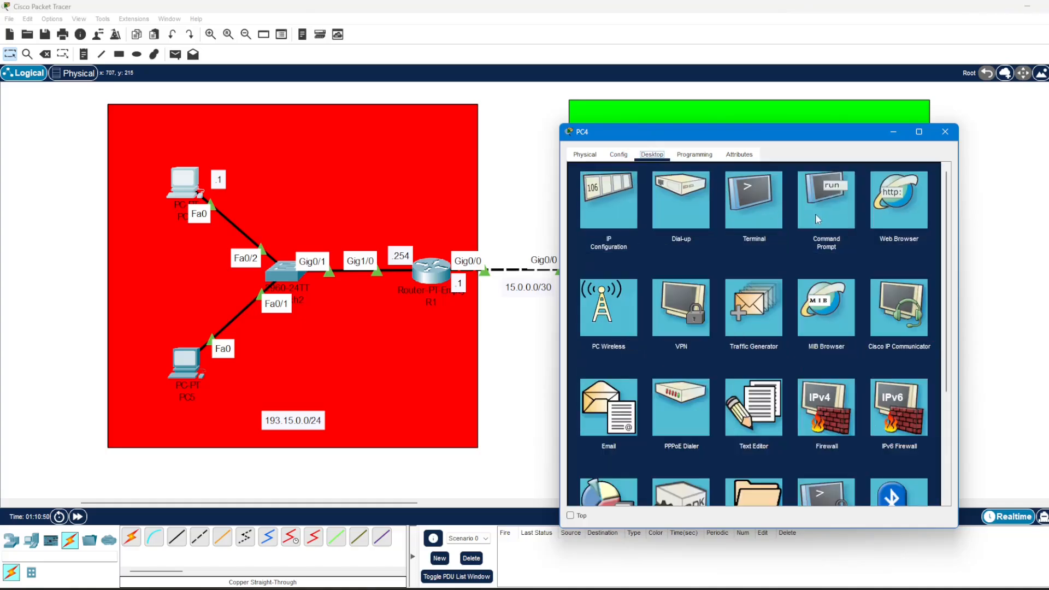
left_click(823, 202)
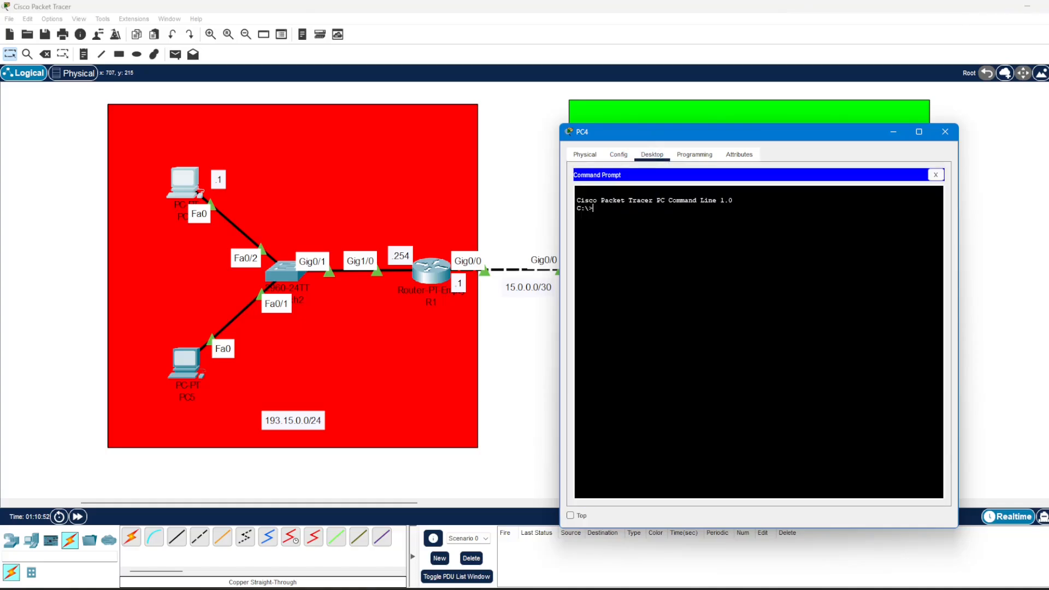
type("ping")
left_click_drag(679, 139, 350, 139)
type("19")
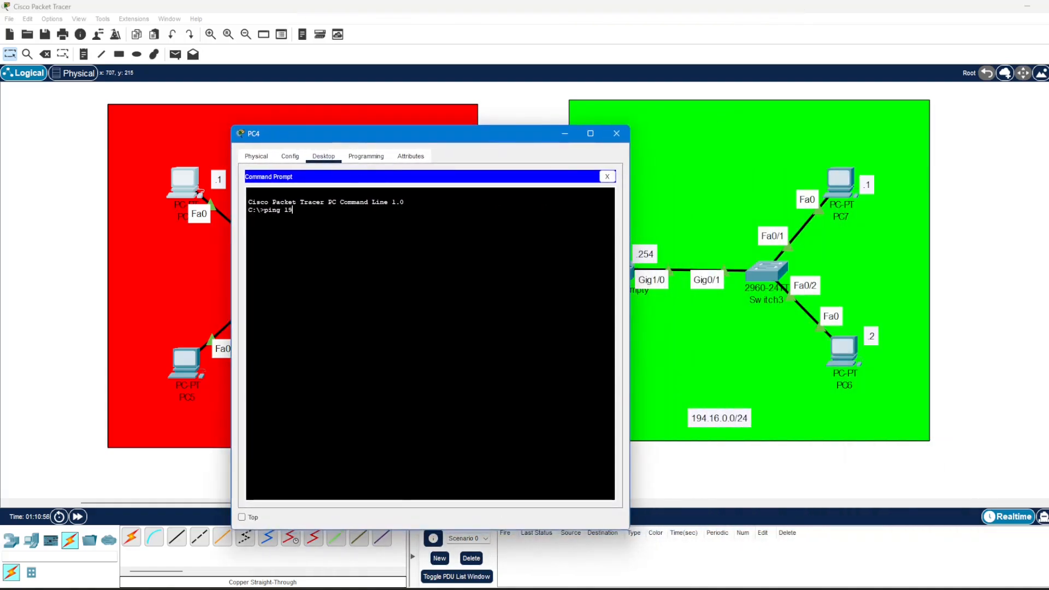
type("4.16.0.1")
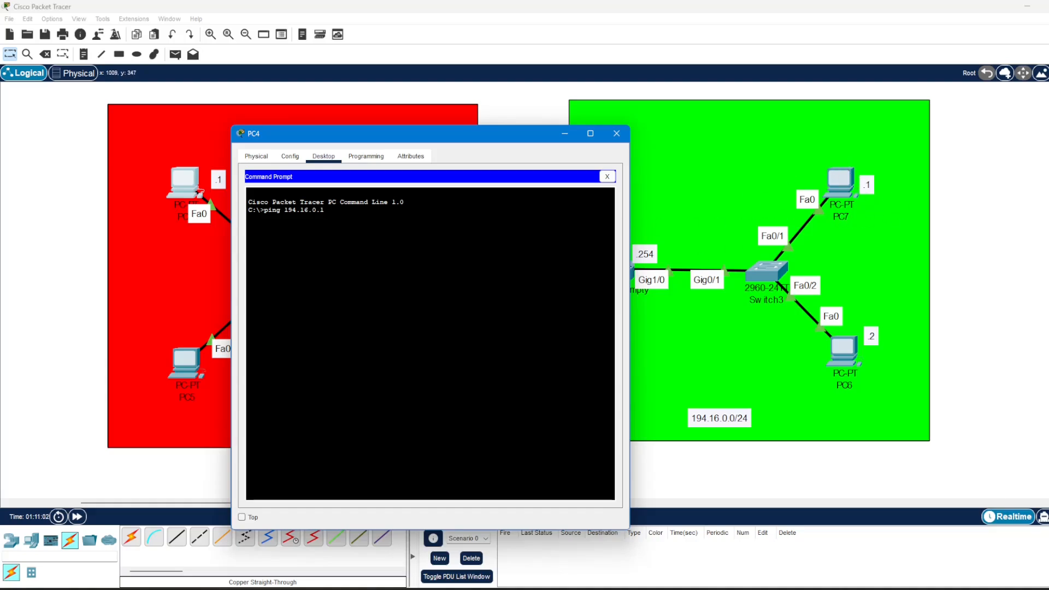
key("Return")
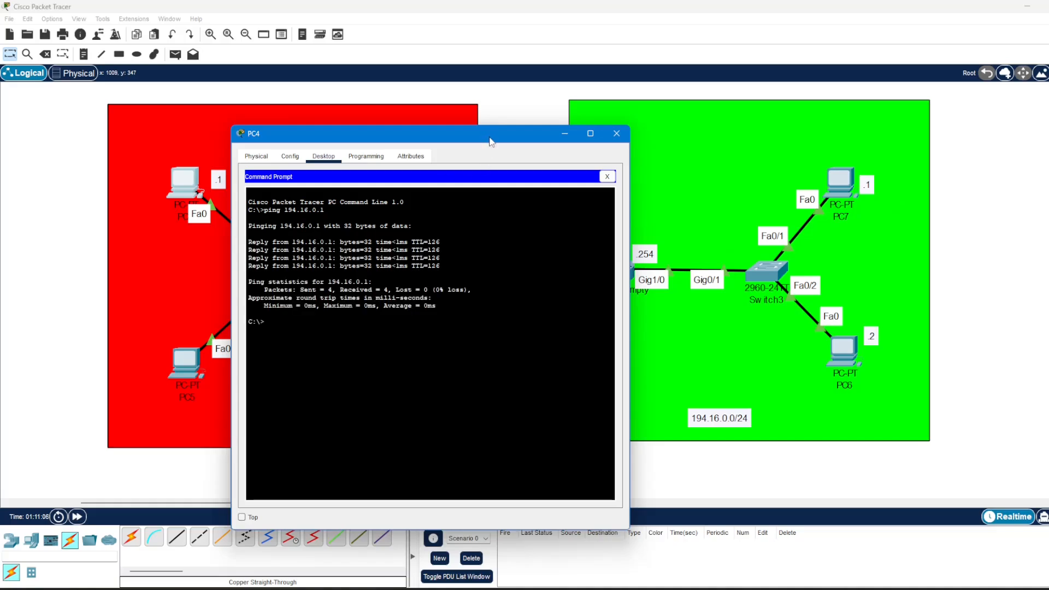
left_click_drag(509, 138, 718, 134)
left_click(820, 129)
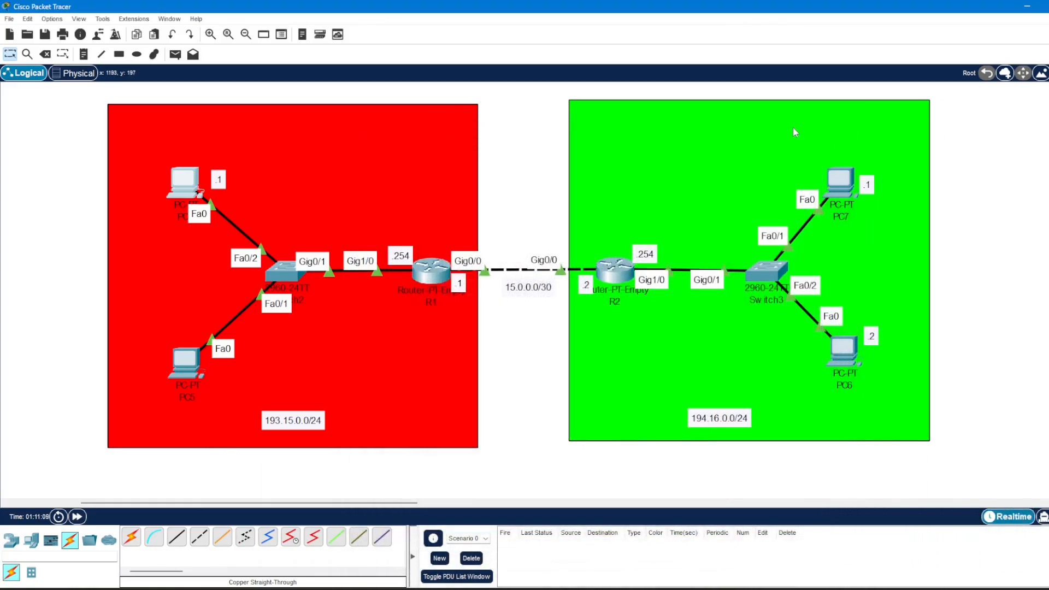